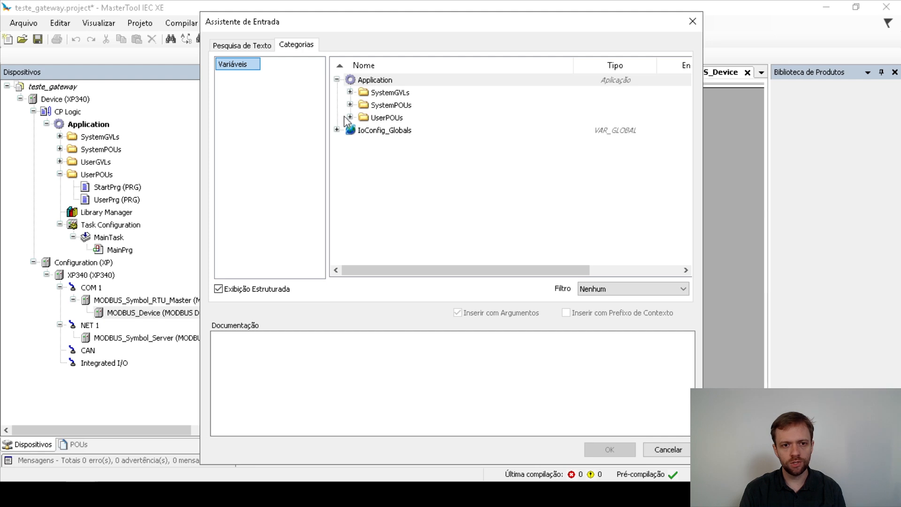
Map SP_FREQ_INVERSOR from UserPrg in the second mapping row.
click(349, 117)
click(363, 130)
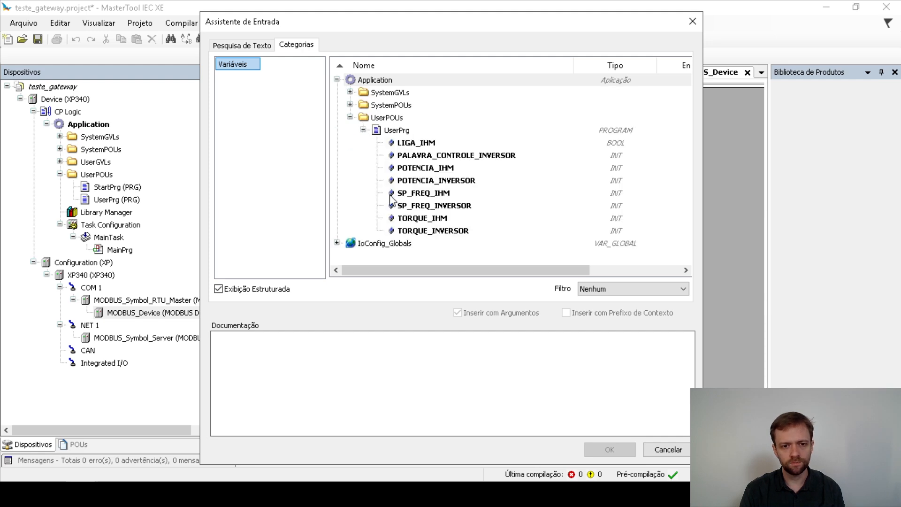
click(431, 206)
click(609, 450)
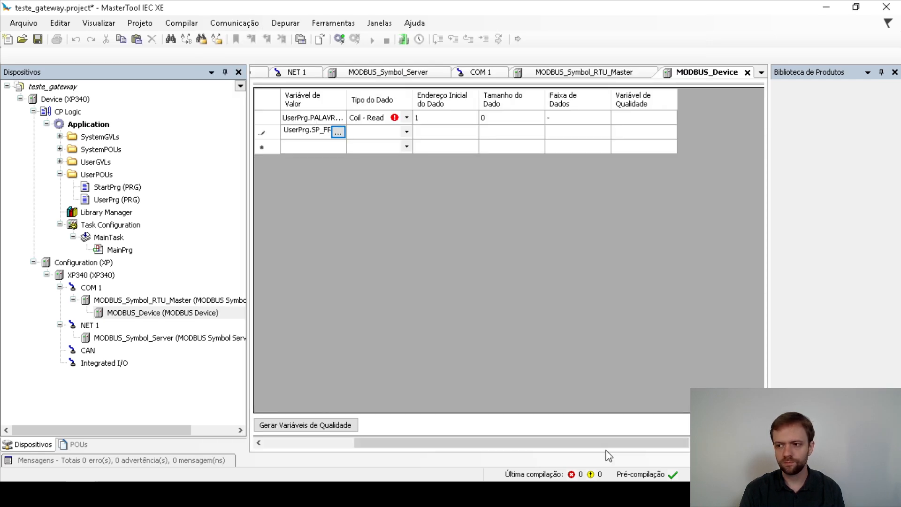
Map TORQUE_INVERSOR in the third row and widen the Variável de Valor column.
click(306, 151)
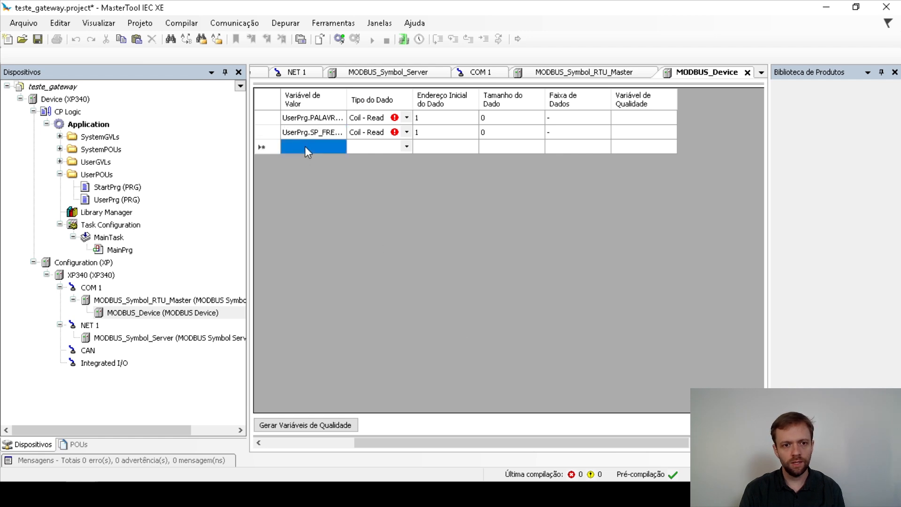
click(338, 147)
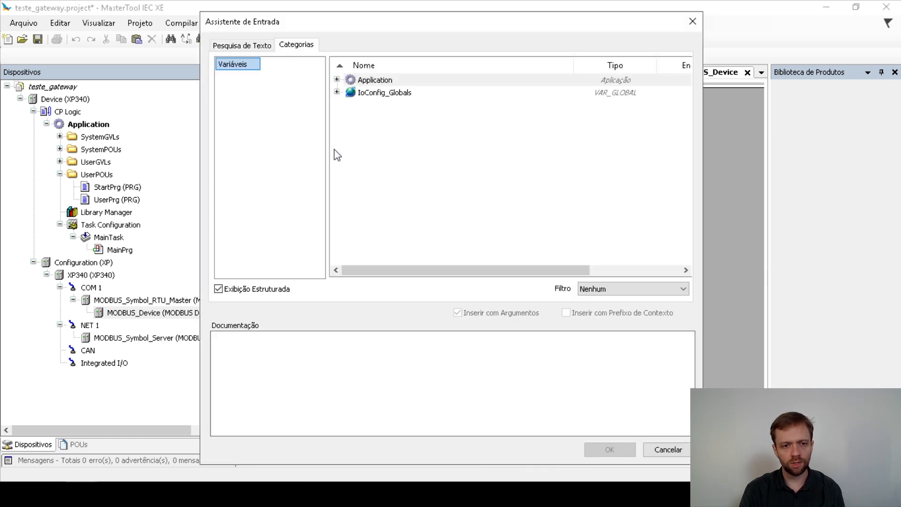
click(337, 80)
click(350, 117)
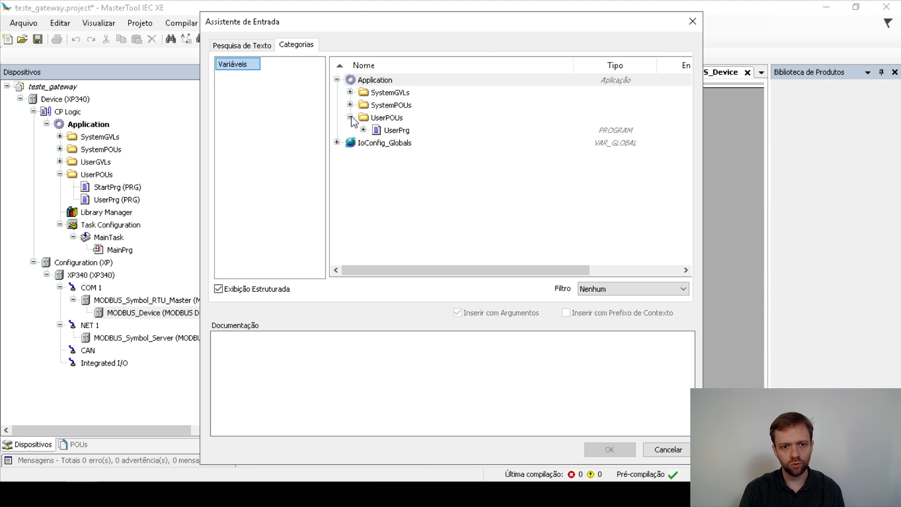
click(363, 130)
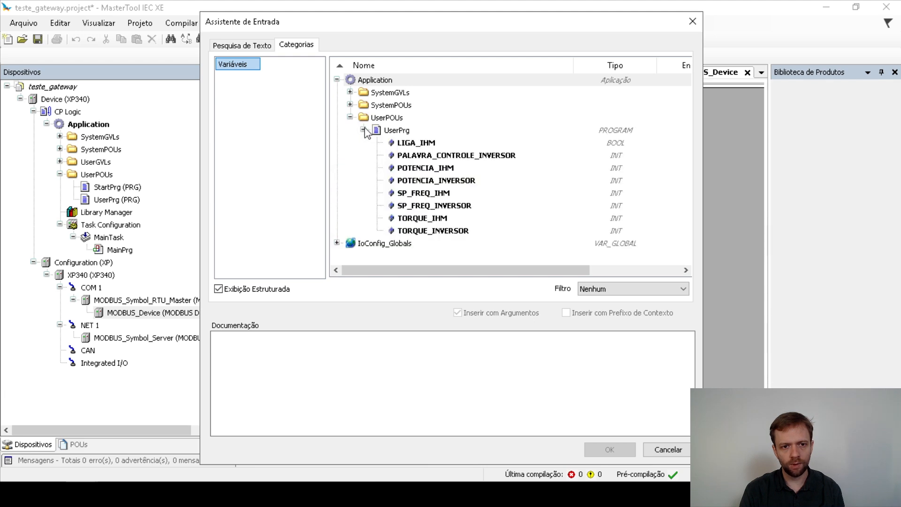
click(427, 222)
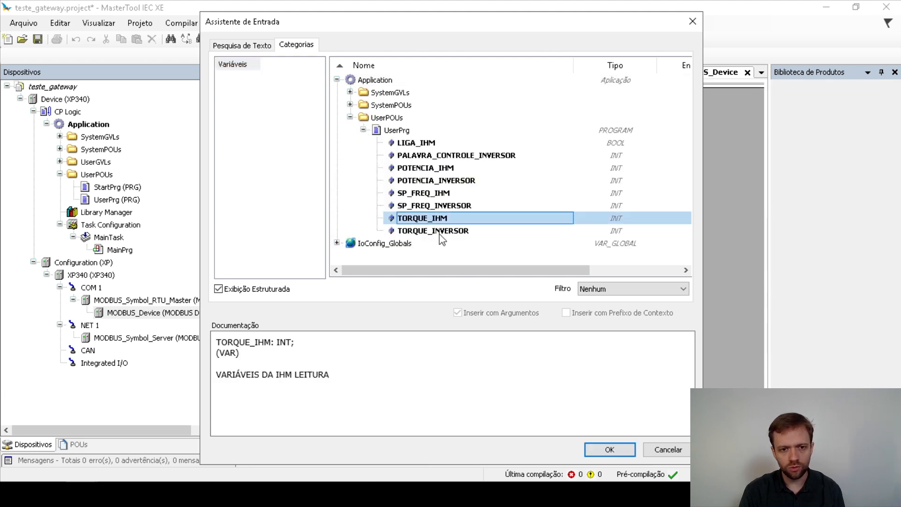
click(439, 233)
click(606, 449)
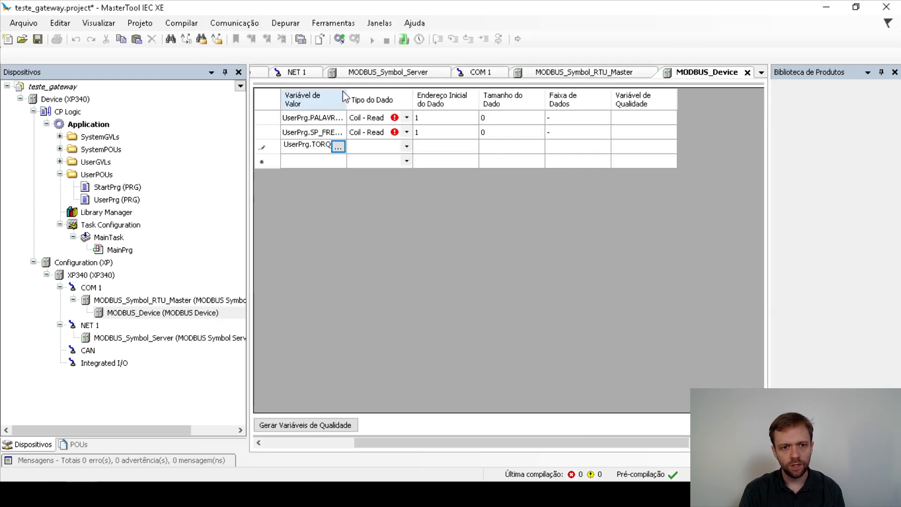
drag(346, 96, 406, 99)
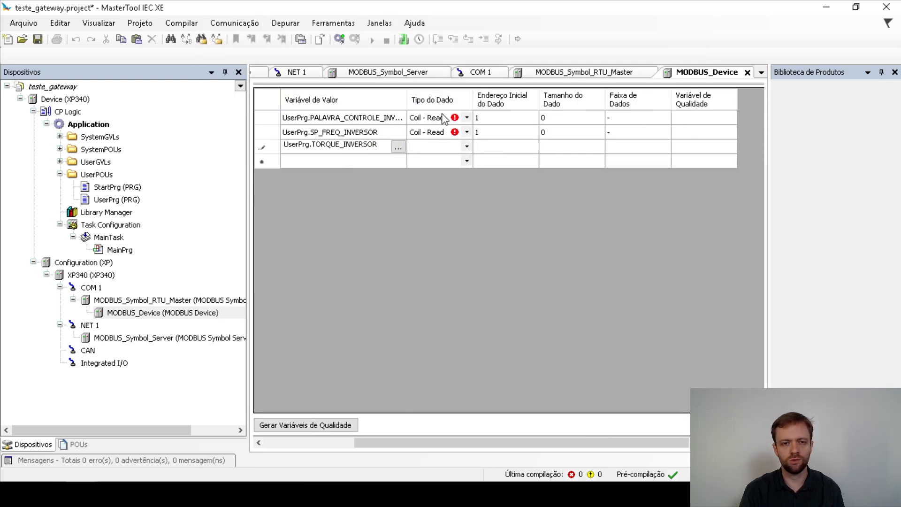
Map POTENCIA_INVERSOR from UserPrg in a new fourth mapping row.
click(324, 160)
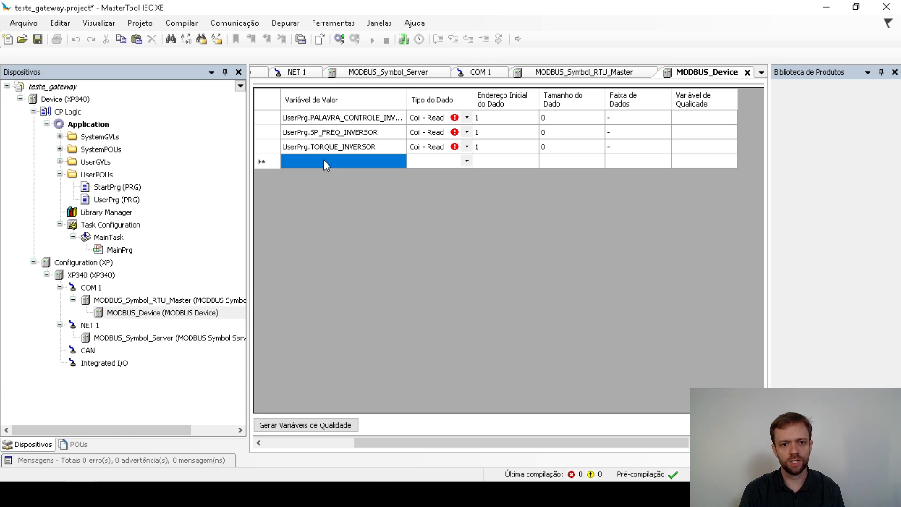
click(323, 160)
click(398, 162)
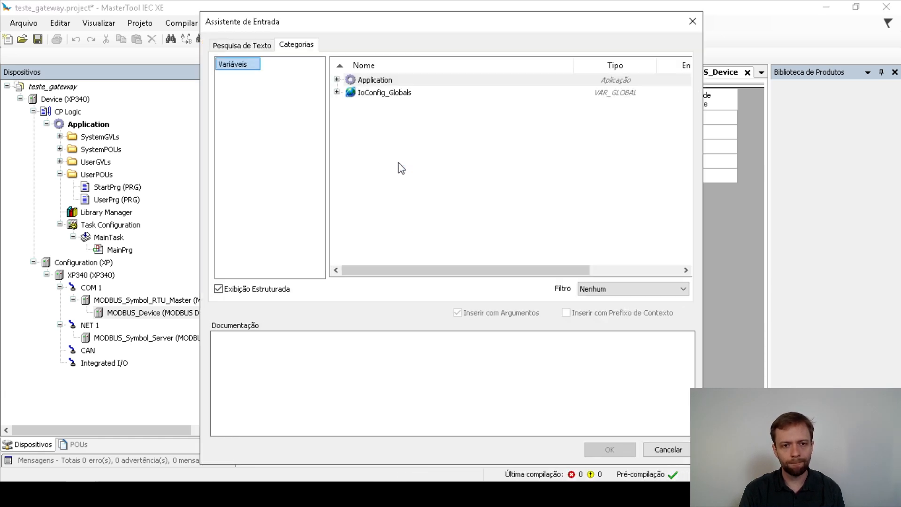
click(336, 79)
click(350, 117)
click(363, 130)
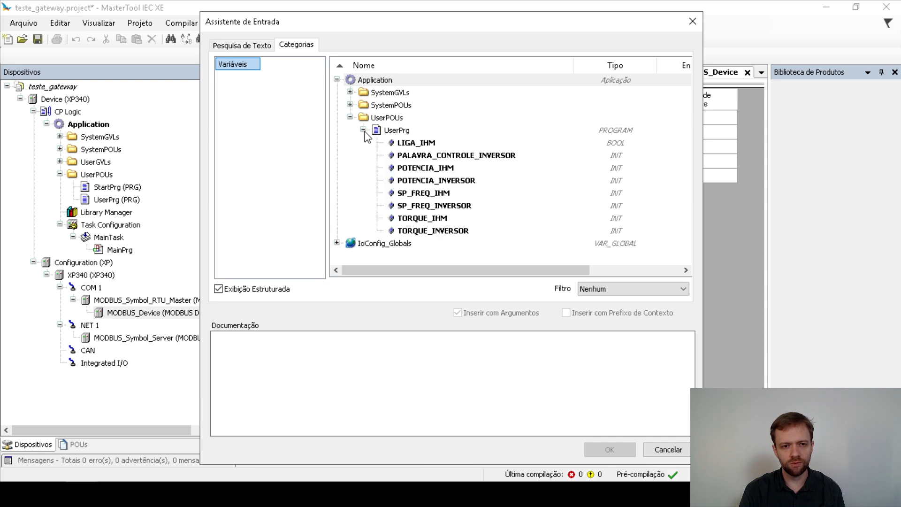
click(425, 206)
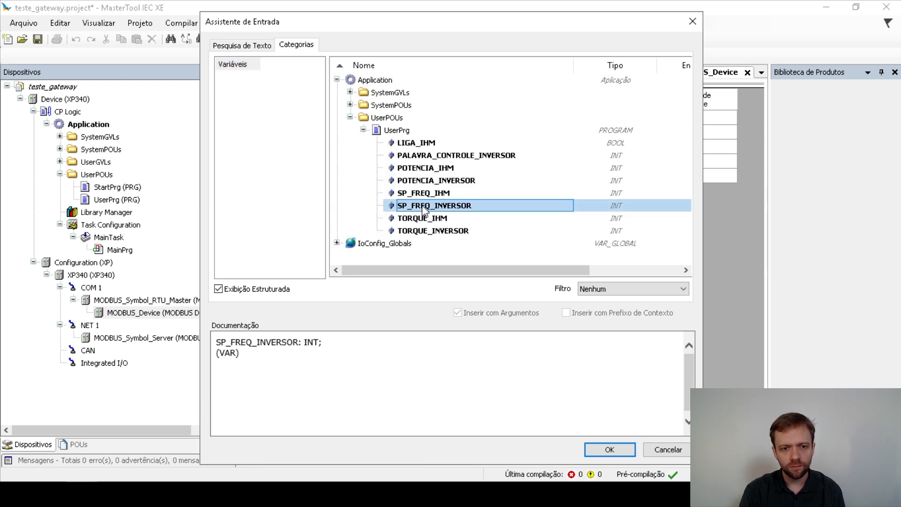
click(412, 181)
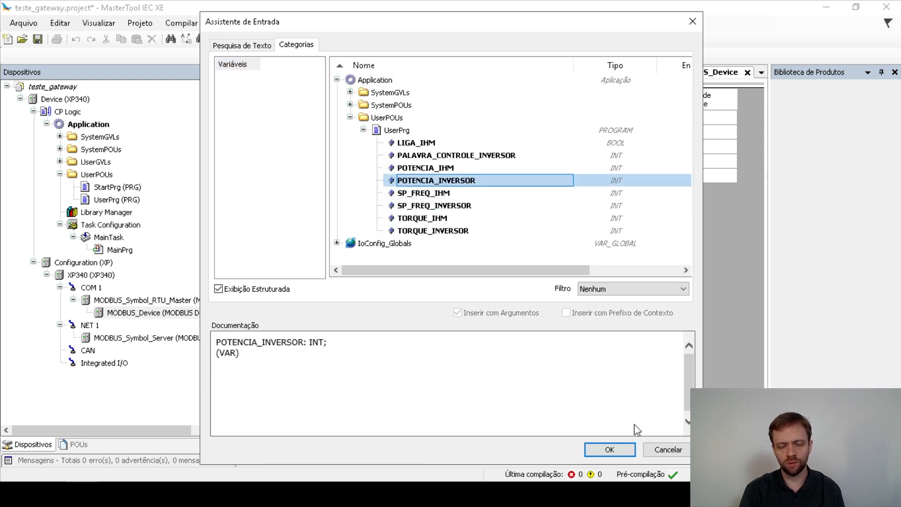
click(614, 450)
click(392, 176)
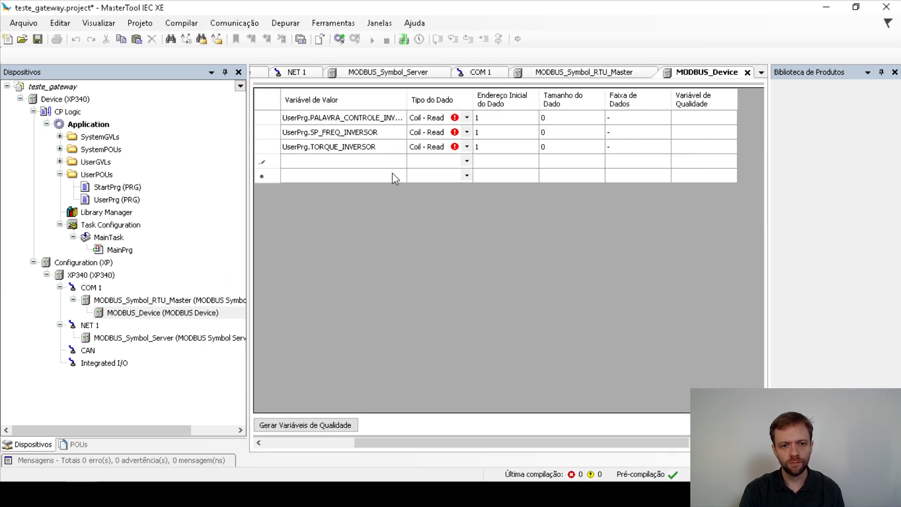
click(330, 442)
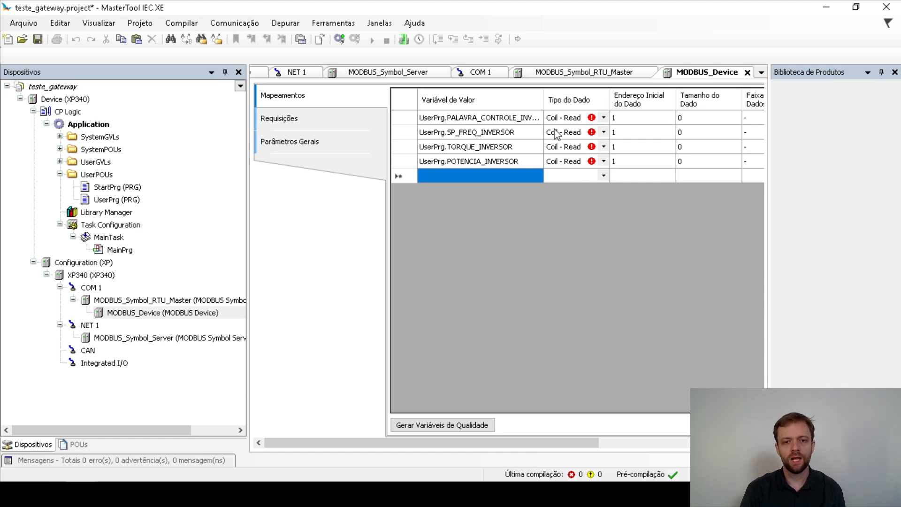
Set the control word and frequency setpoint rows to Holding Register - Write.
click(510, 117)
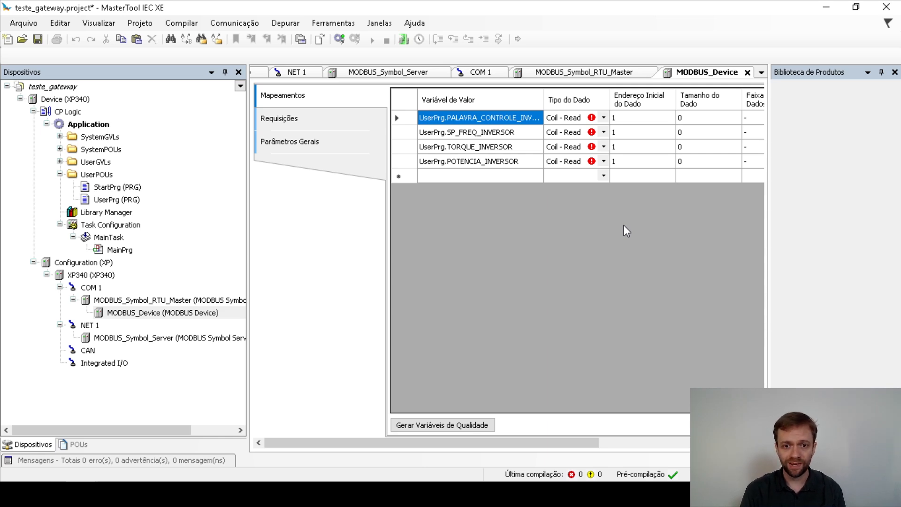
click(604, 118)
click(605, 118)
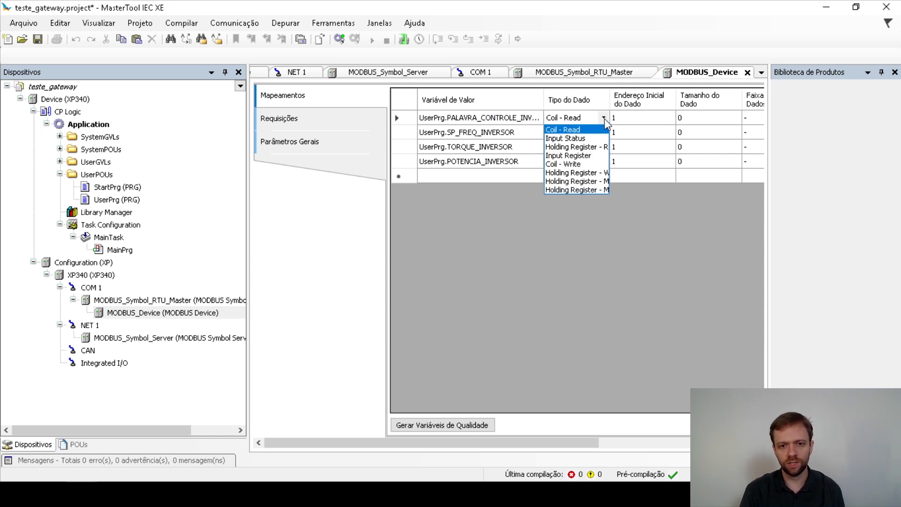
click(609, 102)
drag(610, 100, 587, 131)
click(434, 116)
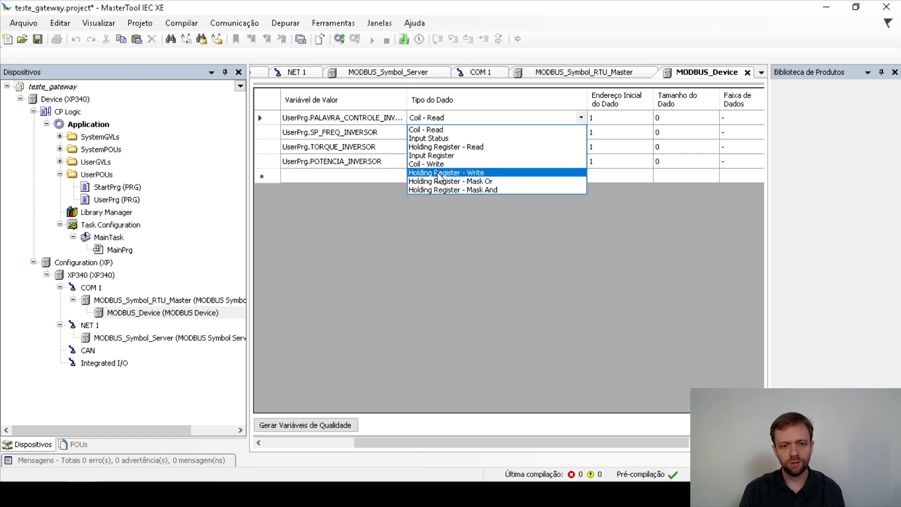
click(438, 177)
click(448, 133)
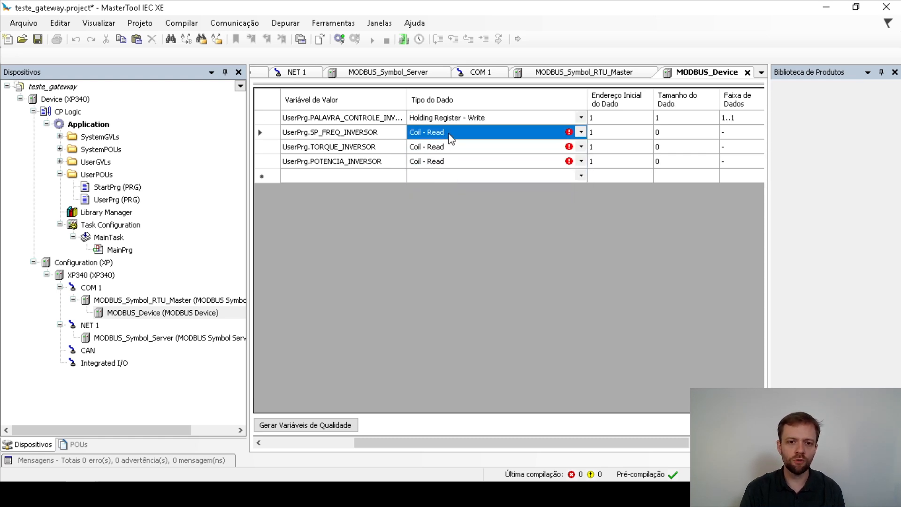
click(448, 133)
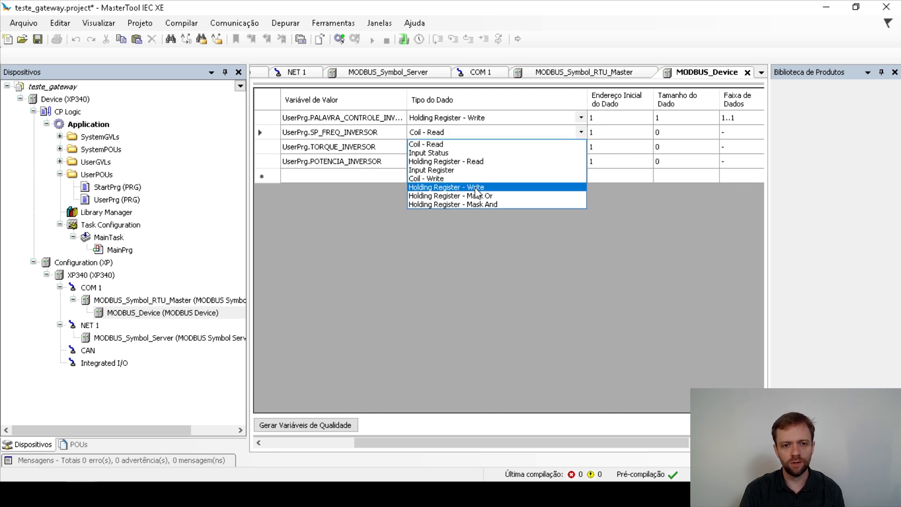
click(450, 191)
Set the torque and power rows to Holding Register - Read.
click(473, 149)
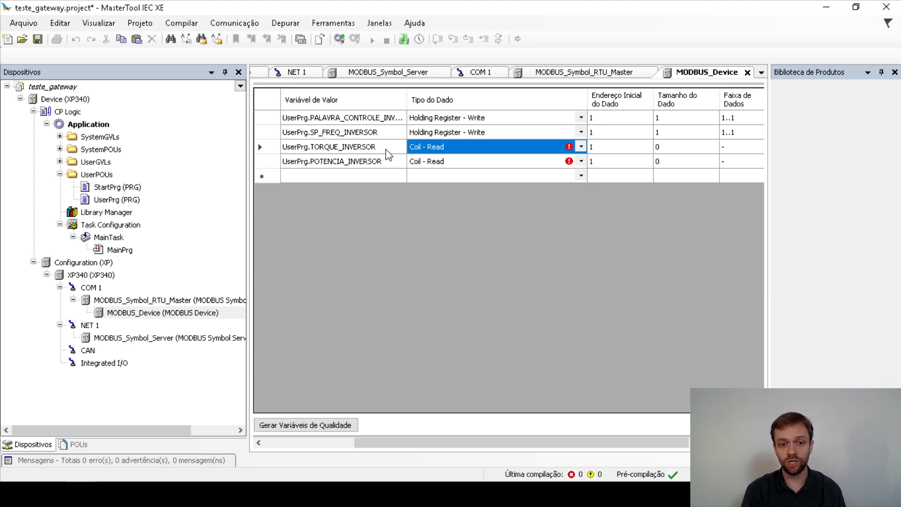
click(452, 147)
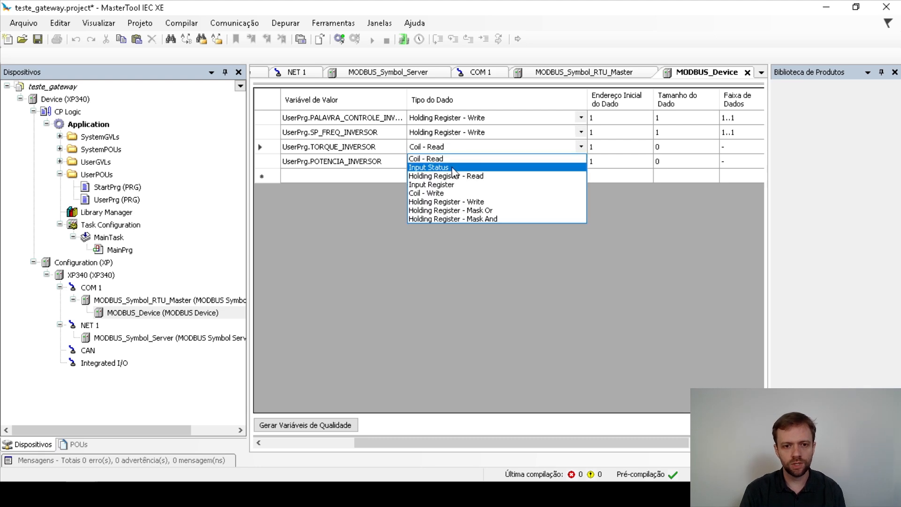
click(460, 176)
click(458, 161)
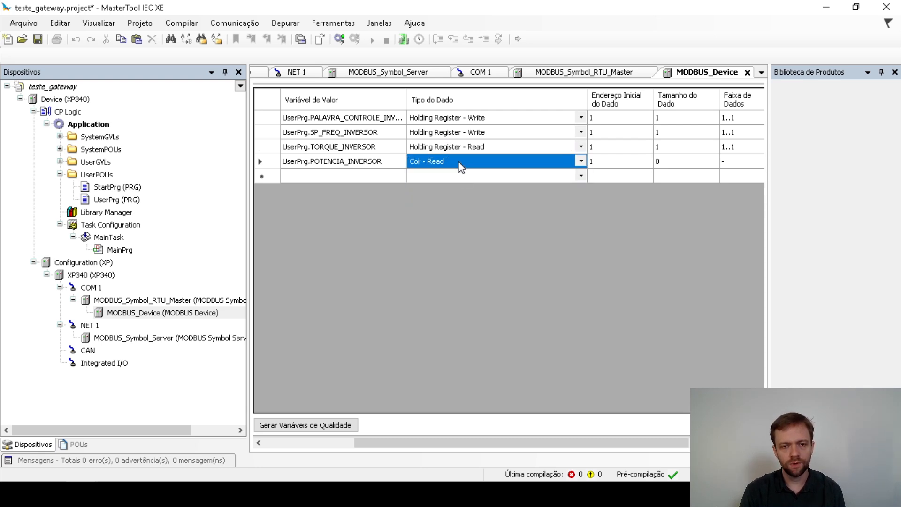
click(458, 162)
click(469, 191)
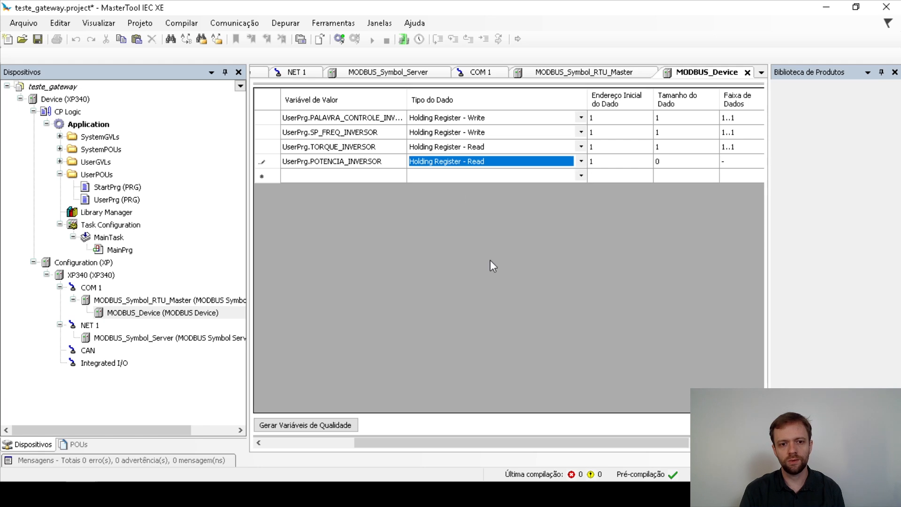
click(451, 180)
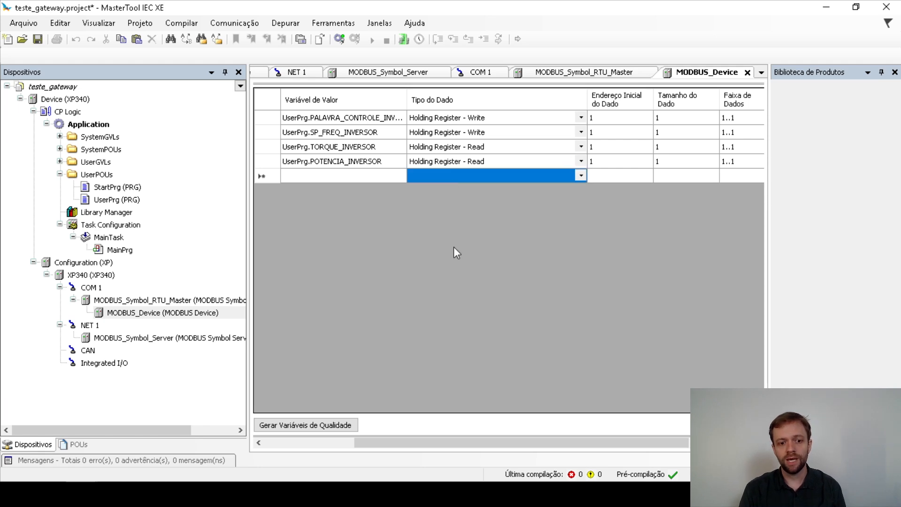
Change the second row's Endereço Inicial do Dado to 2.
drag(377, 443, 288, 444)
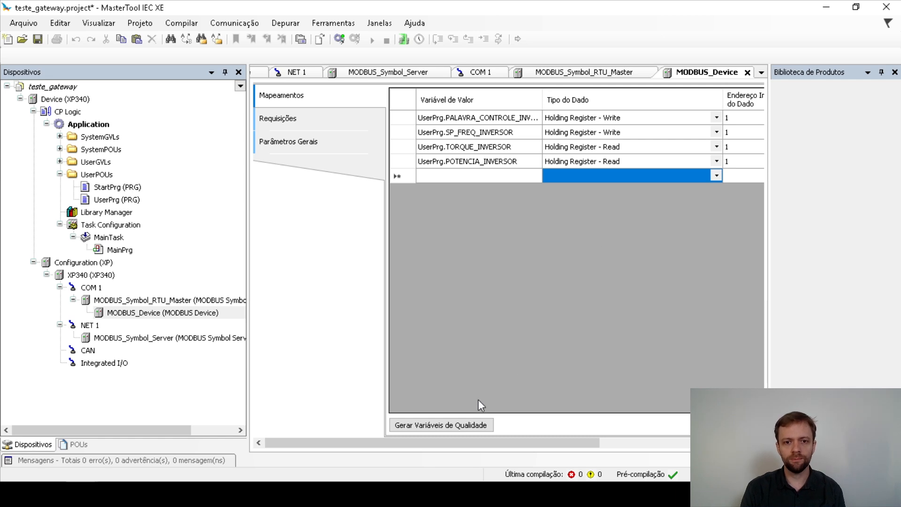
drag(439, 445, 511, 441)
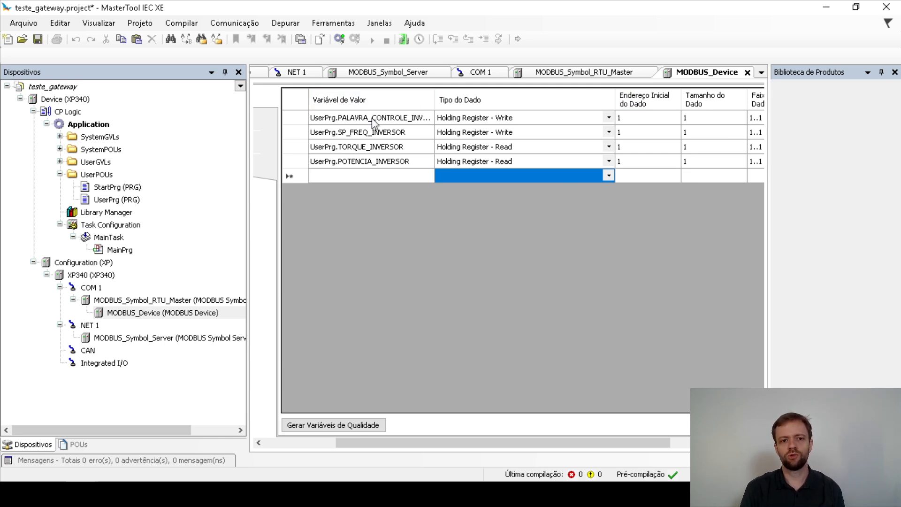
click(629, 121)
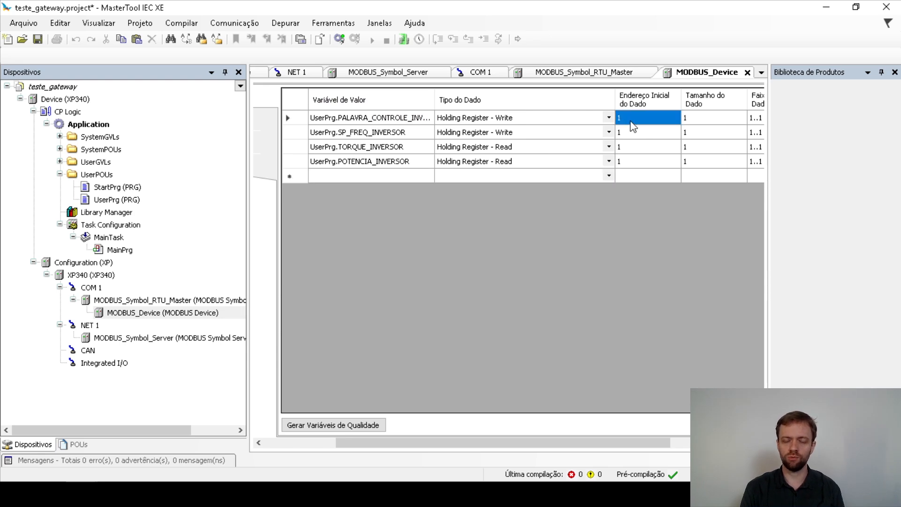
click(634, 133)
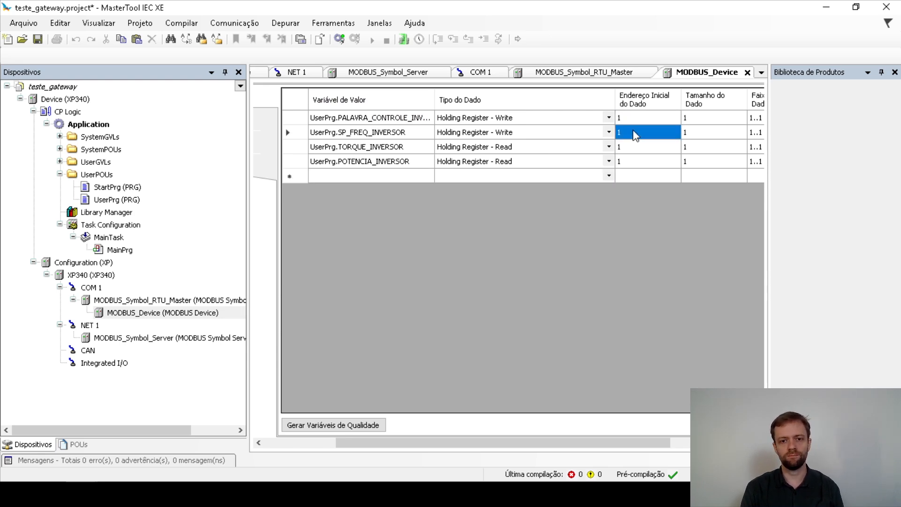
click(633, 134)
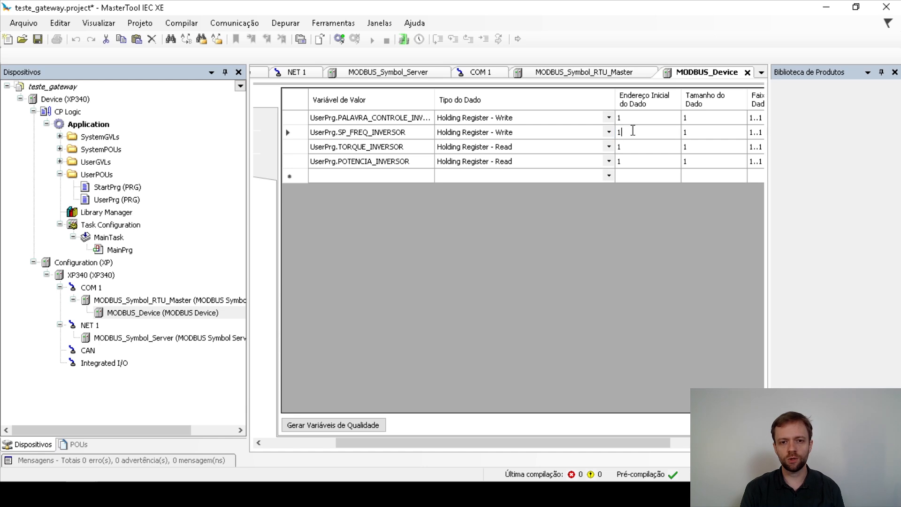
text(2)
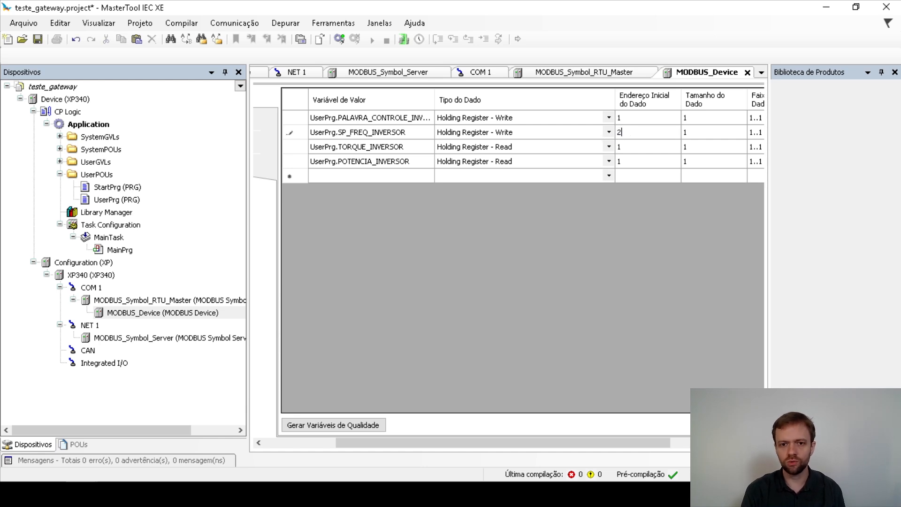
Set the TORQUE_INVERSOR start address to 9 and POTENCIA_INVERSOR to 10.
click(639, 150)
click(617, 146)
text(9)
click(608, 162)
click(609, 161)
click(609, 161)
text(0)
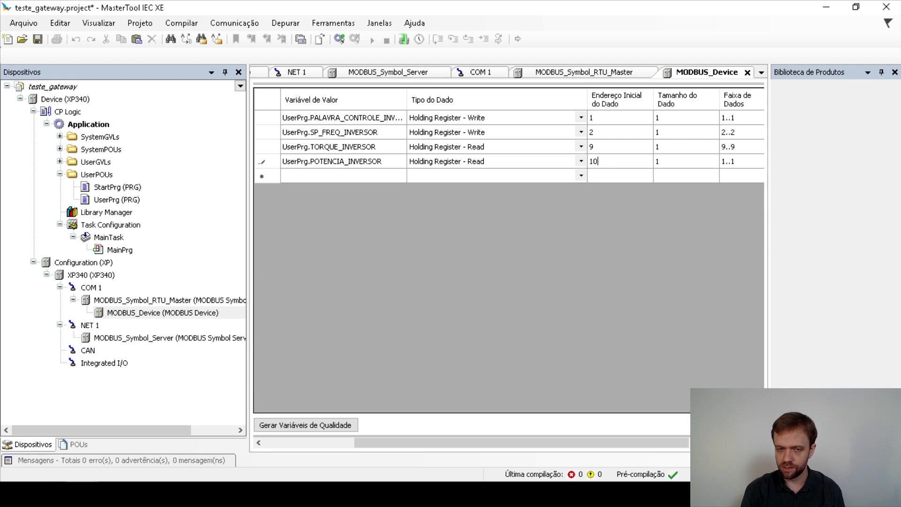
click(632, 179)
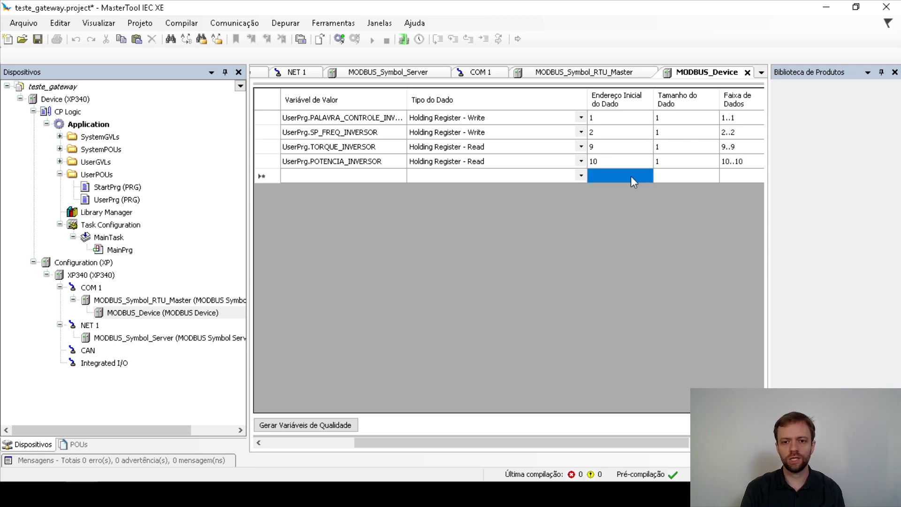
drag(378, 444, 261, 445)
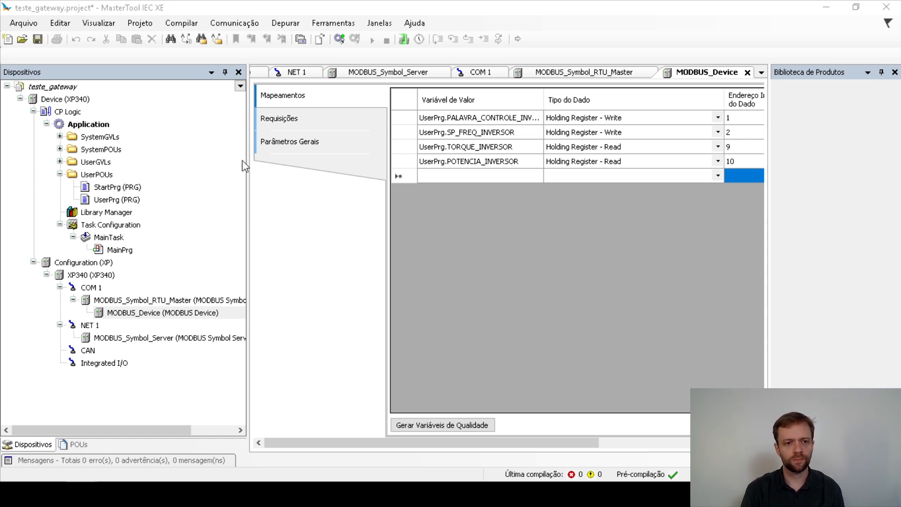
Add a Requisições row using function 16 - Escrita de Múltiplos Registers.
click(281, 120)
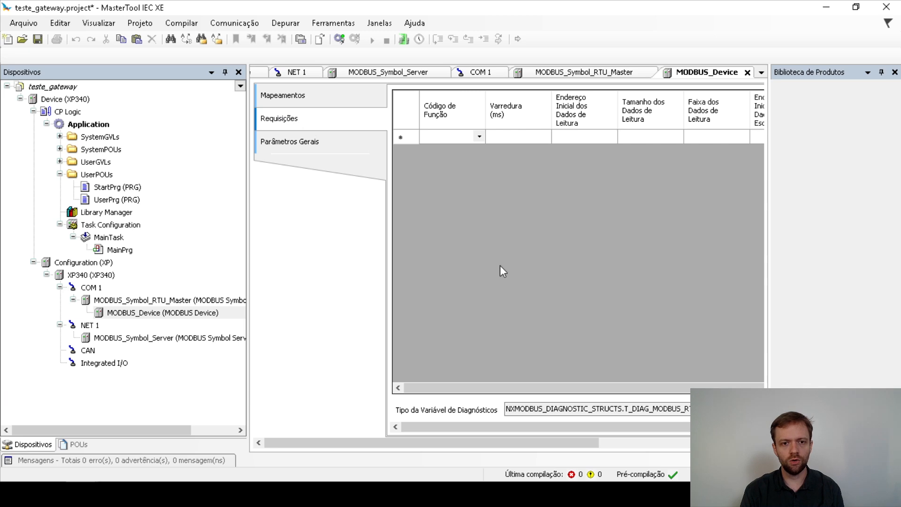
click(499, 265)
click(323, 442)
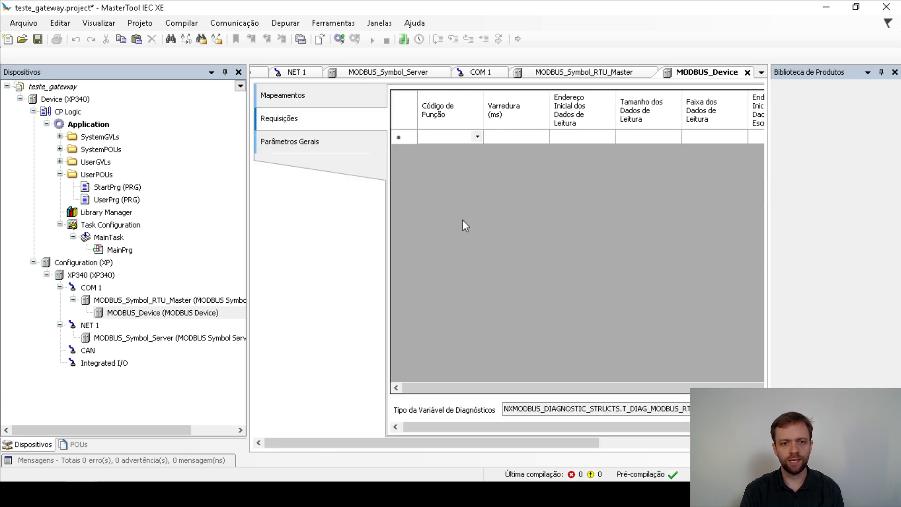
click(474, 135)
click(475, 137)
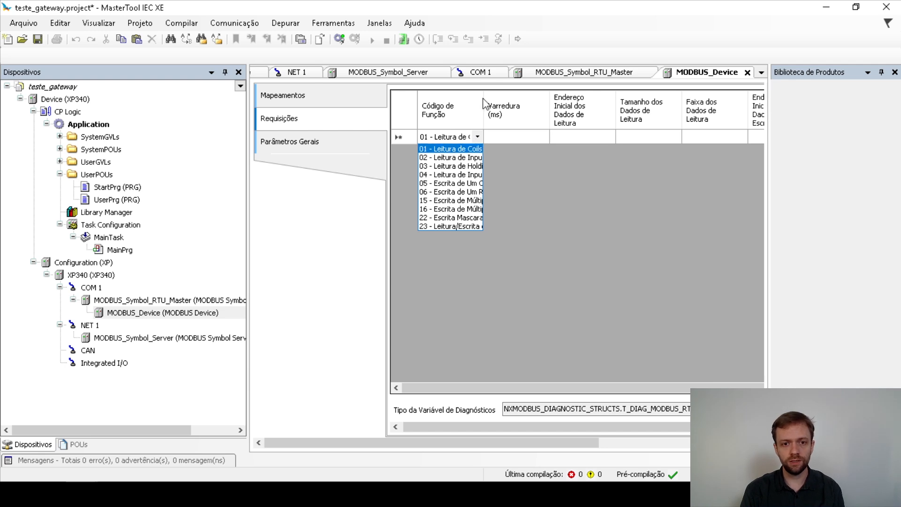
click(465, 120)
drag(482, 110, 460, 121)
click(376, 139)
click(373, 136)
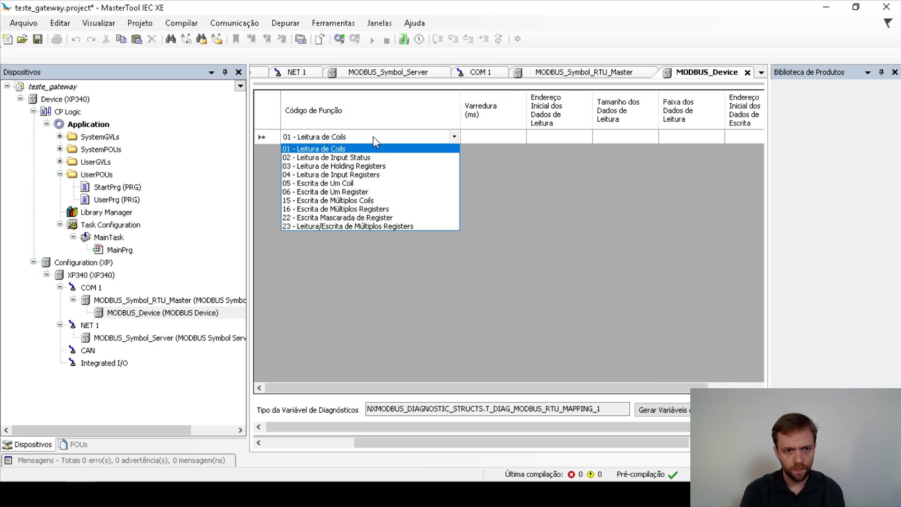
click(333, 209)
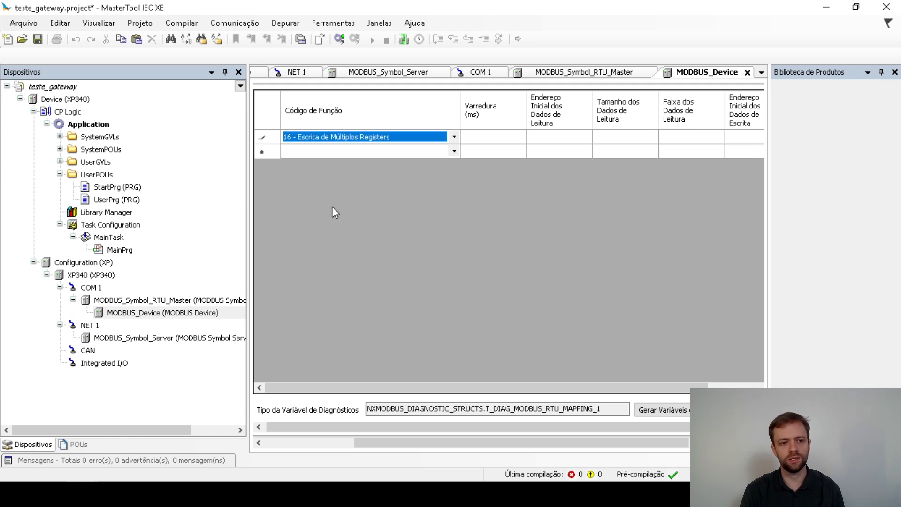
Set the request's Varredura to 100 ms and close the Biblioteca de Produtos pane.
click(478, 137)
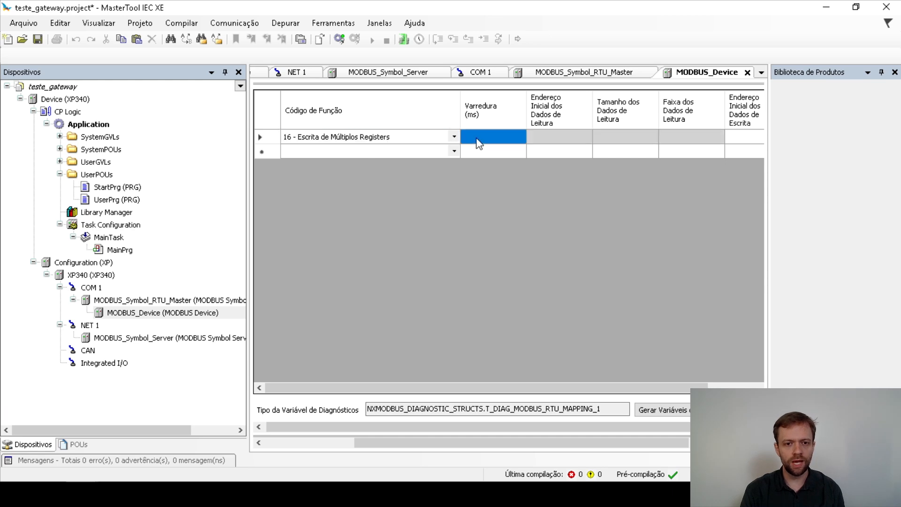
key(Return)
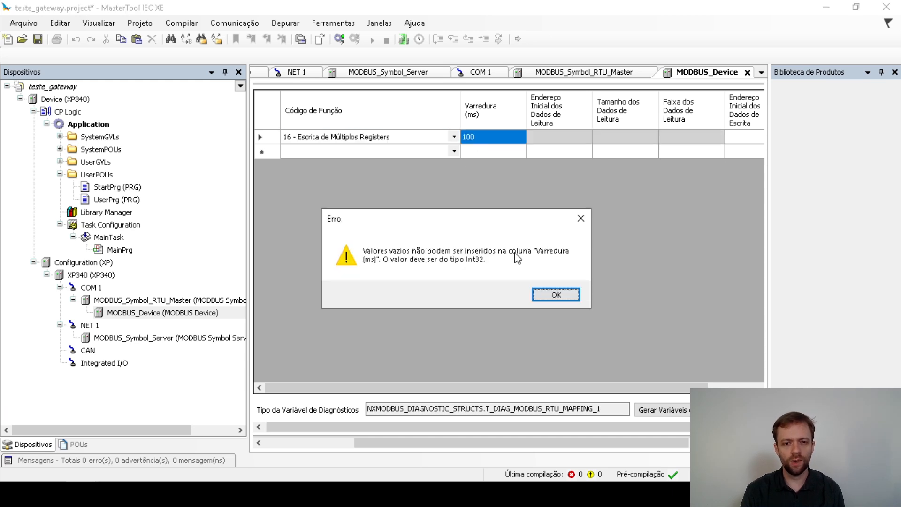
click(546, 294)
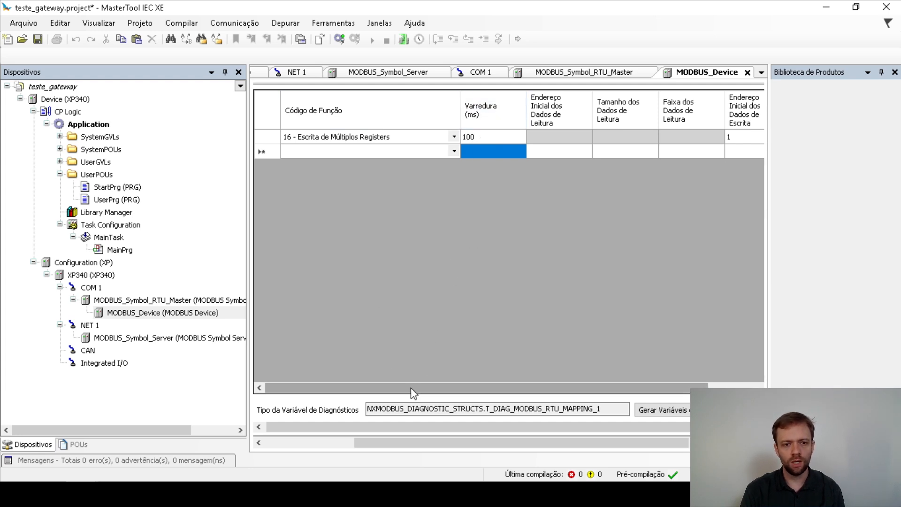
drag(410, 388, 466, 386)
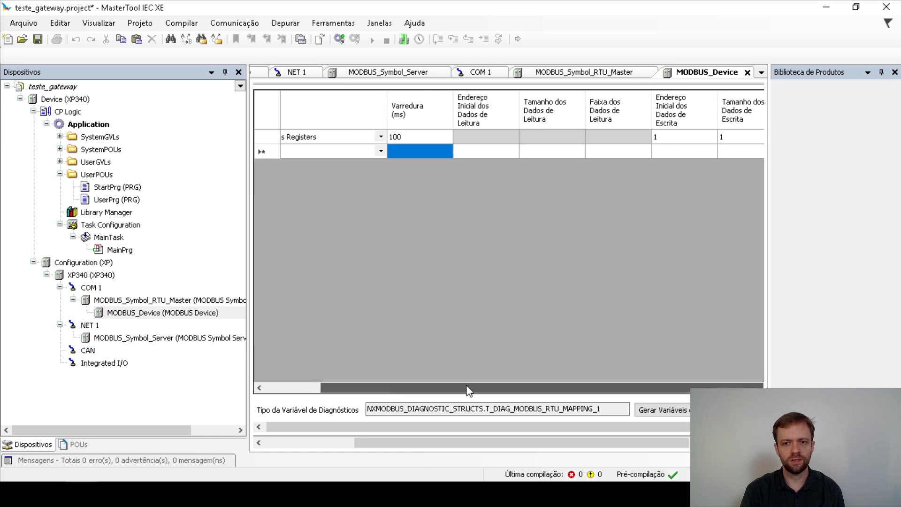
click(894, 72)
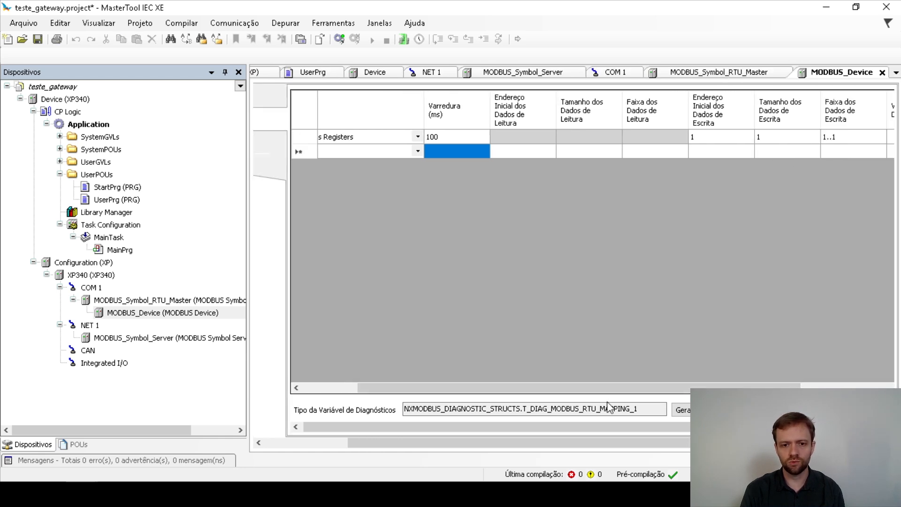
drag(586, 388, 658, 253)
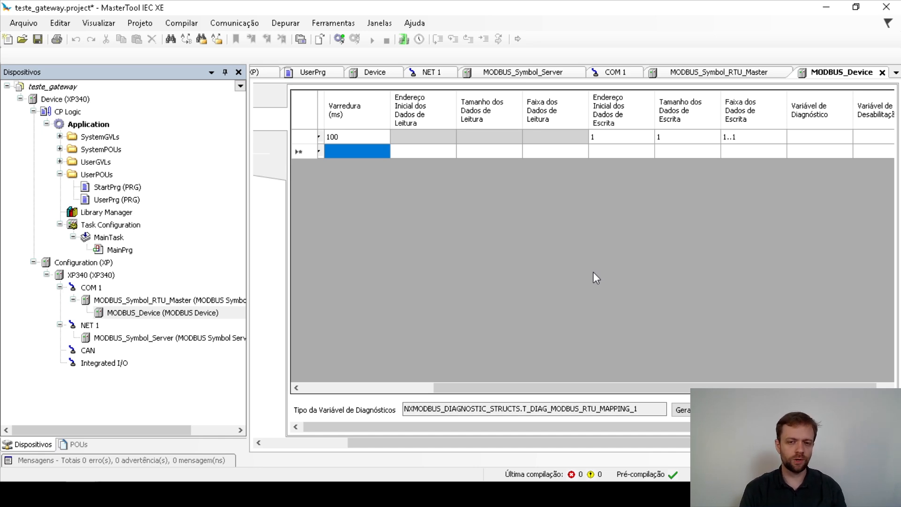
Set the request's Tamanho dos Dados de Escrita to 2.
click(599, 139)
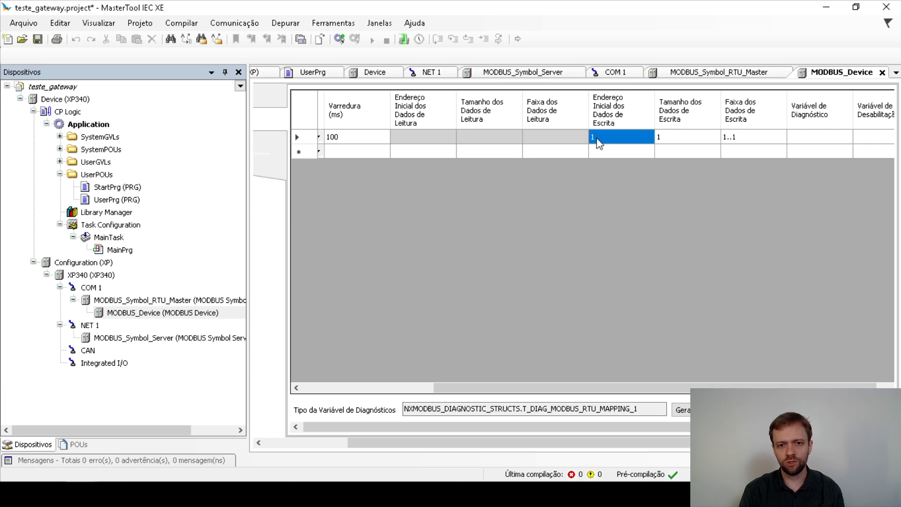
click(664, 137)
click(672, 138)
drag(672, 137, 658, 138)
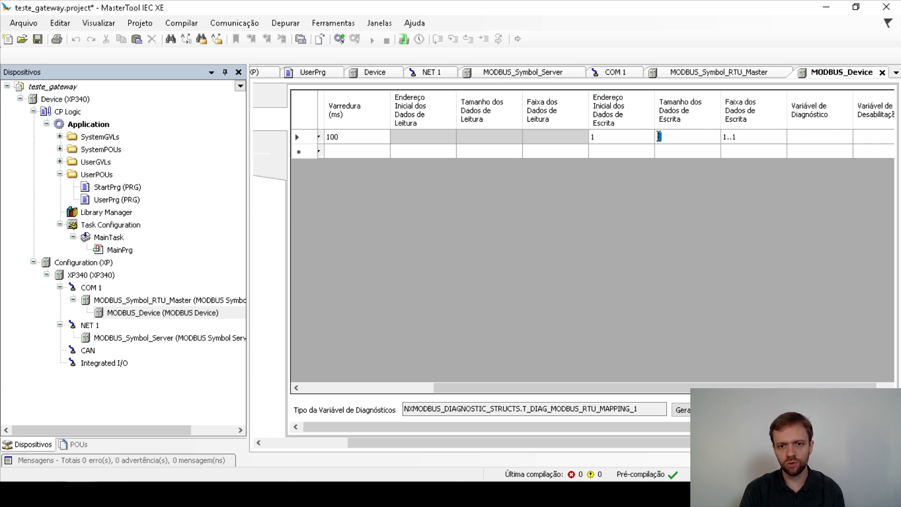
text(2)
key(Return)
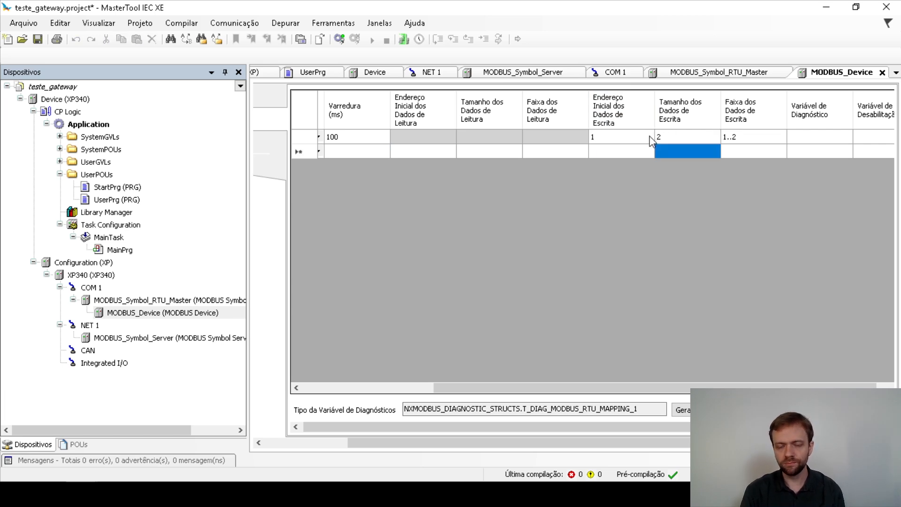
click(632, 157)
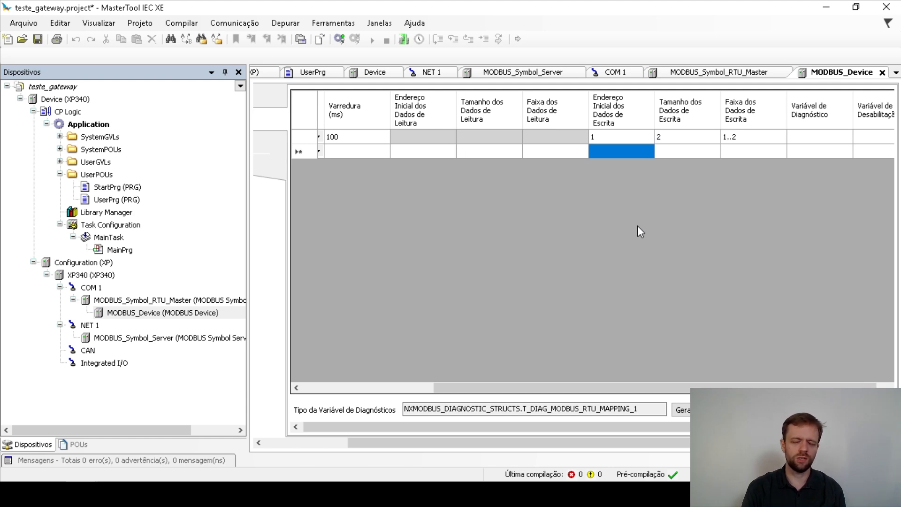
drag(563, 387, 399, 387)
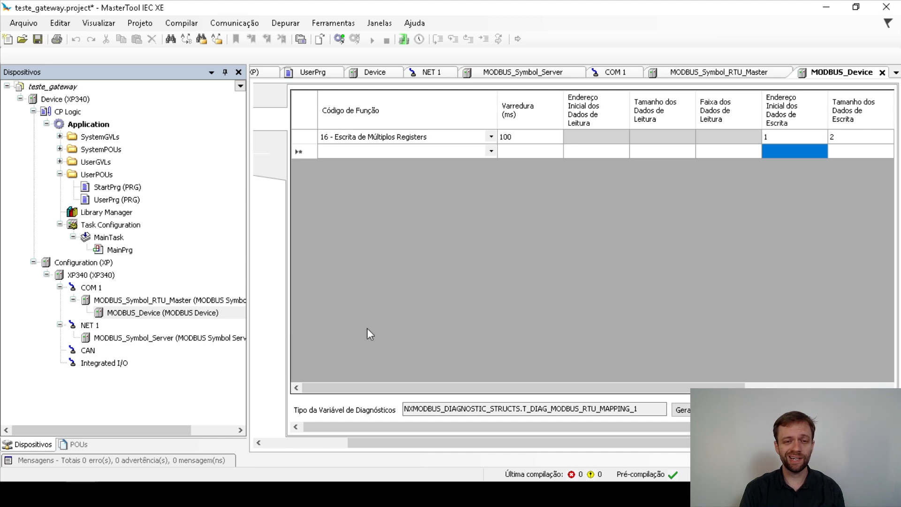
Add two requests using function 03 - Leitura de Holding Registers.
click(490, 150)
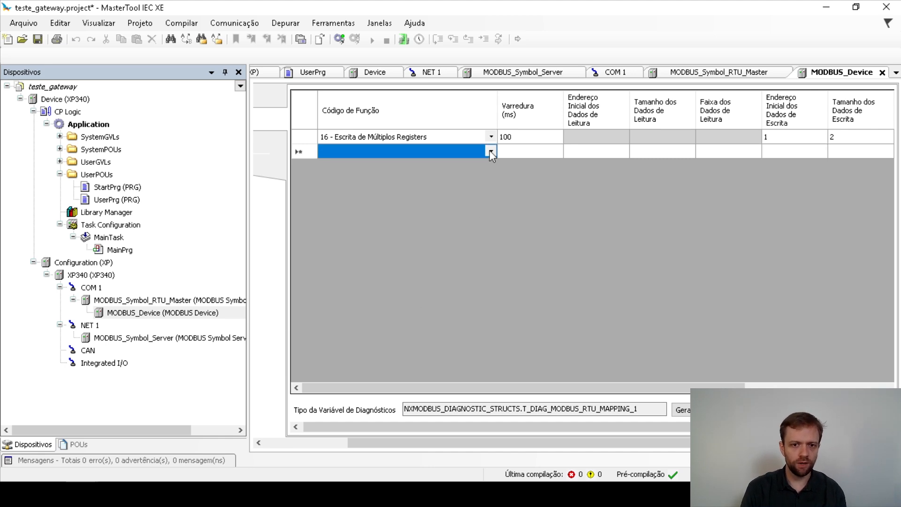
click(490, 151)
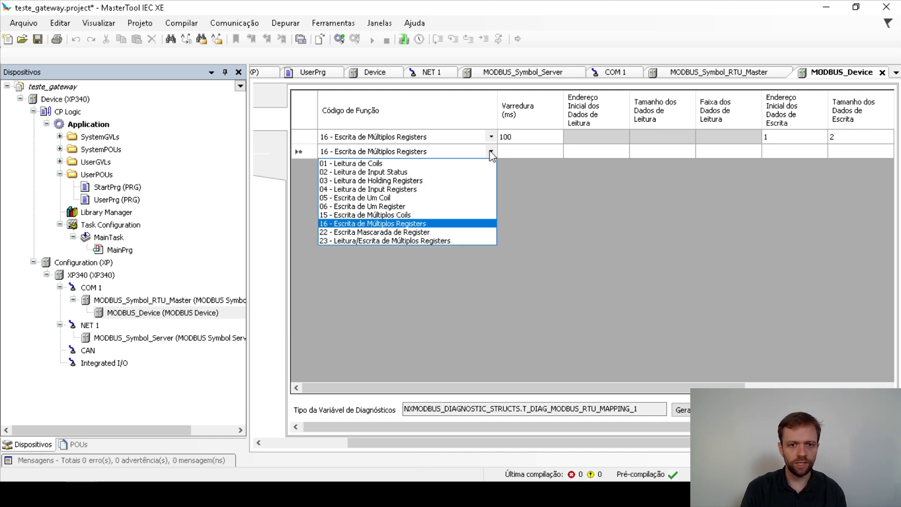
click(385, 180)
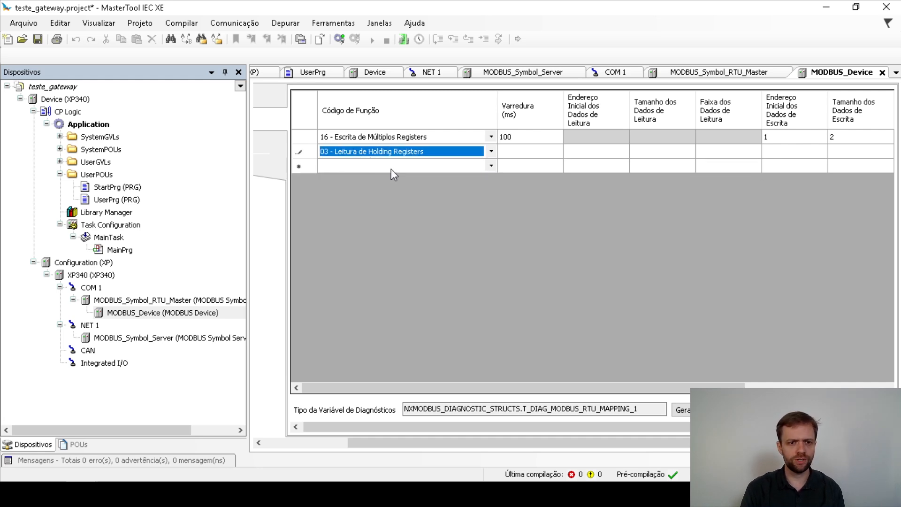
click(391, 168)
click(490, 166)
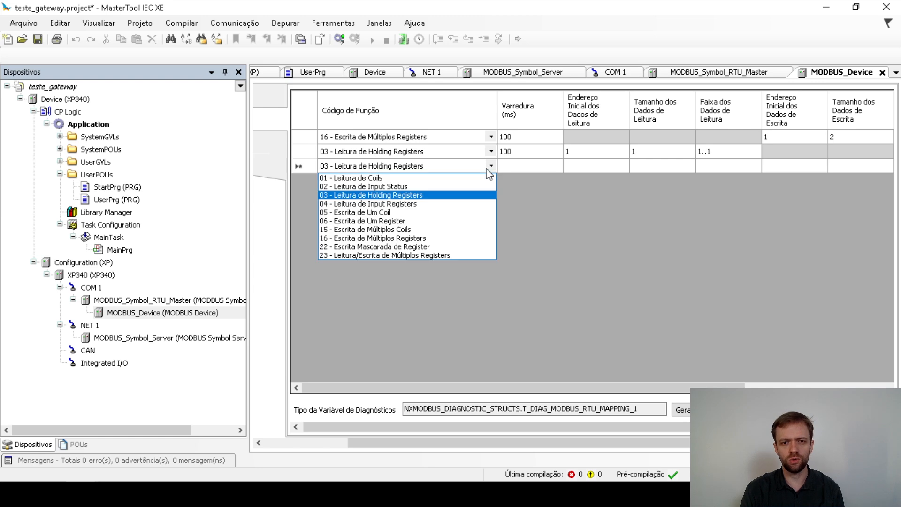
click(385, 195)
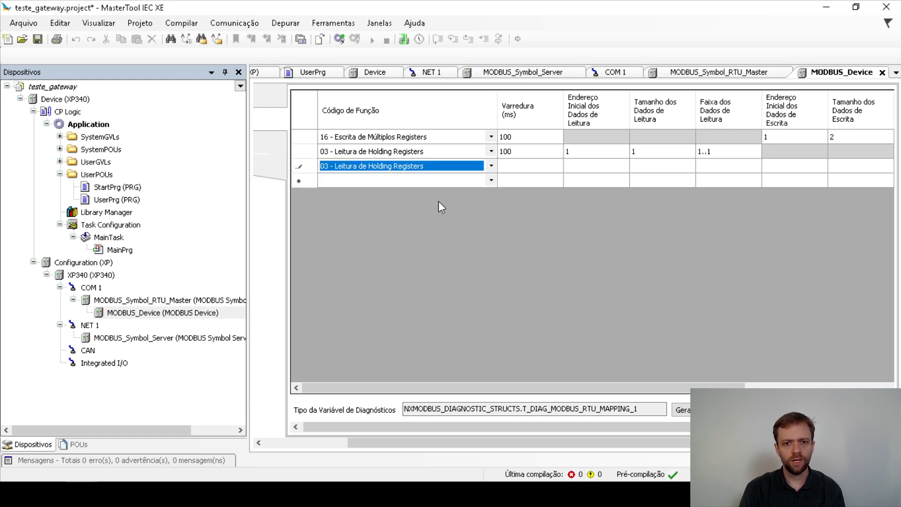
Set the two read requests' start addresses to 9 and 10.
click(577, 173)
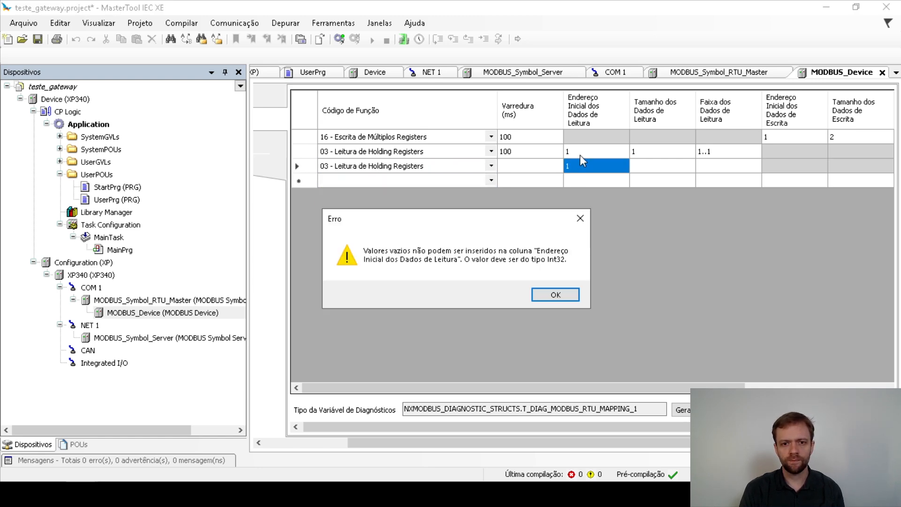
click(555, 294)
click(570, 153)
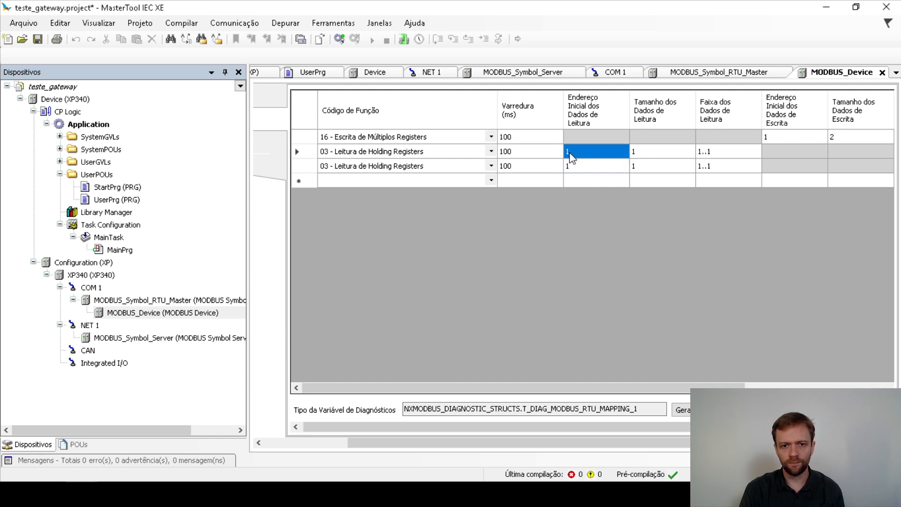
click(582, 152)
drag(582, 153, 548, 153)
text(9)
key(Return)
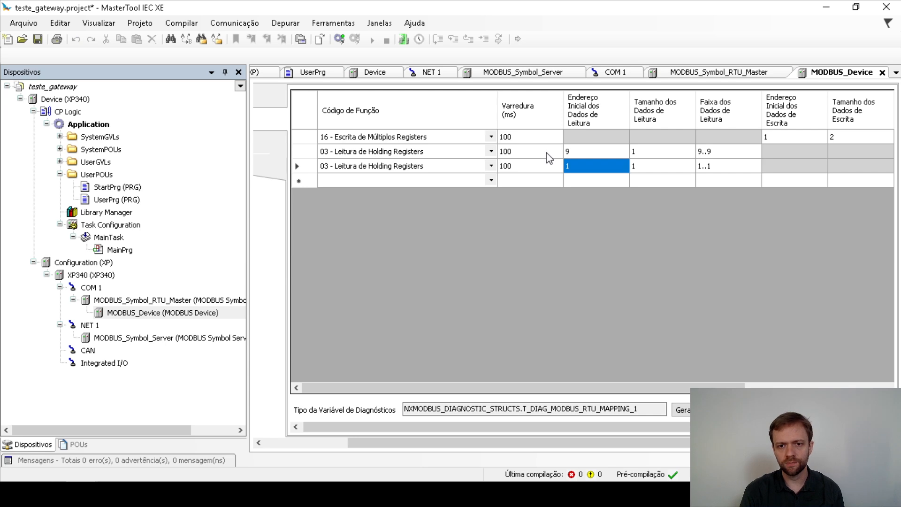
click(577, 168)
text(0)
key(Return)
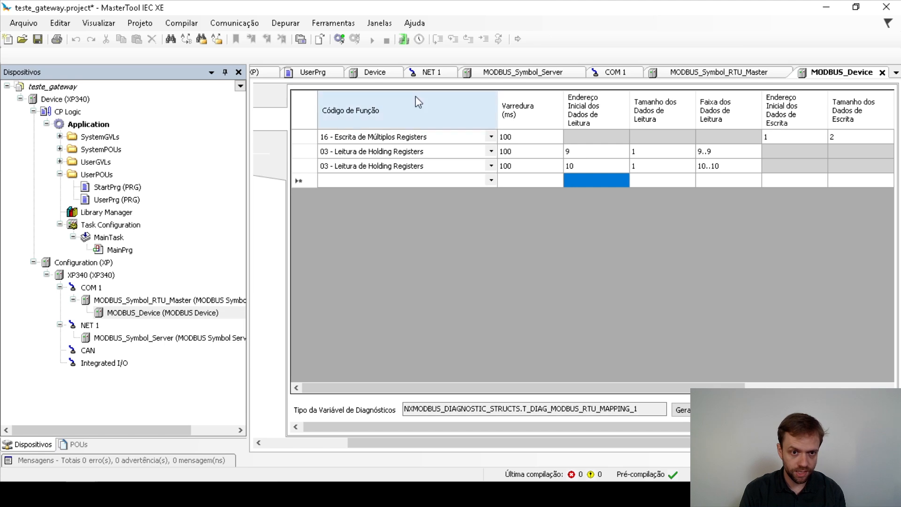
drag(364, 443, 282, 442)
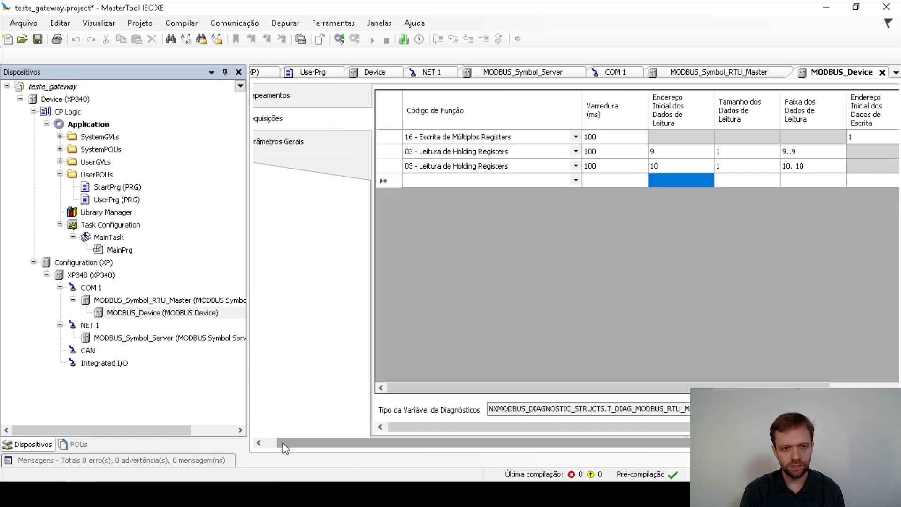
Open MODBUS_Device's general parameters, then run Gerar Código and confirm 0 errors, 0 warnings.
click(274, 96)
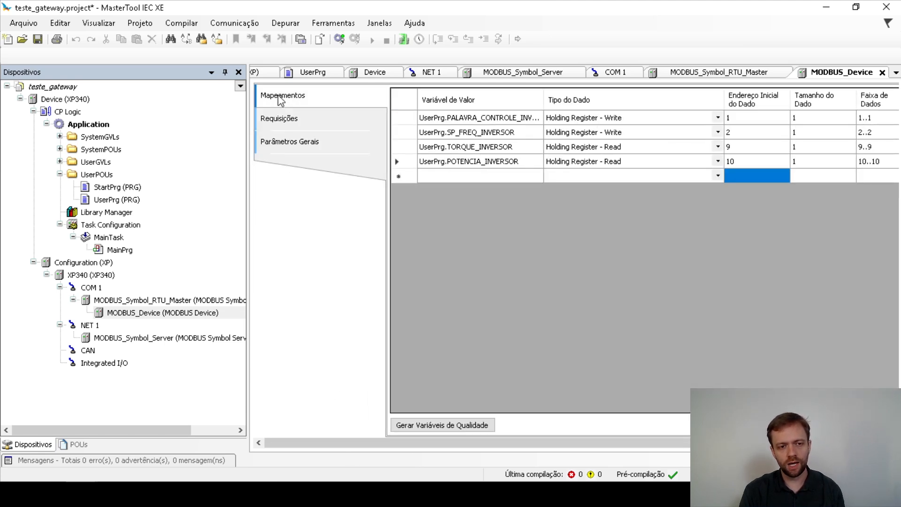
click(299, 148)
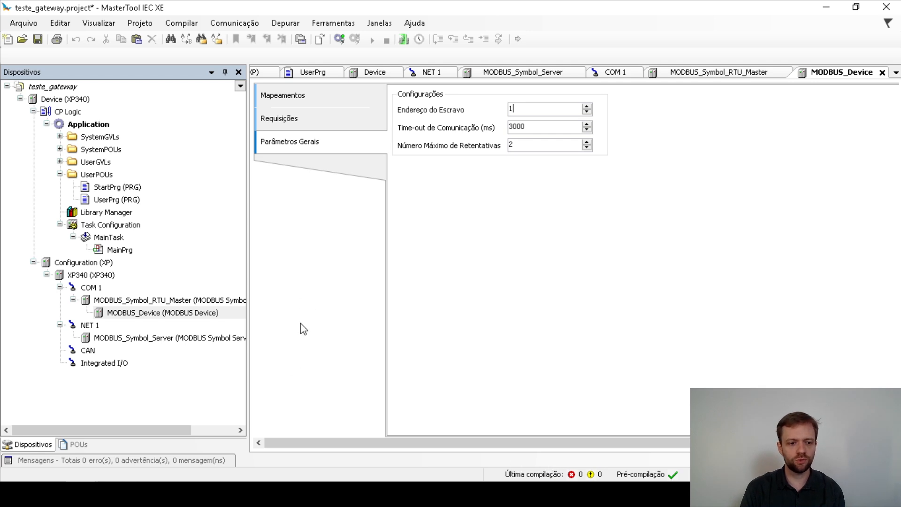
click(156, 24)
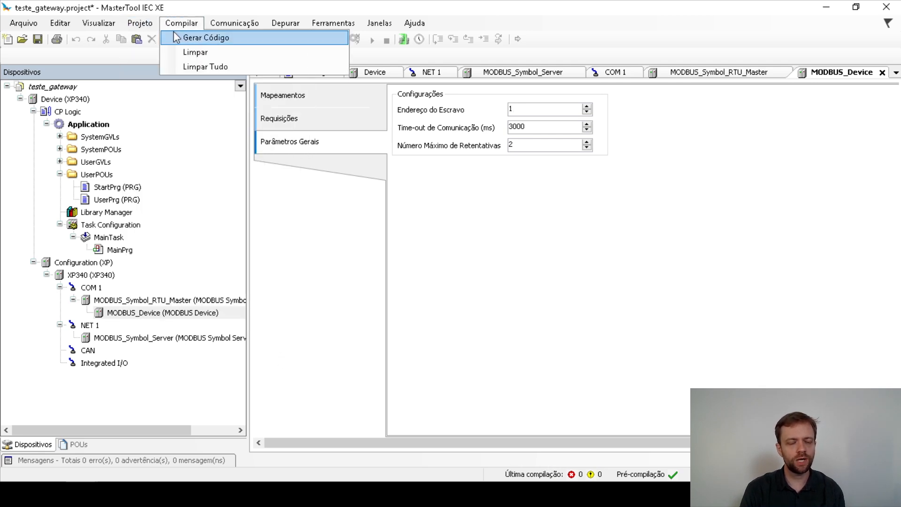
click(177, 35)
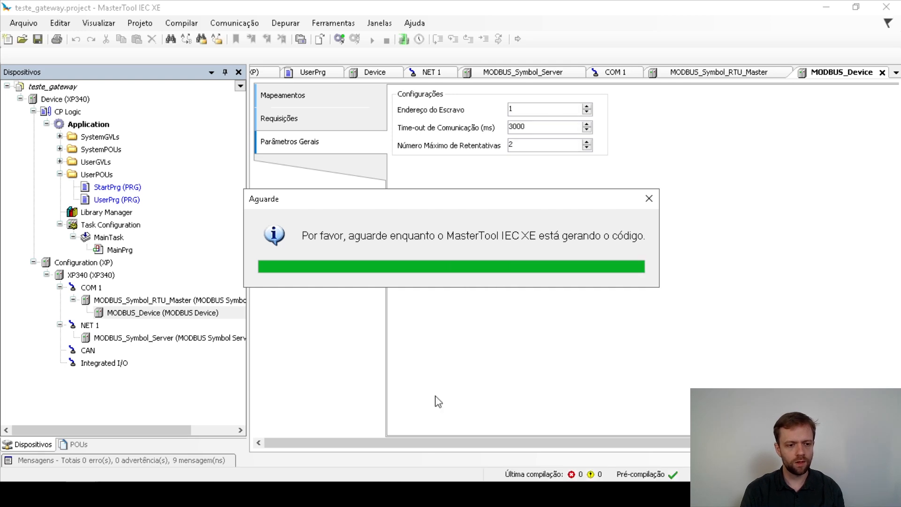
click(191, 462)
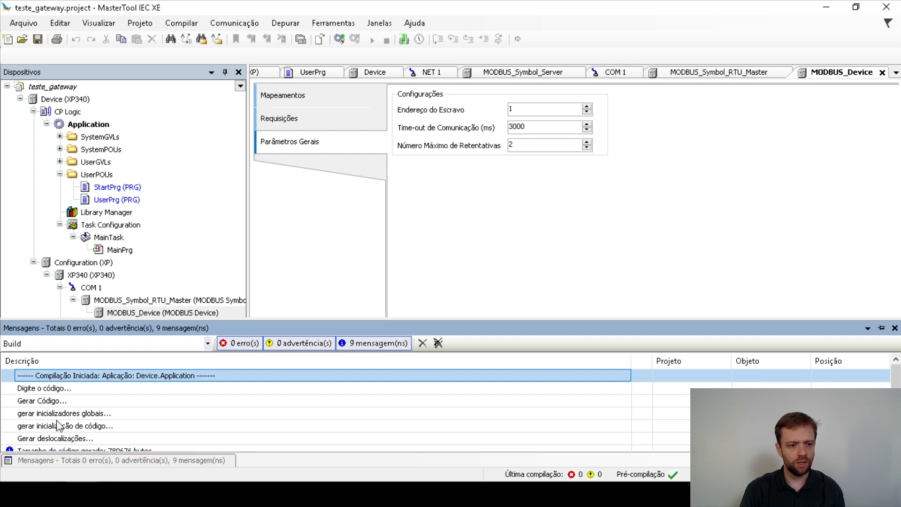
click(588, 207)
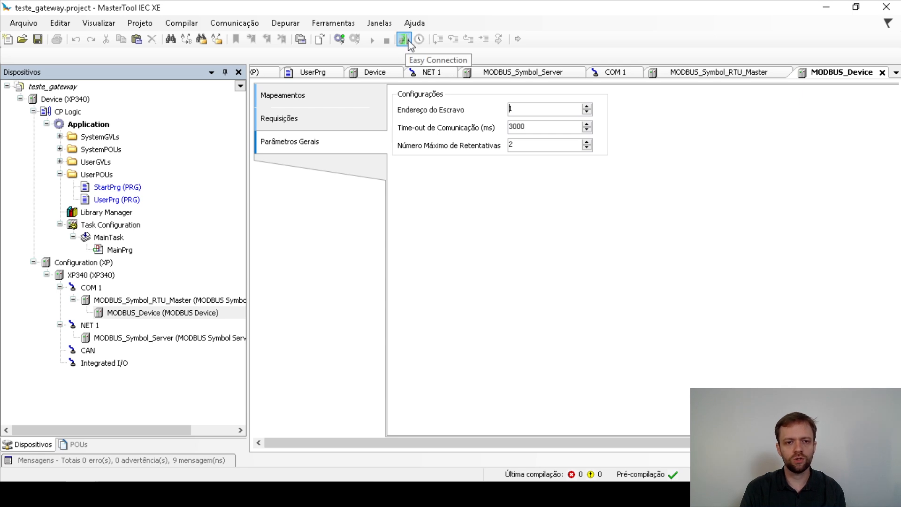
Open Easy Connection and select the XP340 controller at 192.168.14.53.
click(284, 23)
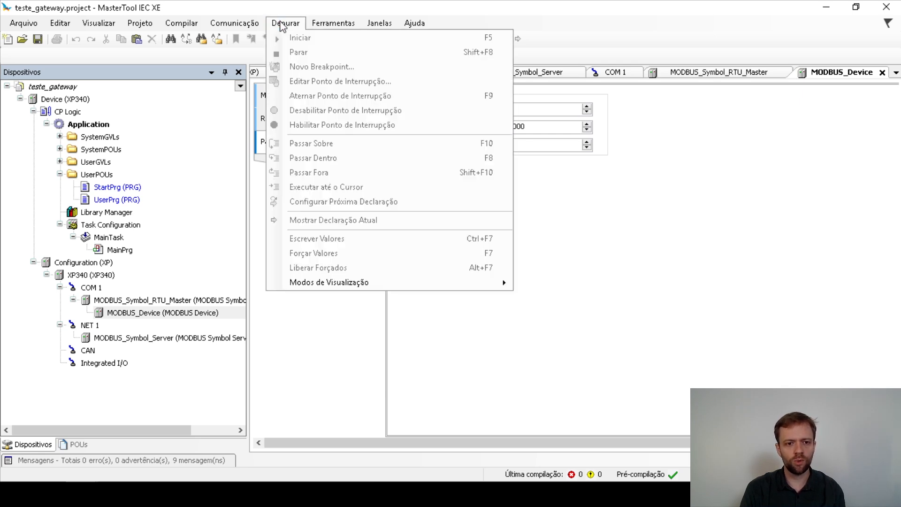
mouse_move(236, 25)
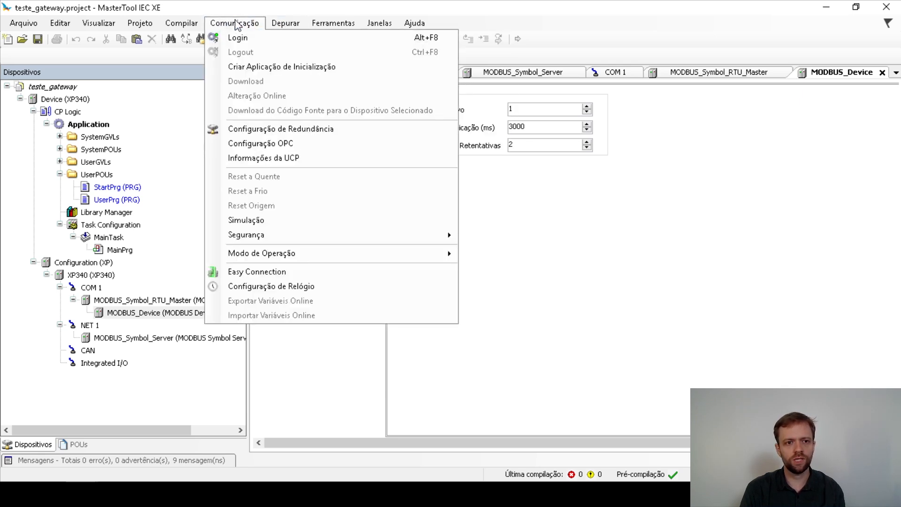
click(252, 272)
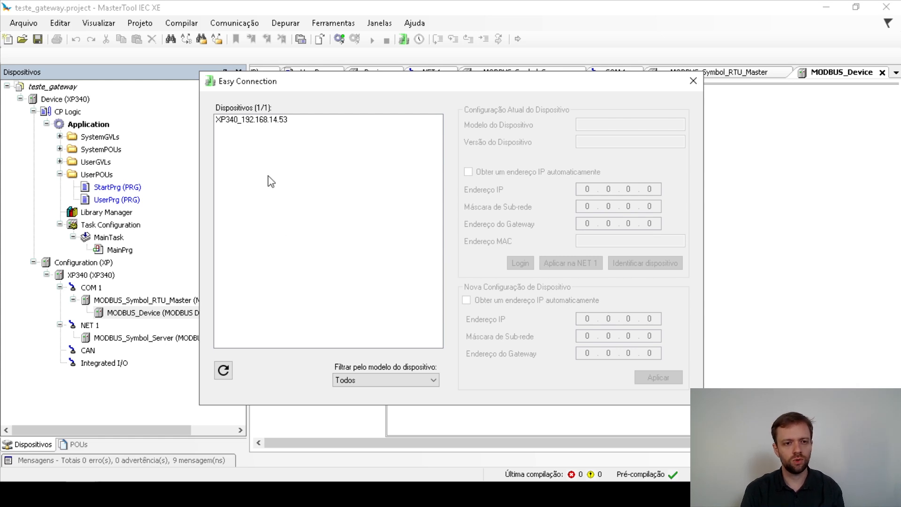
click(242, 121)
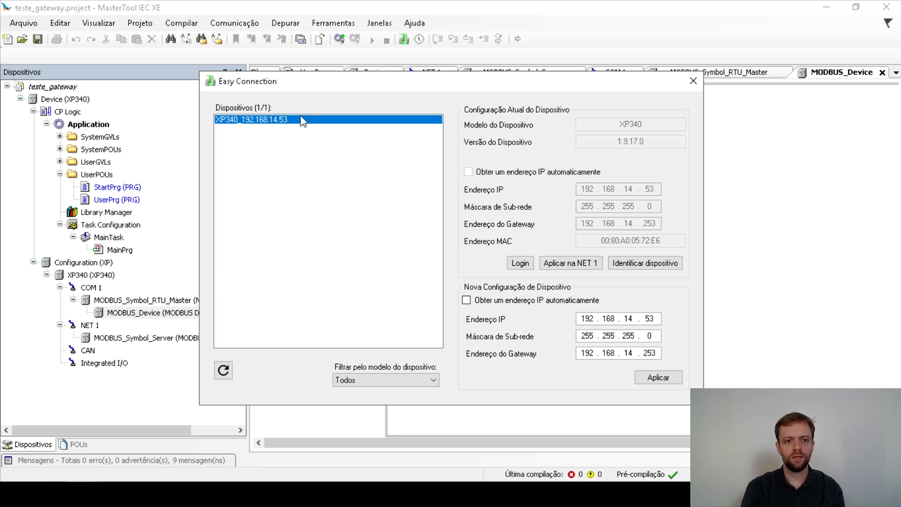
Log in and download the new application, declining the source code transfer.
click(515, 263)
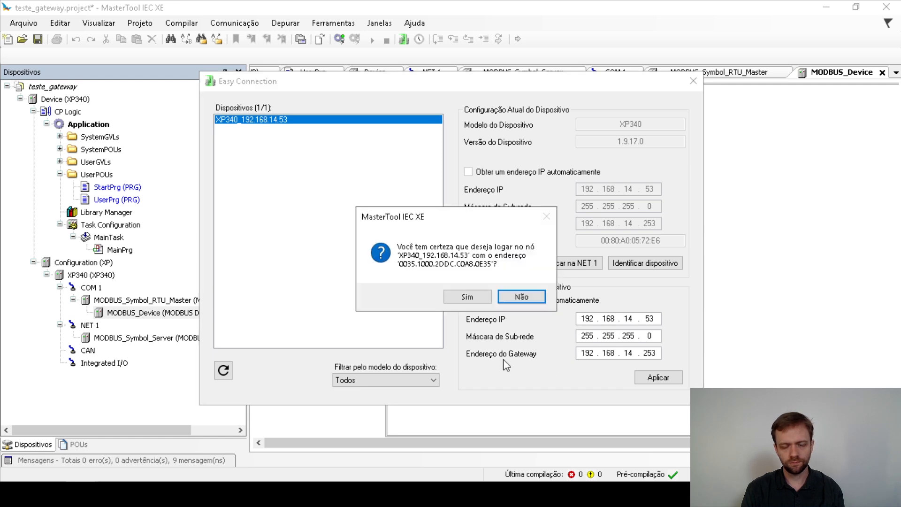
click(468, 297)
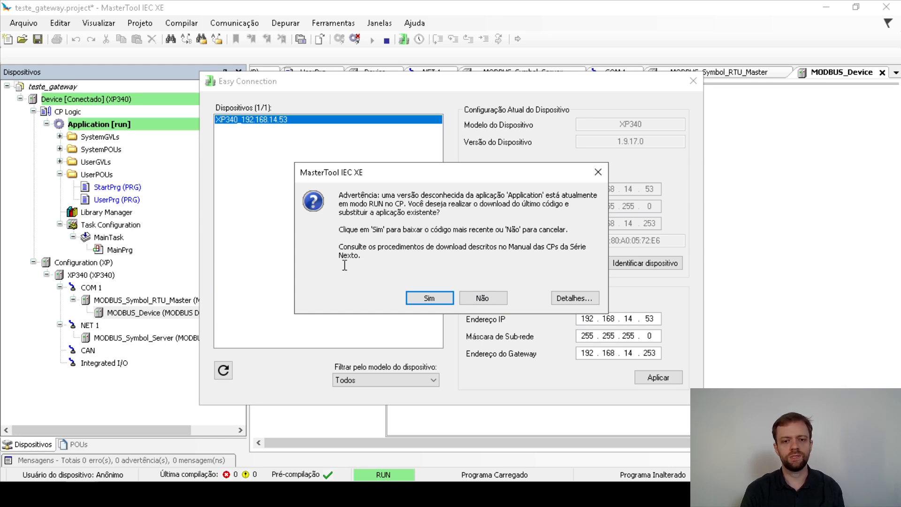
click(429, 299)
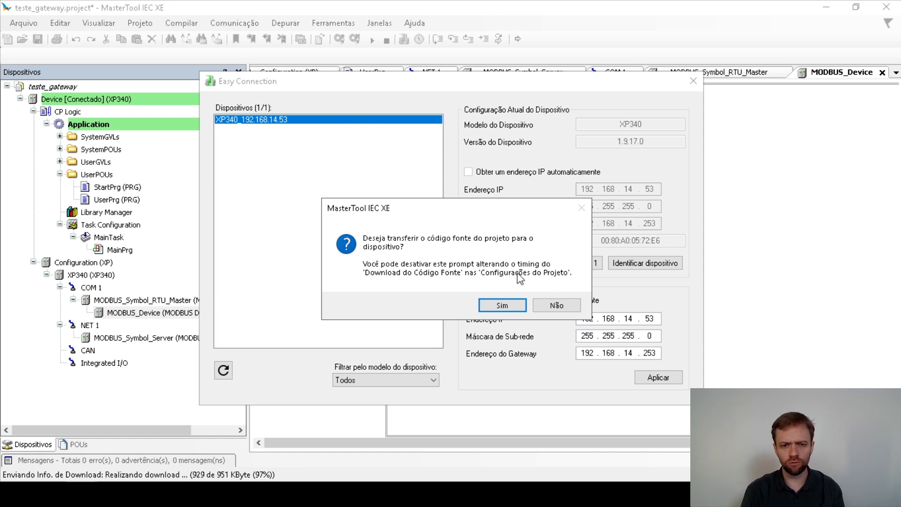
click(563, 305)
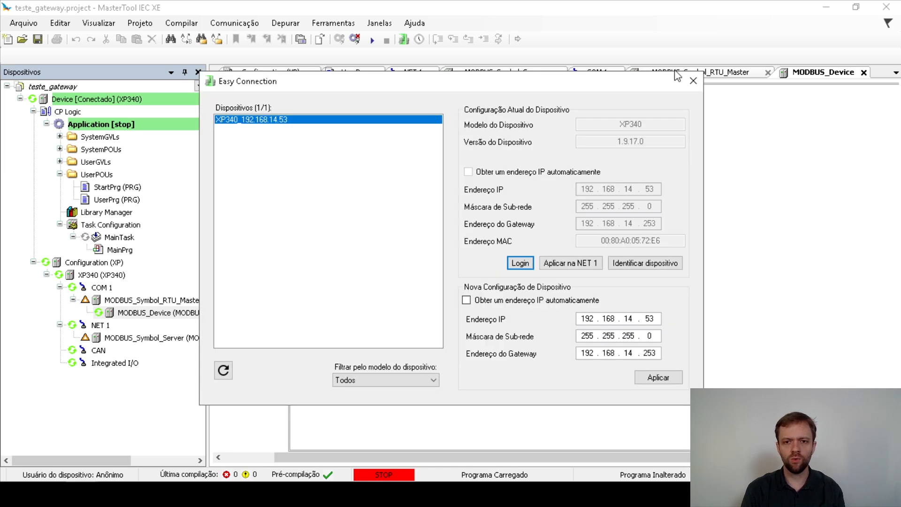
Close Easy Connection and start the downloaded application on the XP340.
click(693, 80)
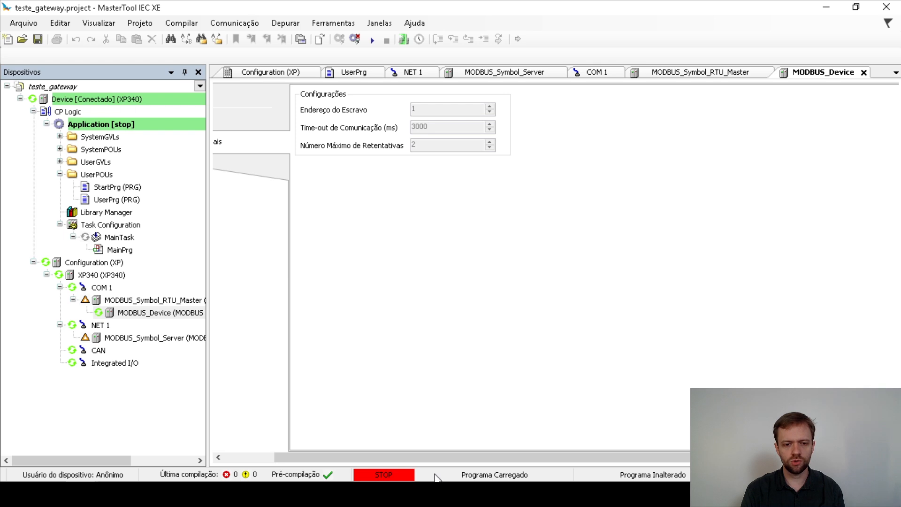
click(373, 40)
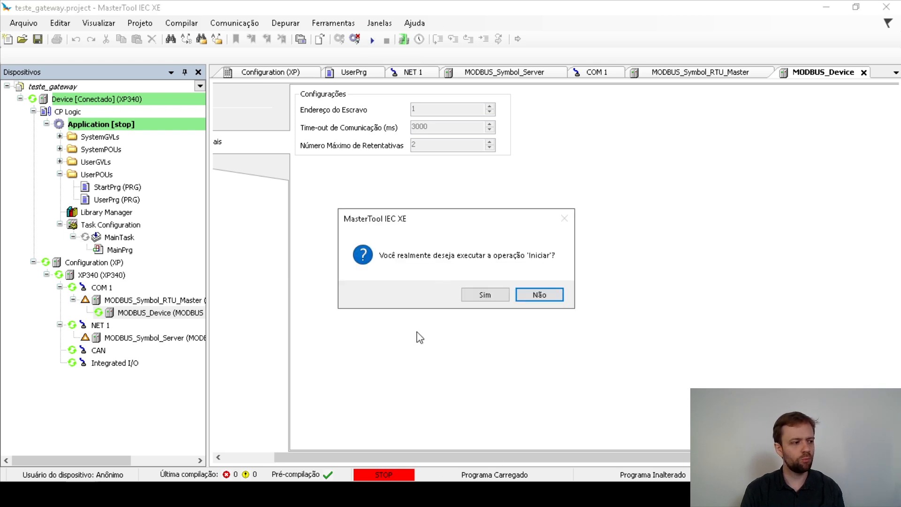
click(485, 296)
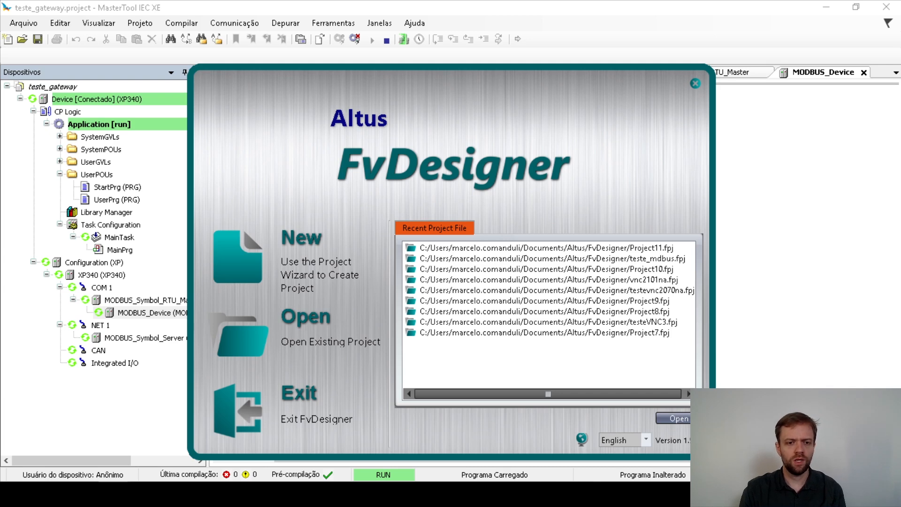
Create a new FvDesigner project for the P2101NA 10.1" HMI model.
click(301, 254)
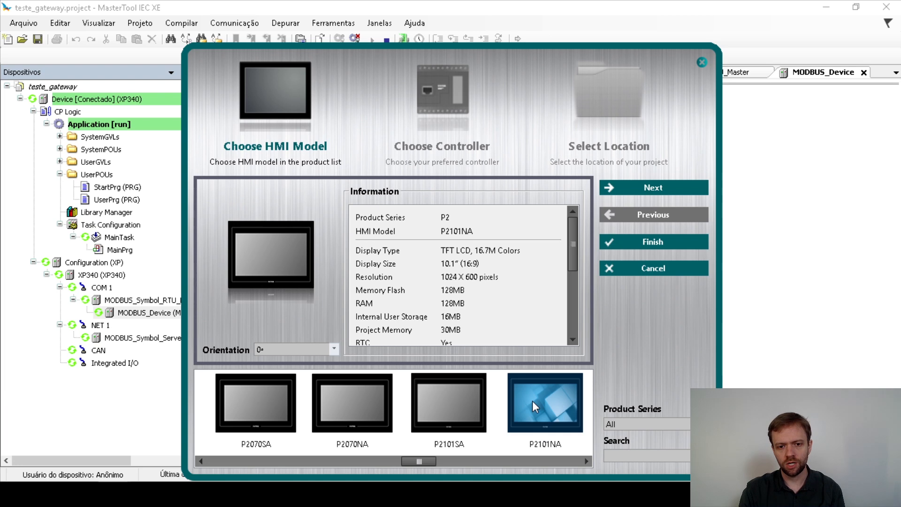
click(614, 190)
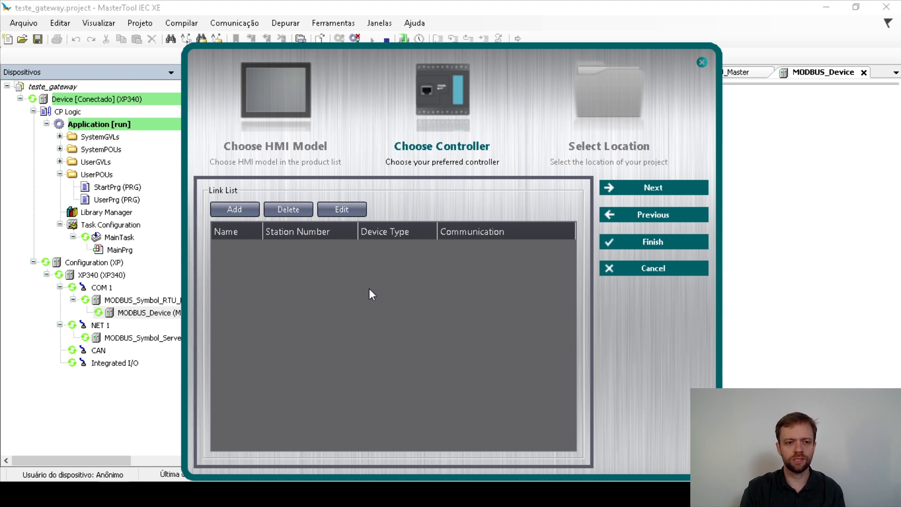
Add a Direct Link(Ethernet) link with manufacturer MODBUS IDA and product series MODBUS TCP.
click(224, 209)
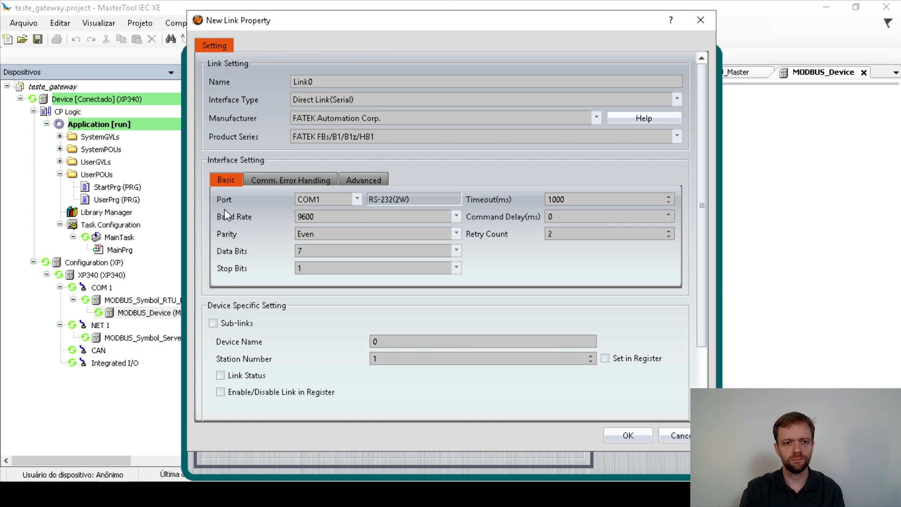
click(299, 100)
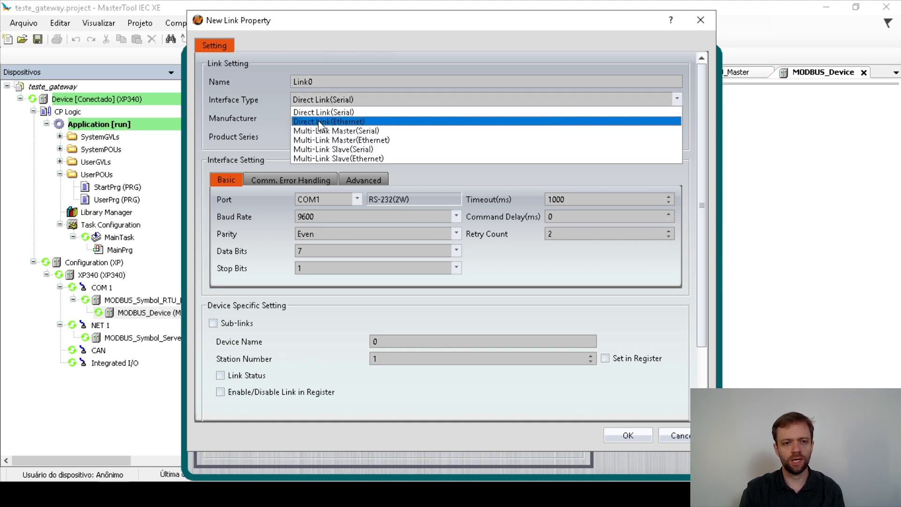
click(344, 122)
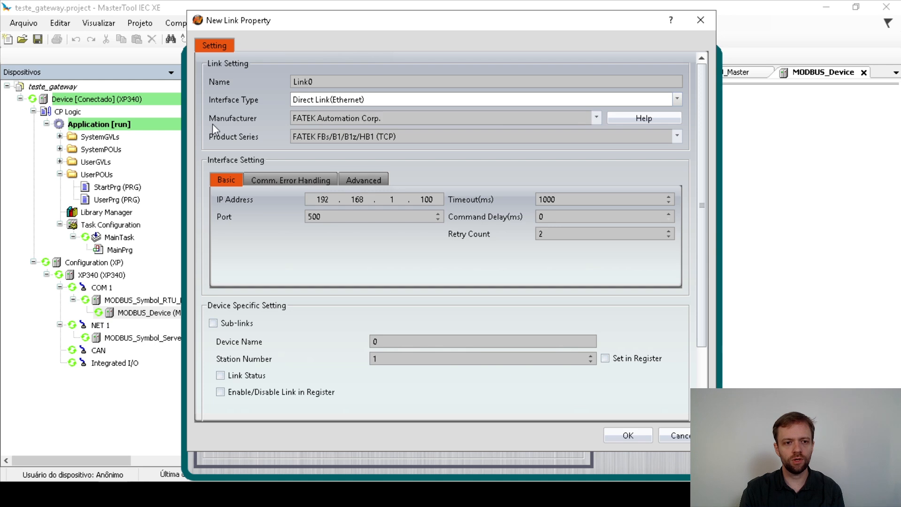
click(300, 117)
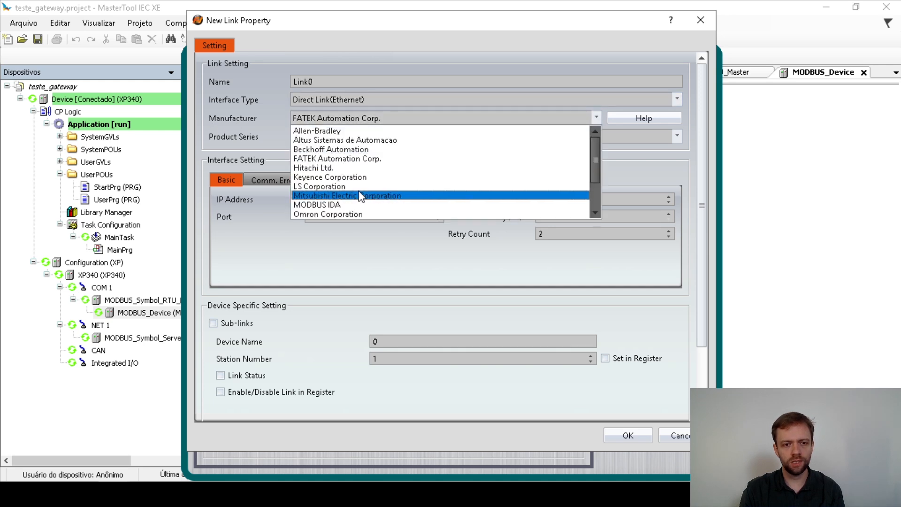
scroll(361, 195, down, 1)
click(341, 178)
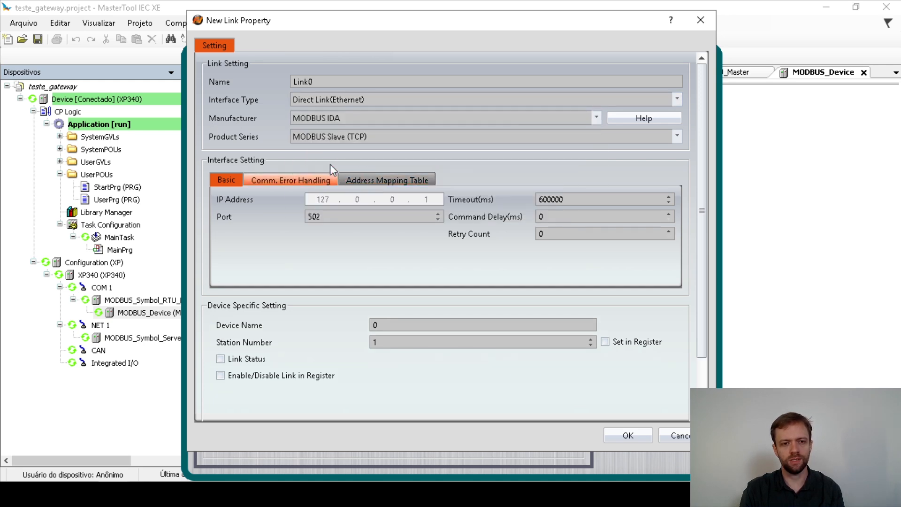
click(327, 137)
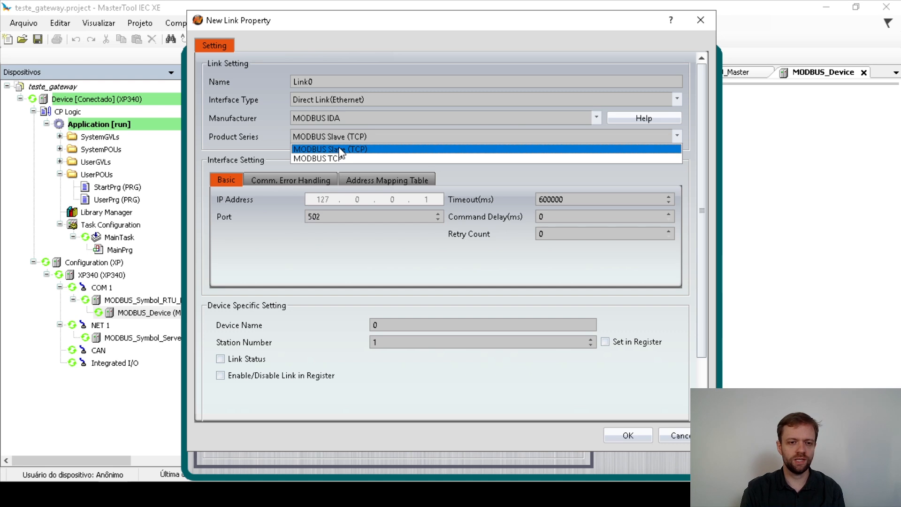
click(329, 158)
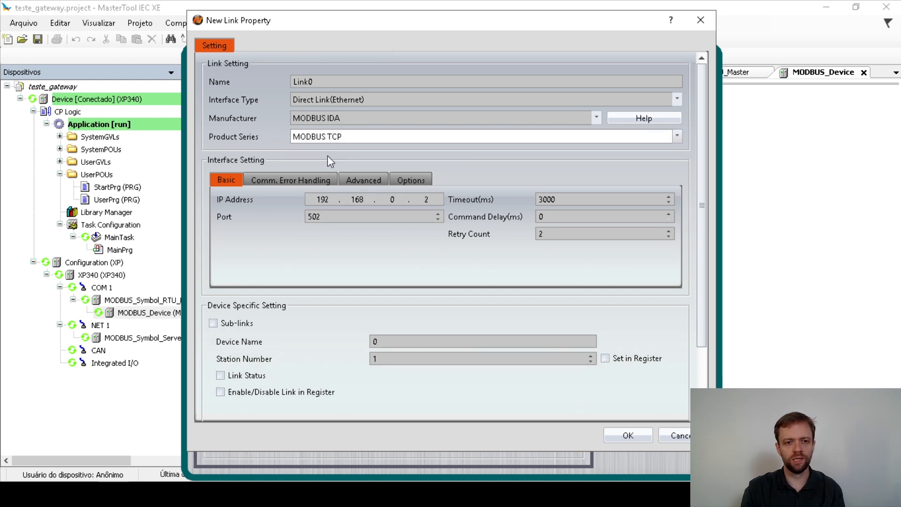
Set the link's IP to 192.168.14.53, save it, and continue the wizard.
click(325, 199)
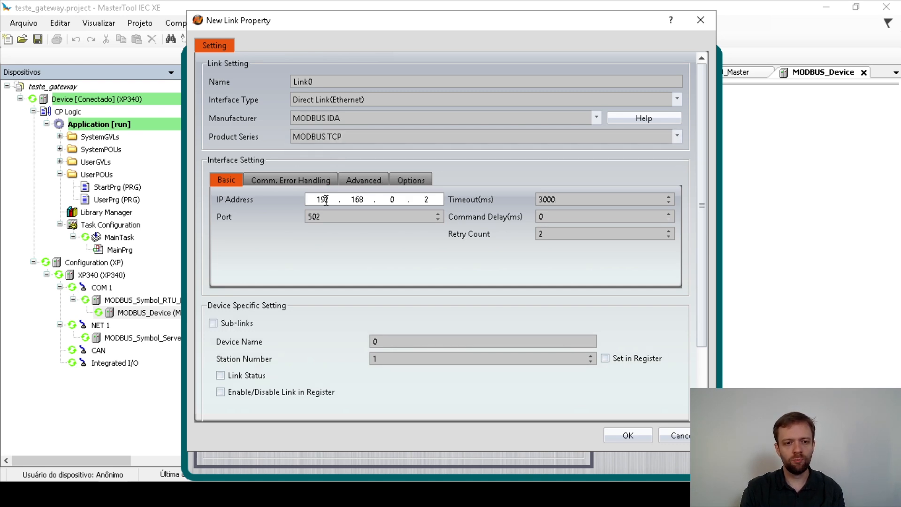
click(355, 199)
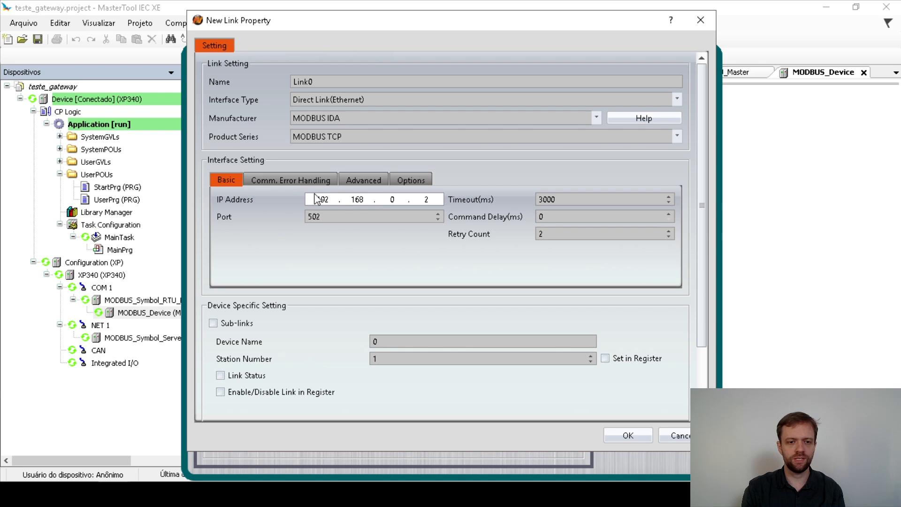
double_click(392, 200)
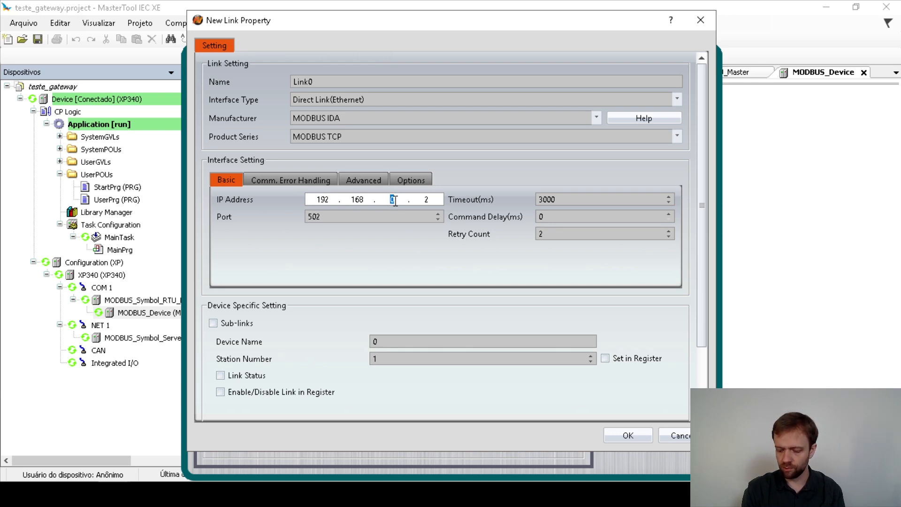
text(14)
double_click(426, 200)
text(53)
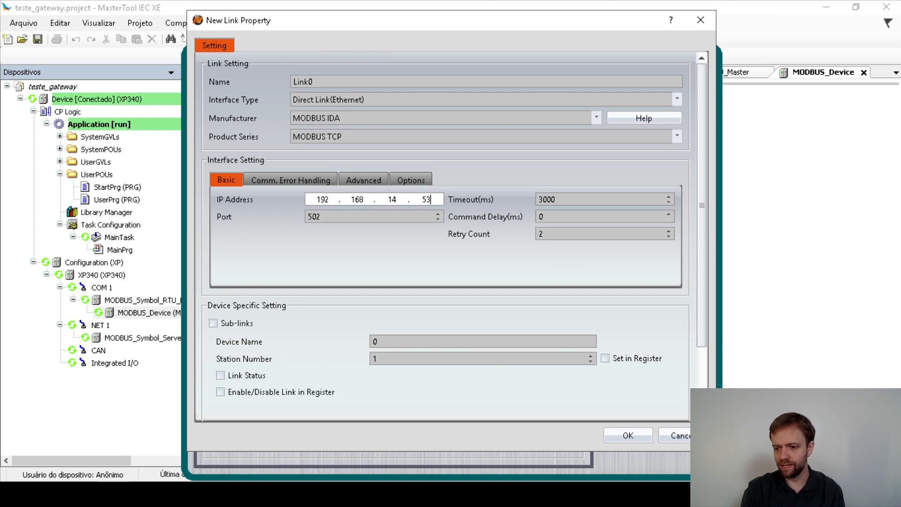
key(alt+Tab)
click(393, 251)
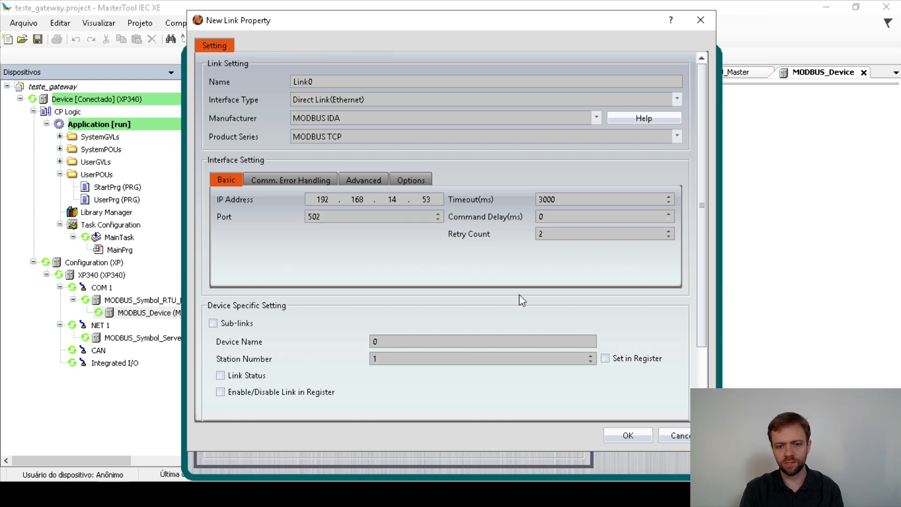
click(622, 439)
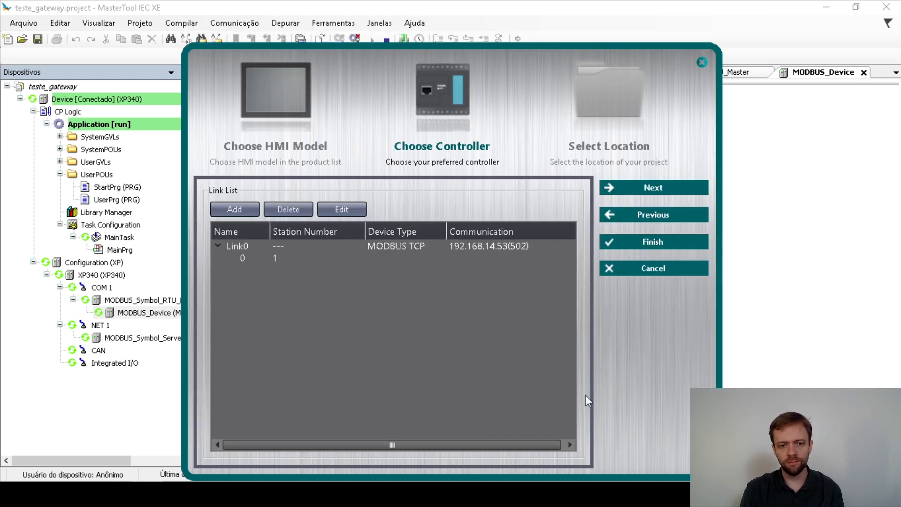
click(671, 189)
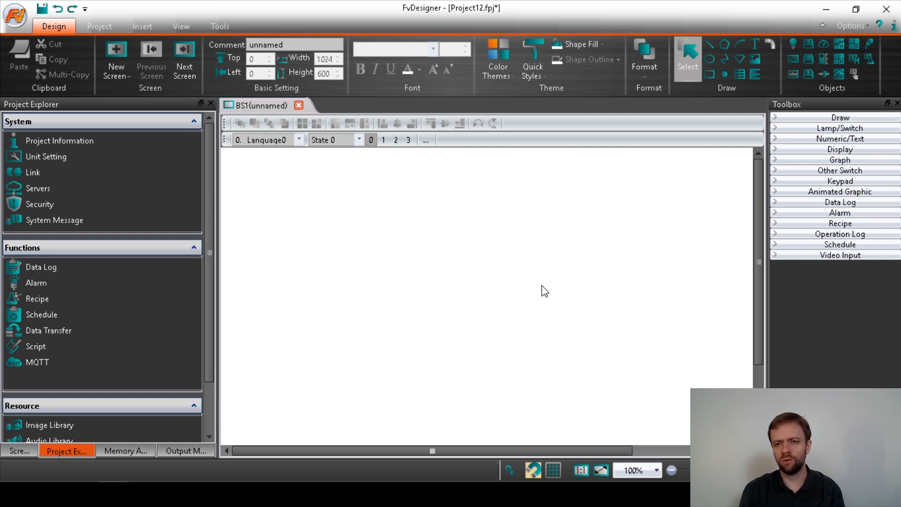
Add a text label reading 'ESCRITA NO INVERSOR' and widen it to fit the heading.
click(821, 121)
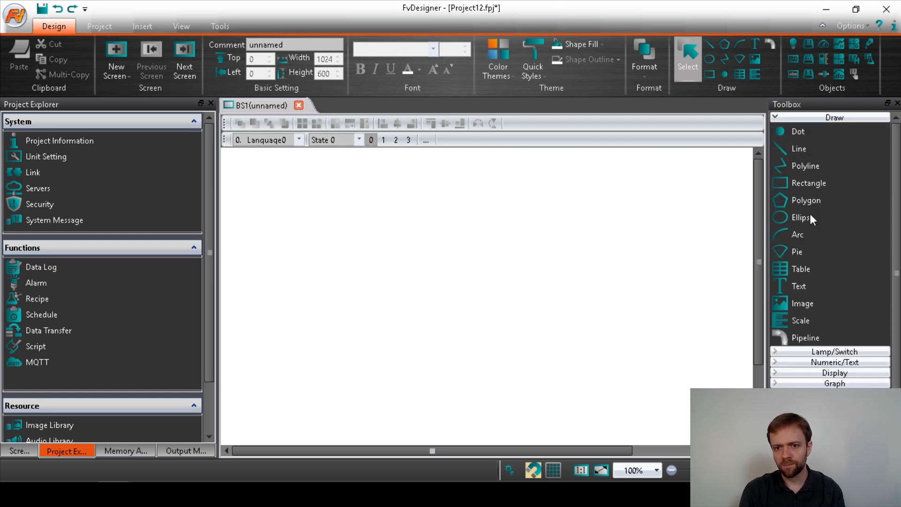
click(803, 286)
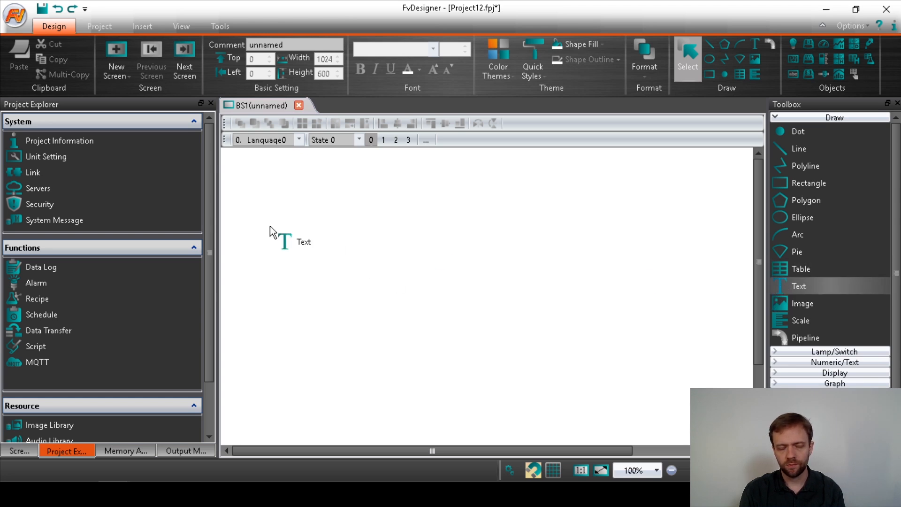
click(290, 223)
double_click(308, 232)
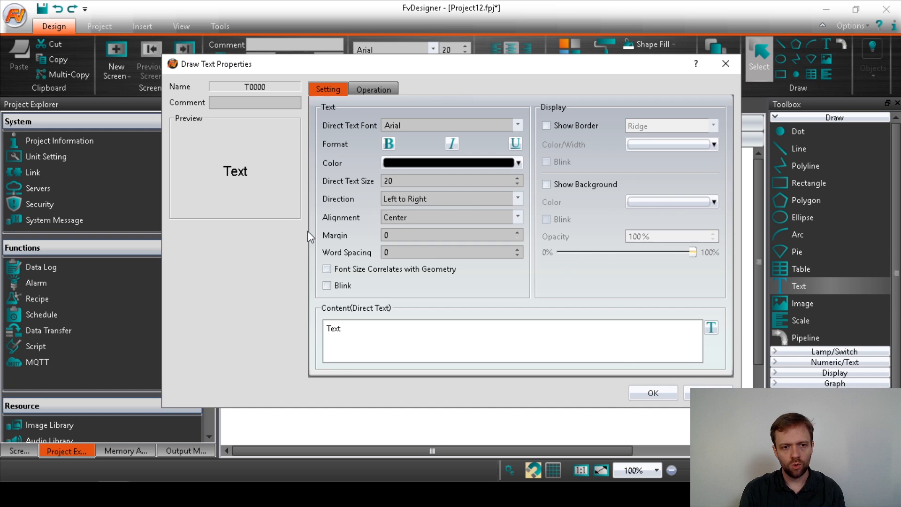
drag(367, 339, 268, 328)
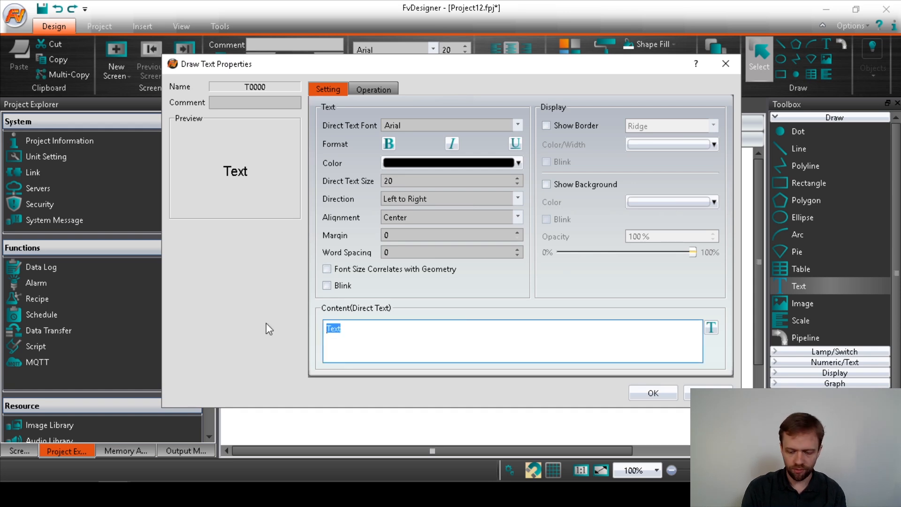
text(ESCRITA)
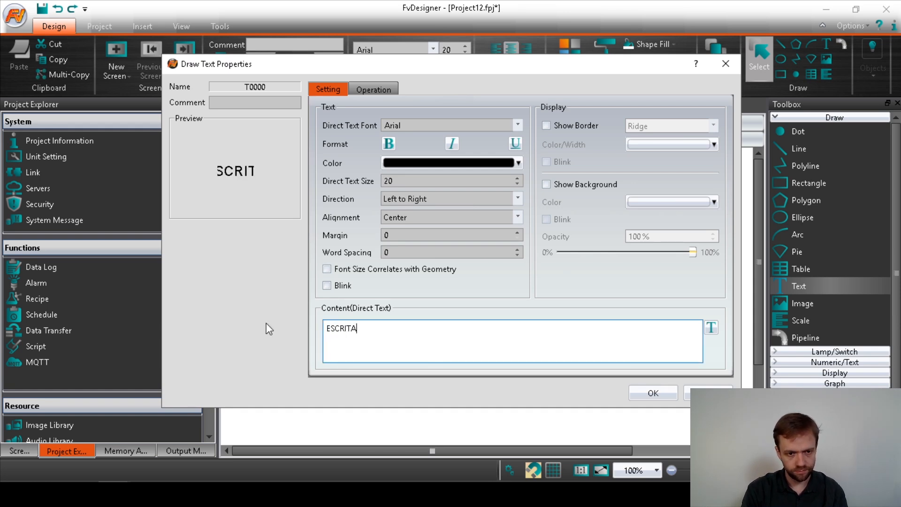
text( NO INVE)
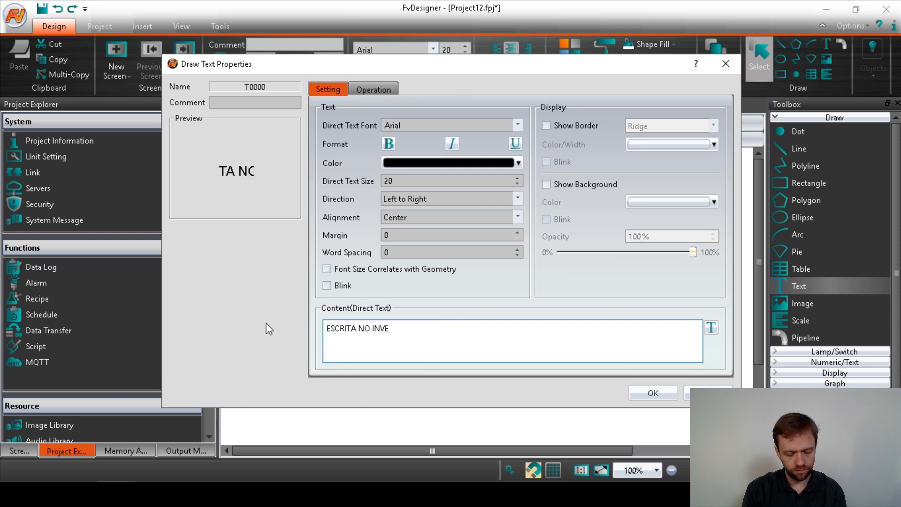
text(RSOR)
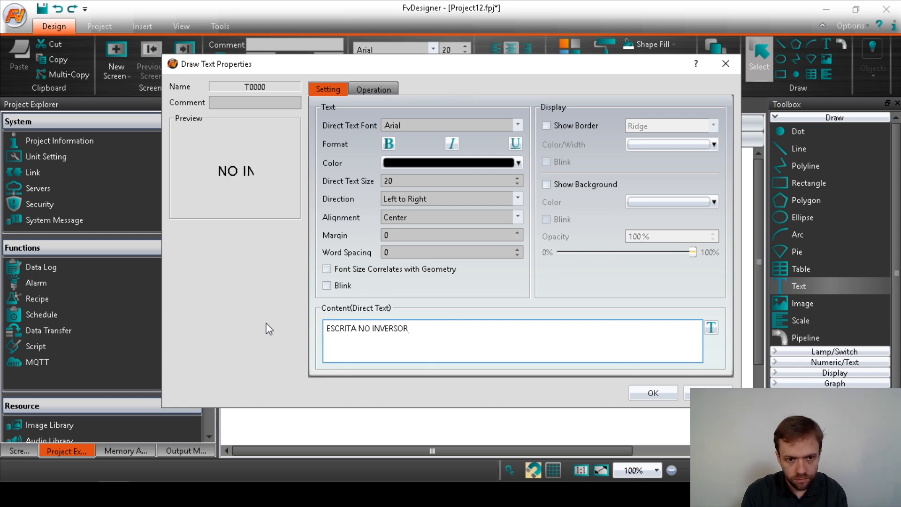
click(652, 393)
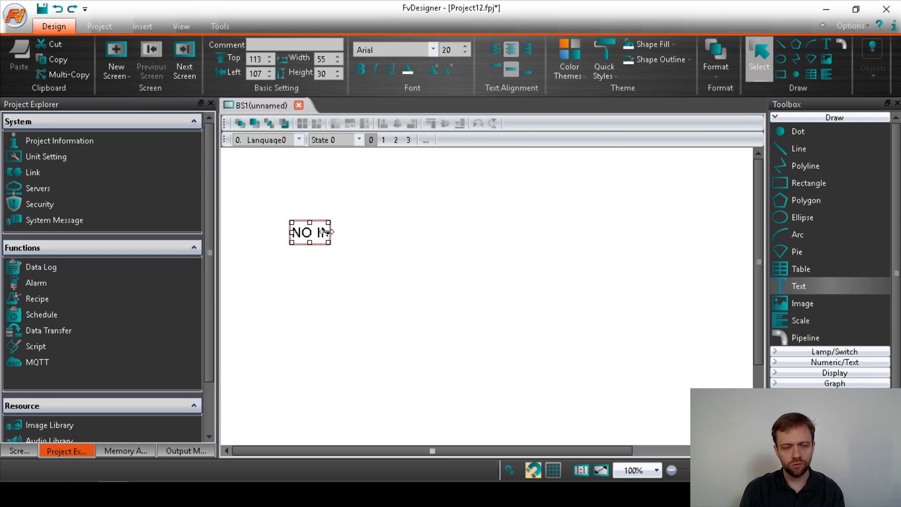
drag(329, 233, 458, 232)
Copy the heading to the right and change its text to 'LEITURA DO INVERSOR'.
drag(387, 230, 607, 215)
double_click(605, 217)
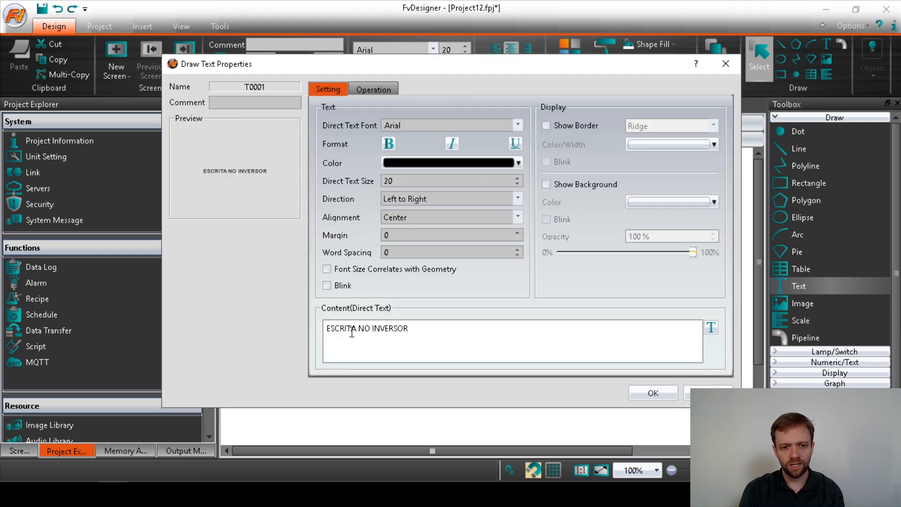
drag(357, 329, 296, 334)
key(shift+End)
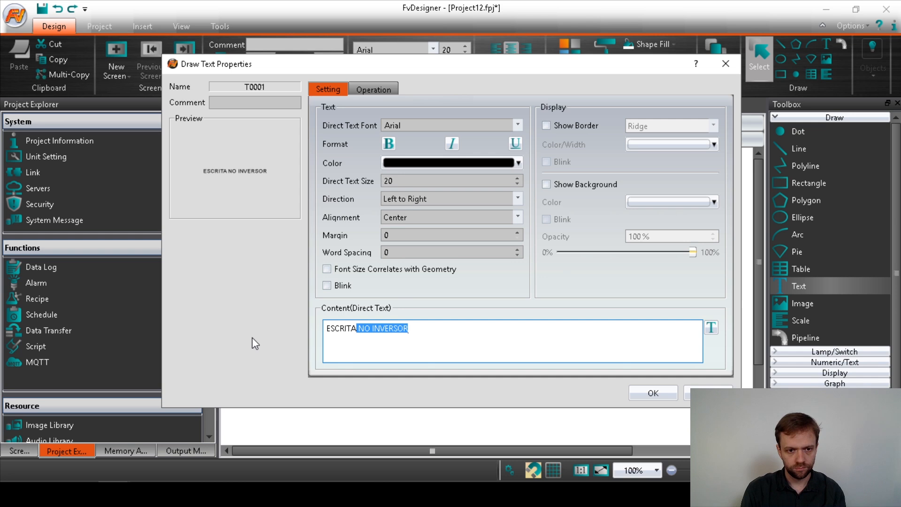
click(342, 328)
double_click(339, 330)
text(LEITURA DO)
key(Delete)
key(Delete)
key(Delete)
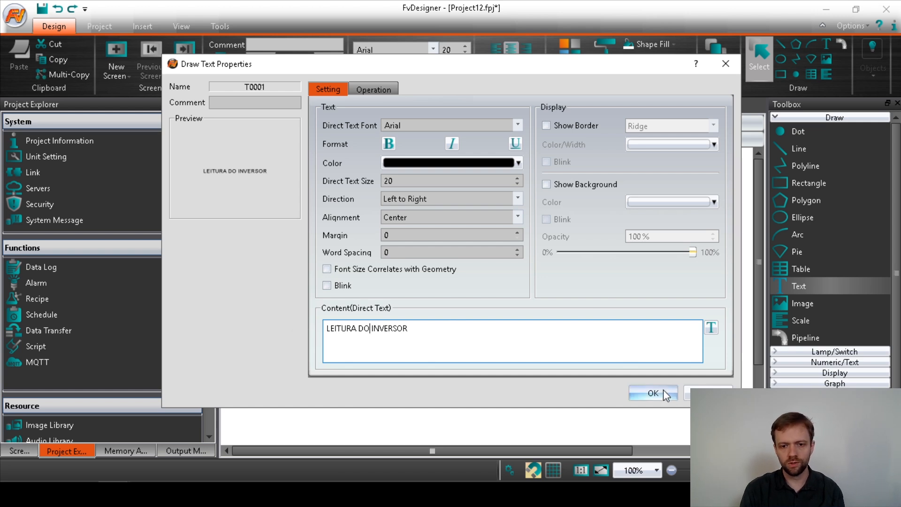
click(653, 393)
drag(568, 217, 570, 218)
click(573, 271)
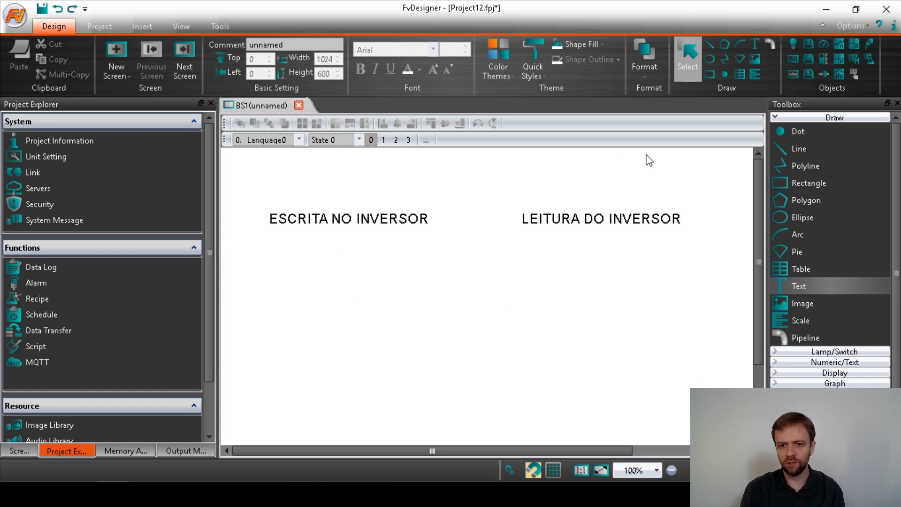
Add a bit switch and a widened slide switch under ESCRITA NO INVERSOR.
click(774, 118)
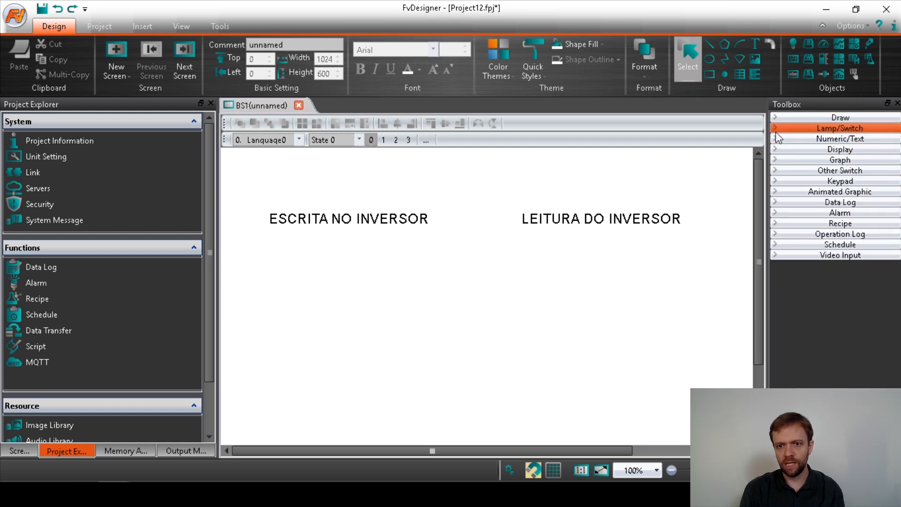
click(774, 131)
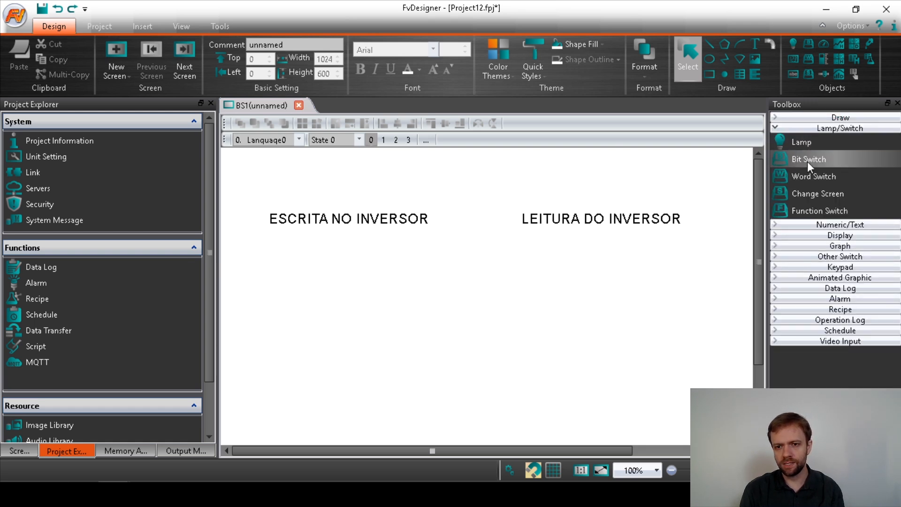
drag(808, 164, 344, 274)
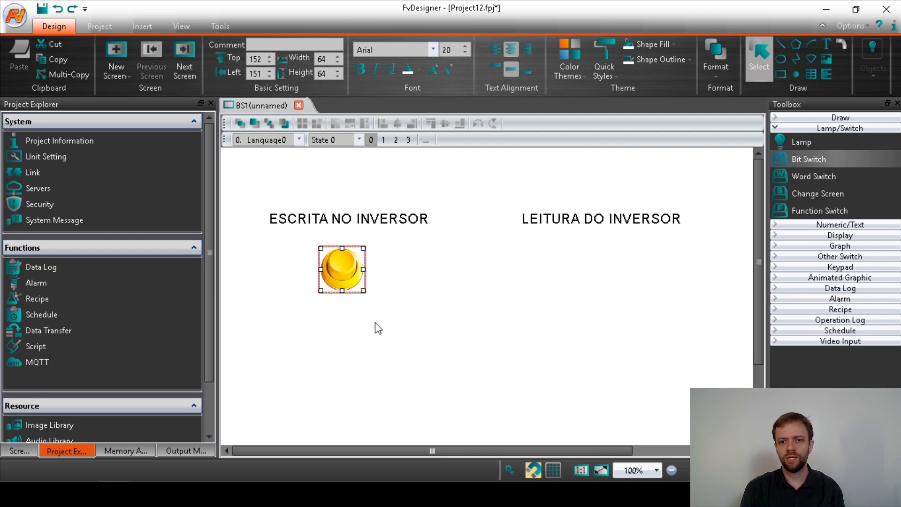
click(774, 256)
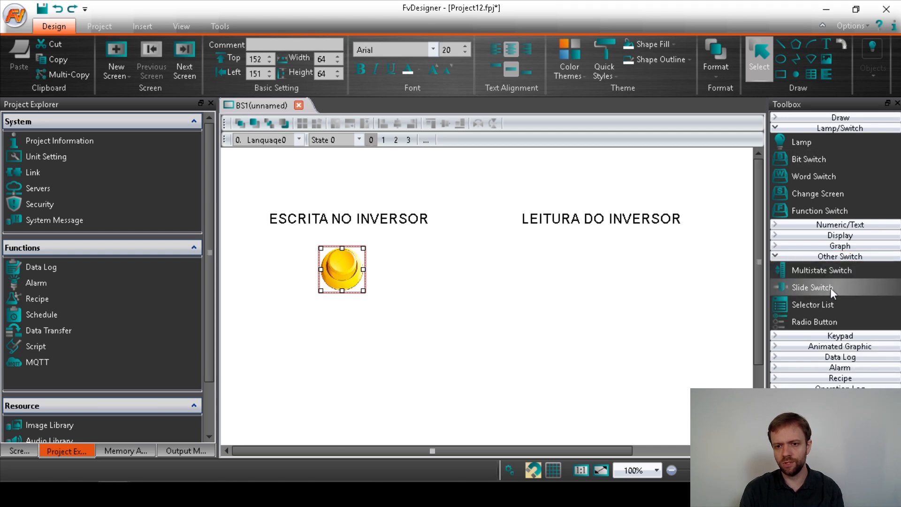
drag(826, 292, 289, 347)
drag(341, 377, 310, 346)
drag(378, 337, 396, 342)
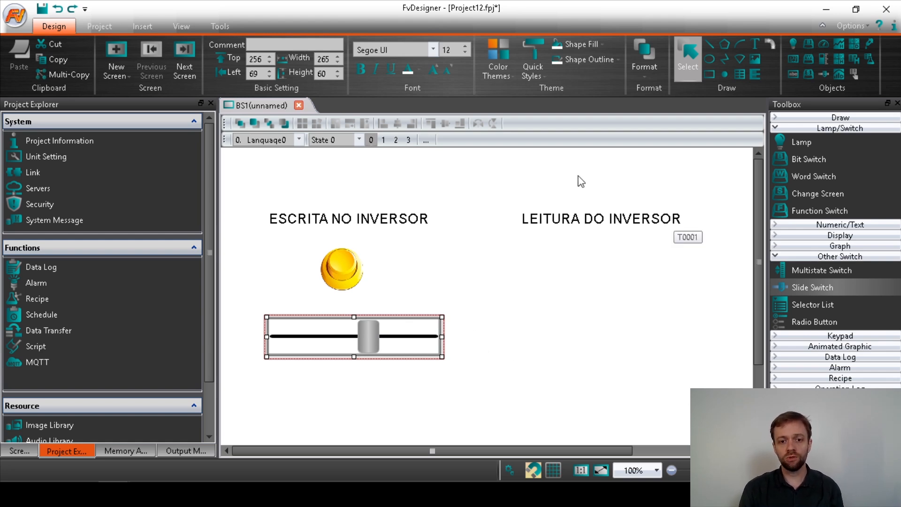
click(623, 339)
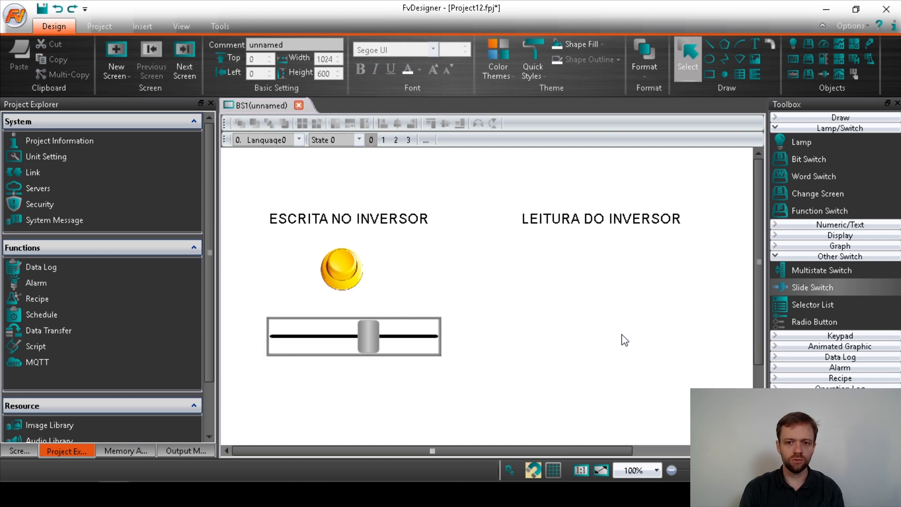
Add two numeric input/display objects stacked under LEITURA DO INVERSOR.
click(840, 236)
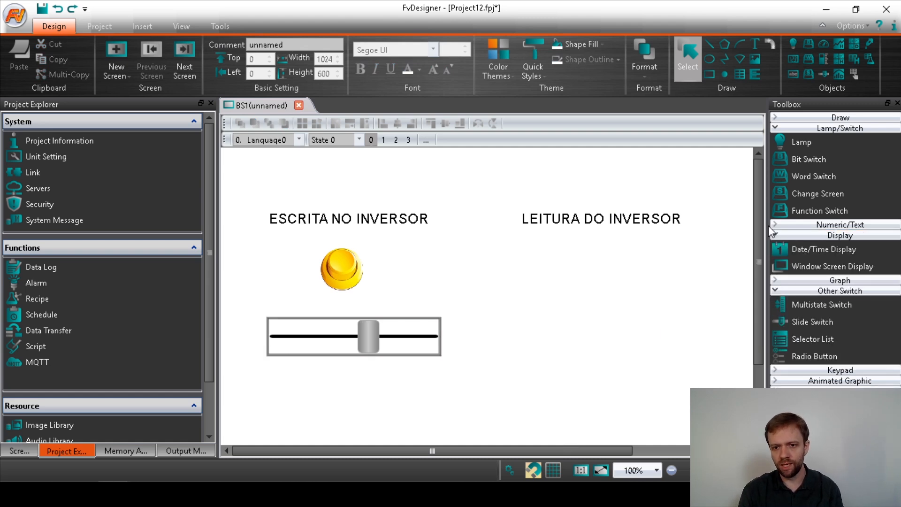
click(788, 225)
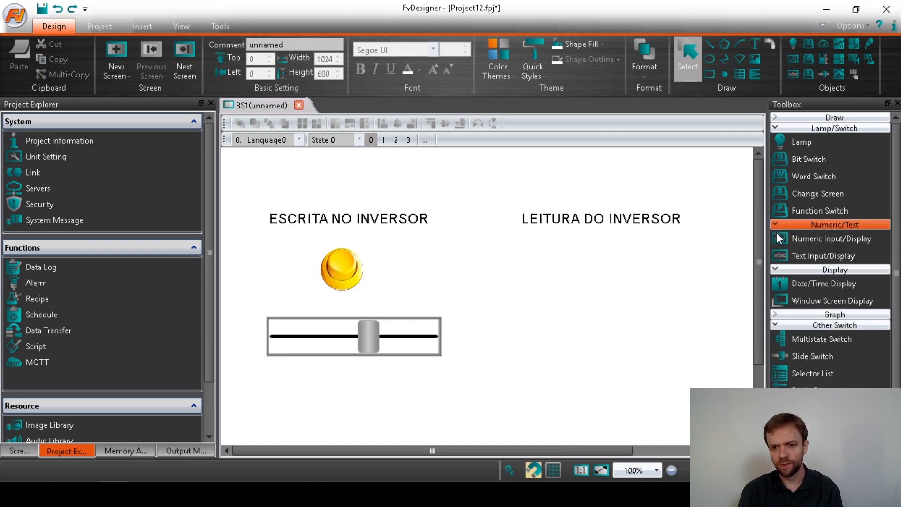
drag(840, 238, 585, 258)
drag(814, 237, 589, 329)
click(596, 271)
click(595, 221)
click(685, 315)
click(776, 119)
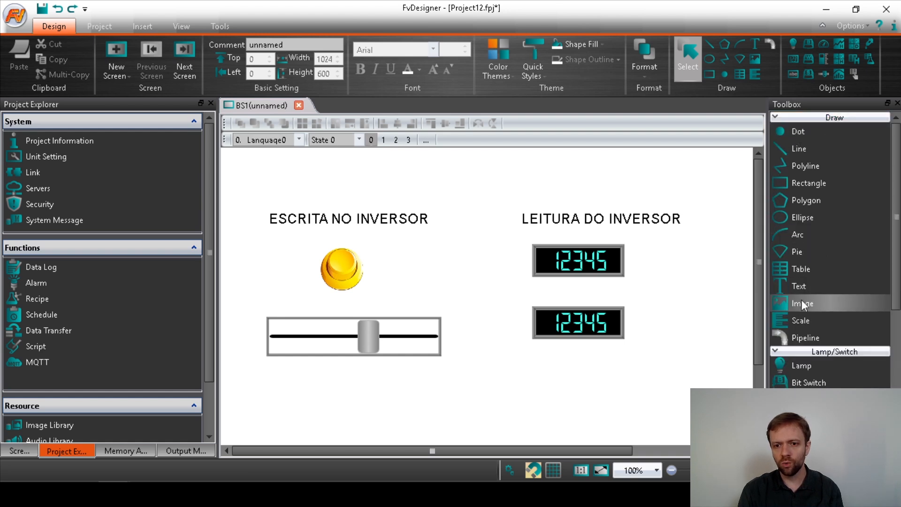
Add a '%' text label beside the upper numeric display.
drag(800, 290, 685, 264)
click(644, 242)
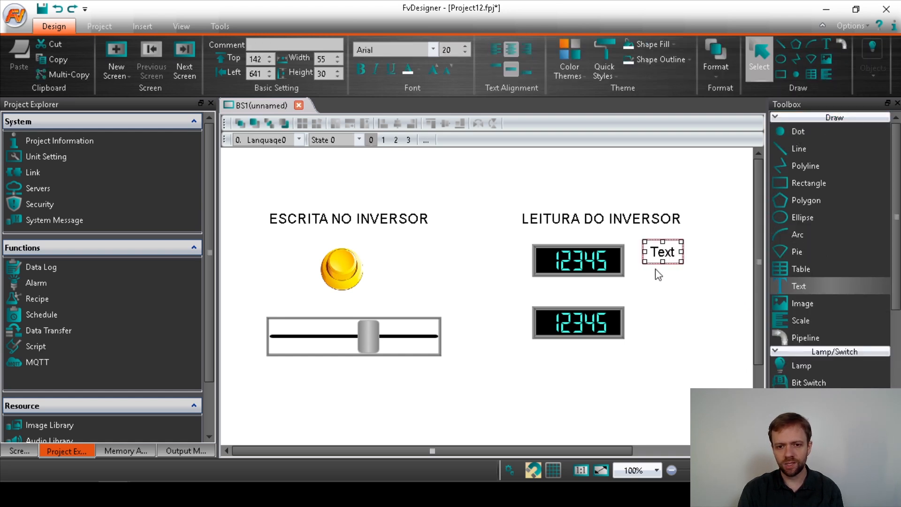
double_click(661, 259)
click(416, 335)
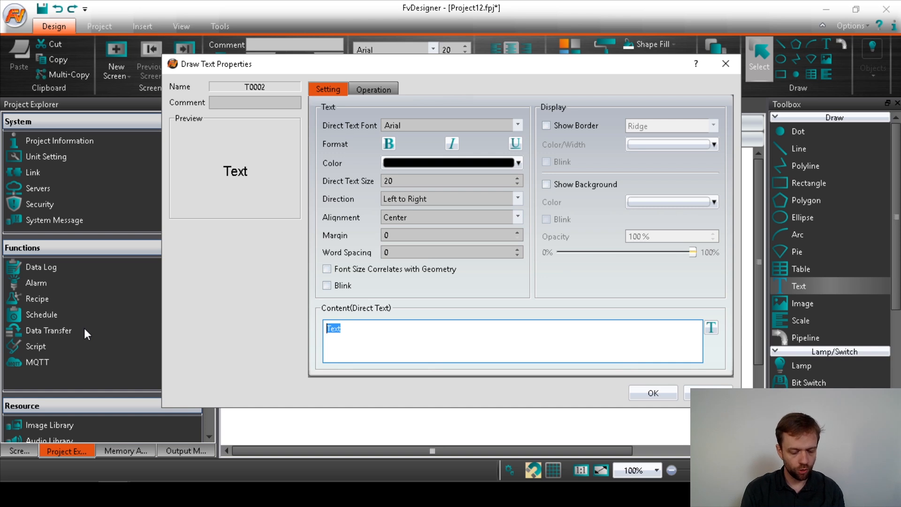
text(%)
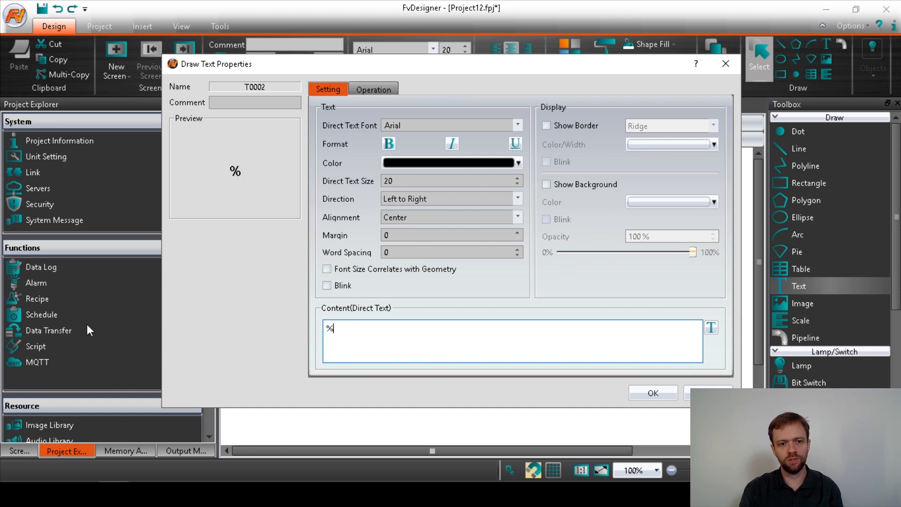
click(650, 394)
Copy the label beside the lower display and change its text to 'kW'.
mouse_move(655, 249)
mouse_down()
mouse_move(643, 255)
mouse_move(654, 323)
mouse_up()
double_click(652, 323)
drag(376, 347, 160, 319)
text(k)
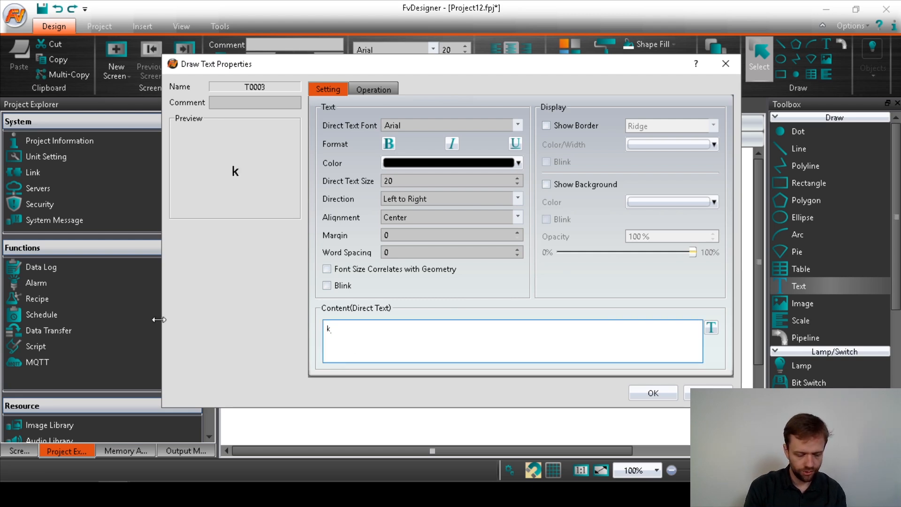
text(W)
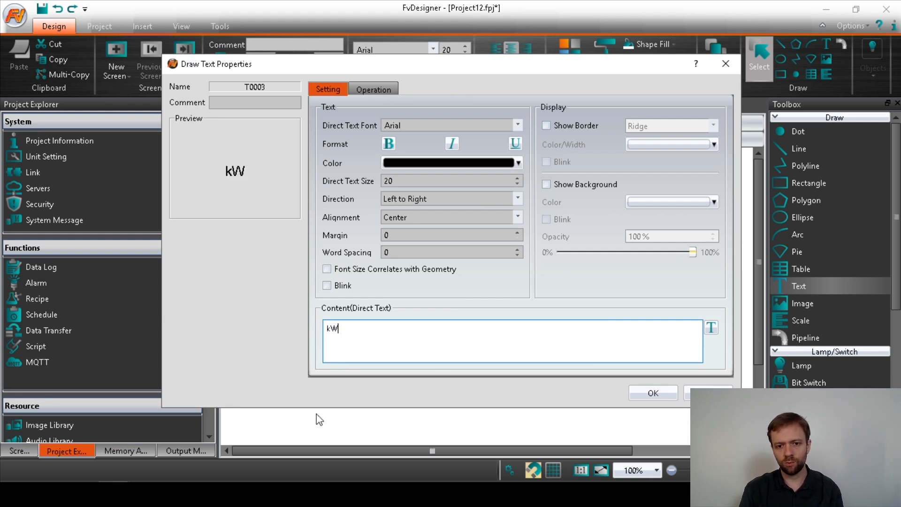
click(645, 392)
click(643, 364)
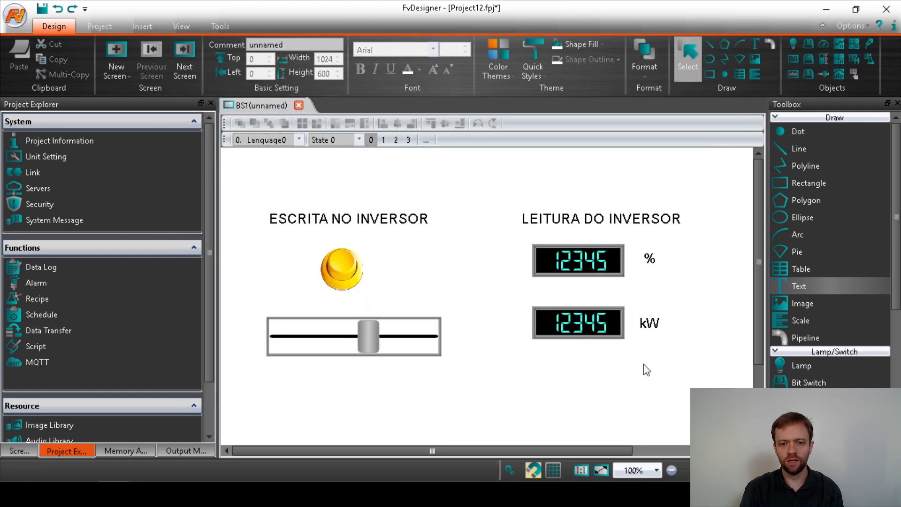
click(648, 254)
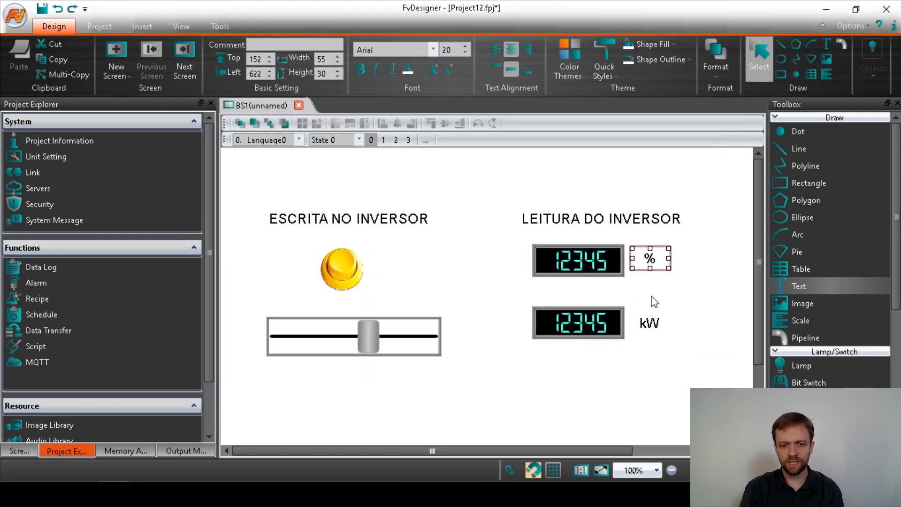
click(654, 361)
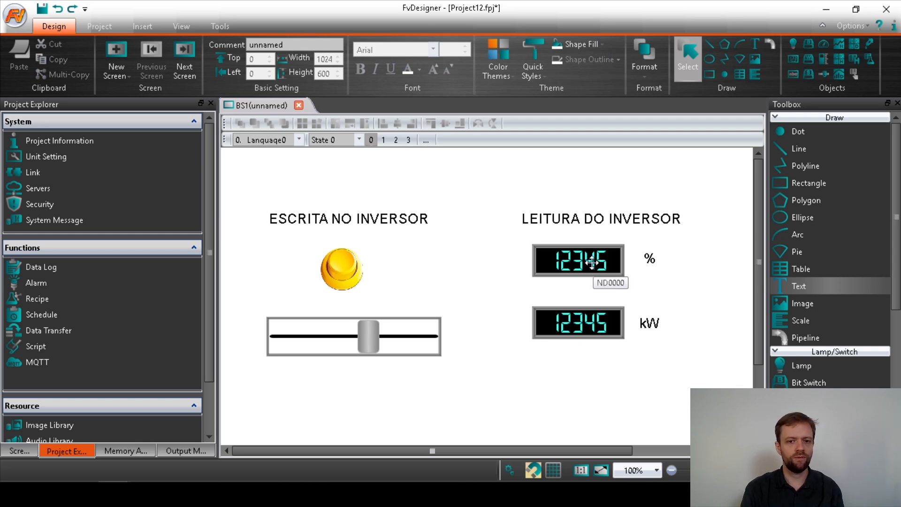
scroll(506, 364, down, 2)
scroll(504, 364, up, 2)
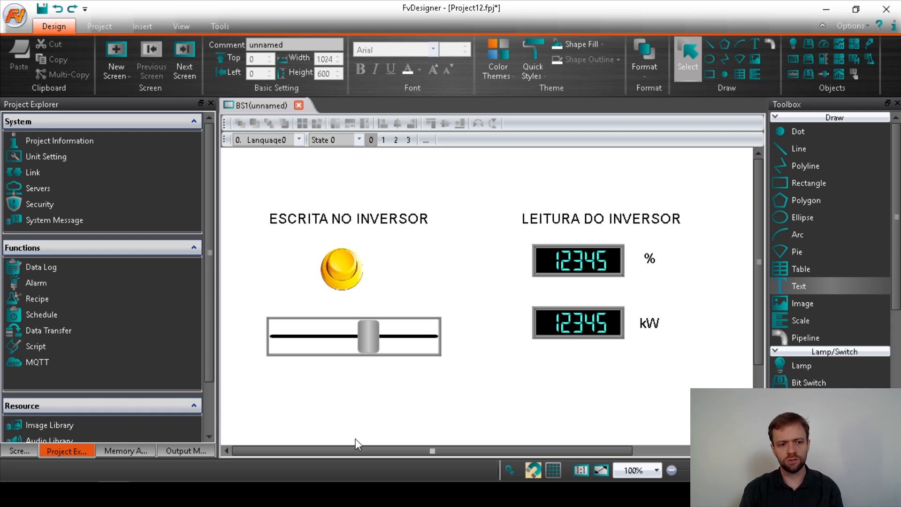
click(22, 454)
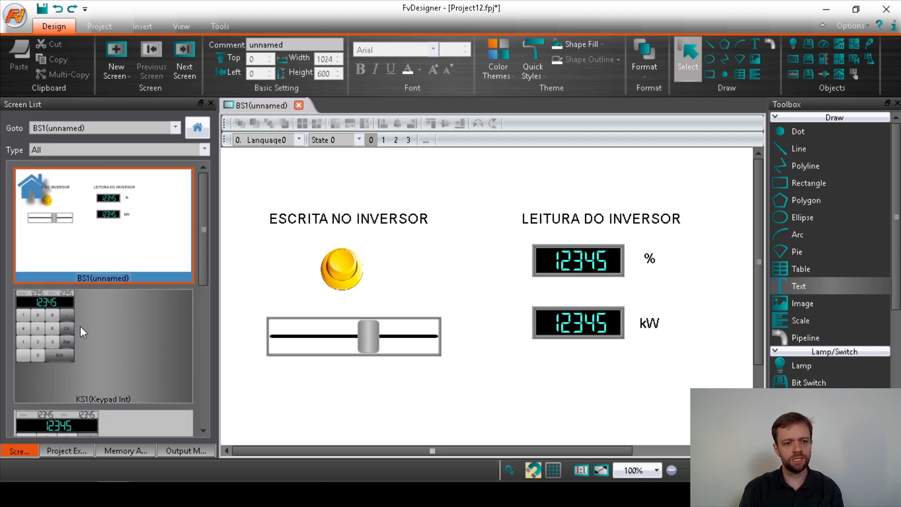
click(69, 449)
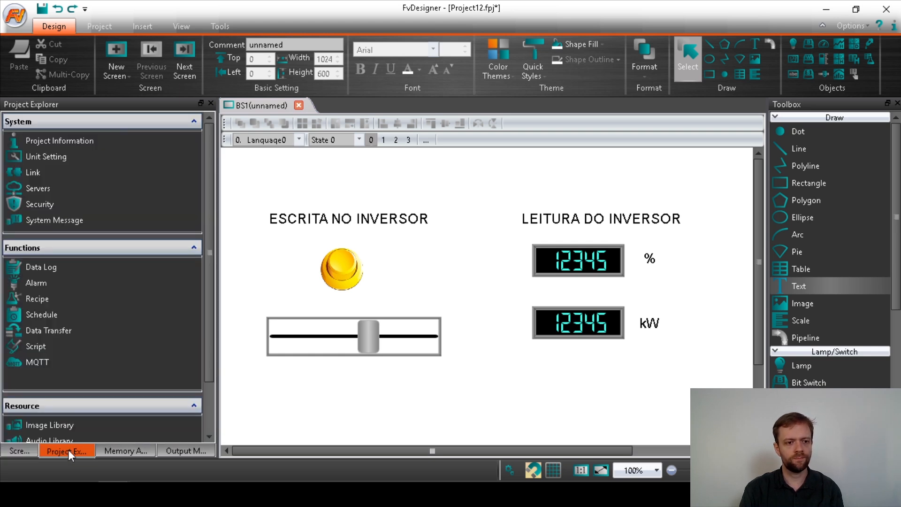
scroll(74, 348, down, 2)
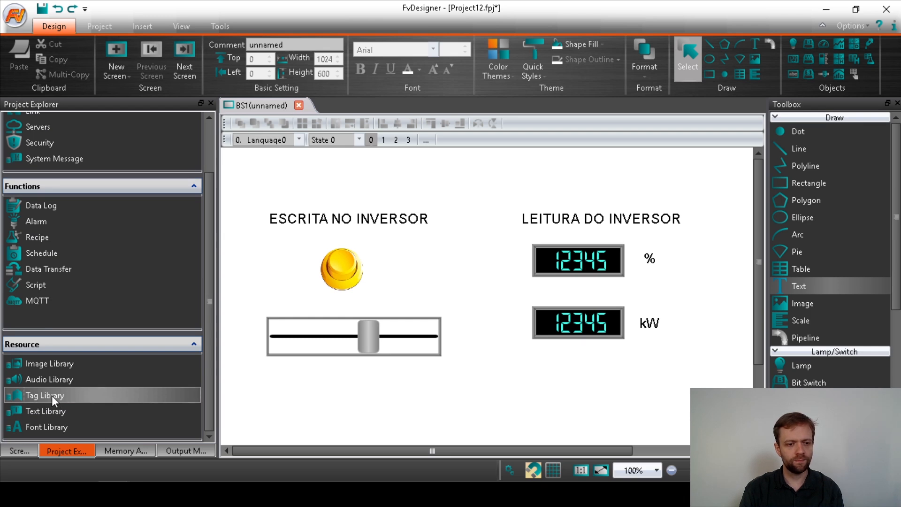
In the Tag Library, add a tag named LIGA with data type Bit.
double_click(51, 395)
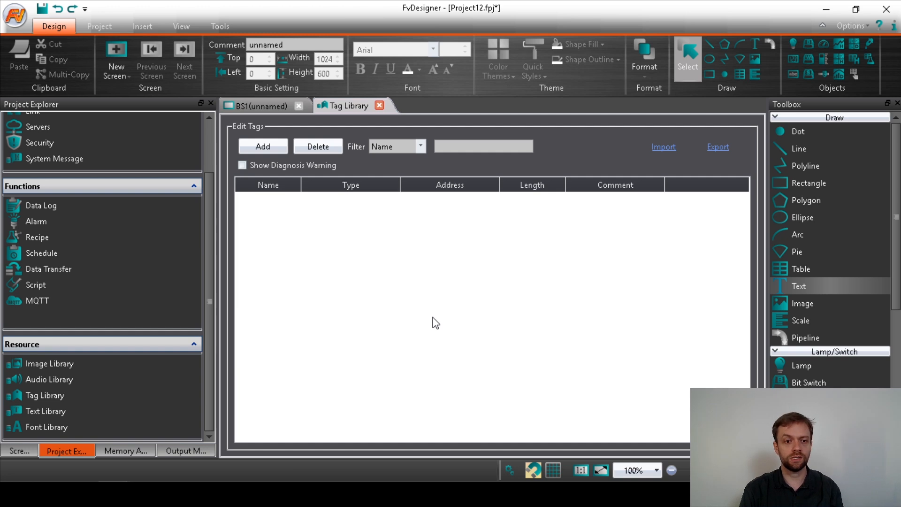
click(258, 149)
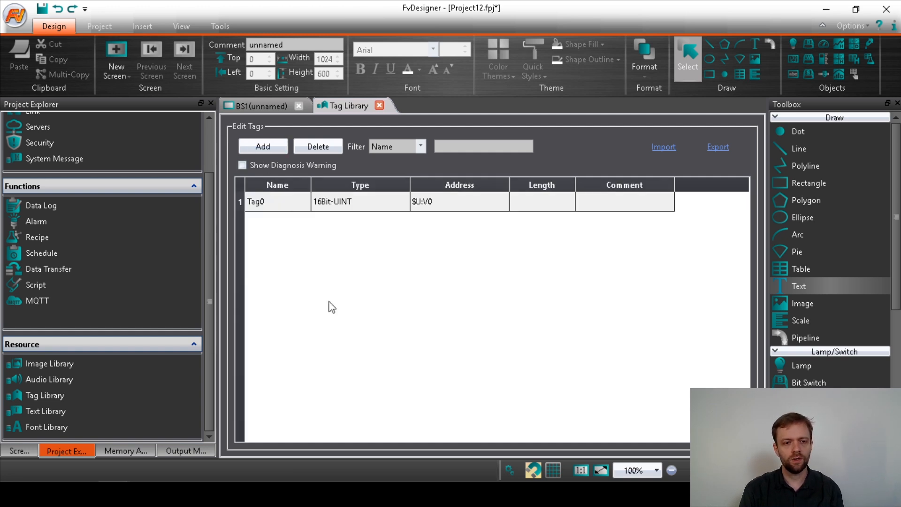
click(263, 201)
click(265, 202)
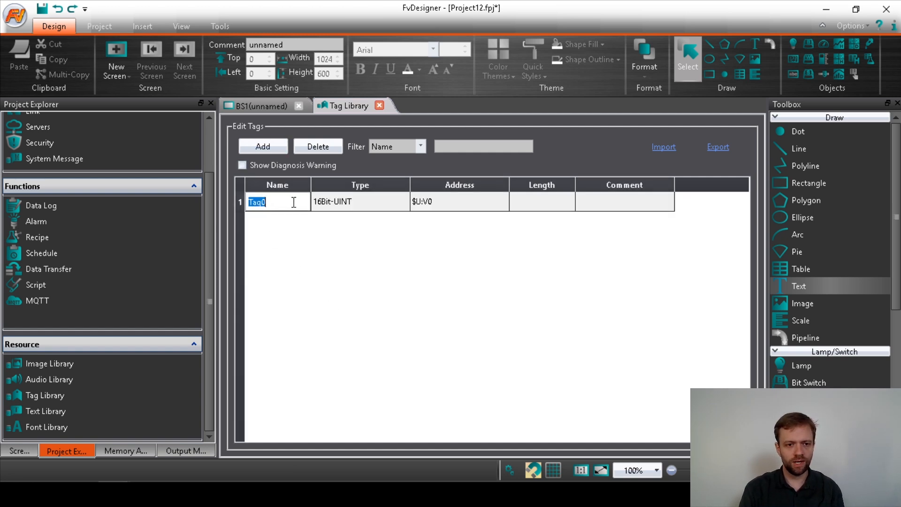
text(LIGA)
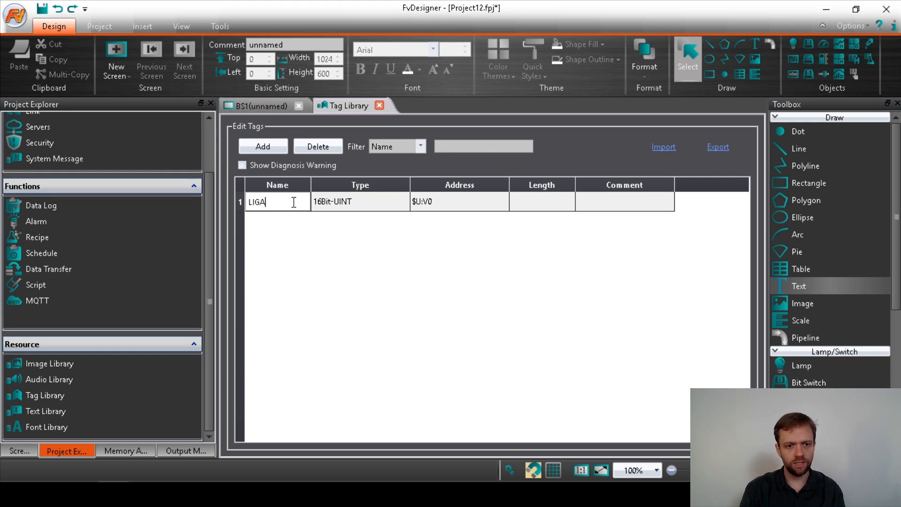
click(328, 200)
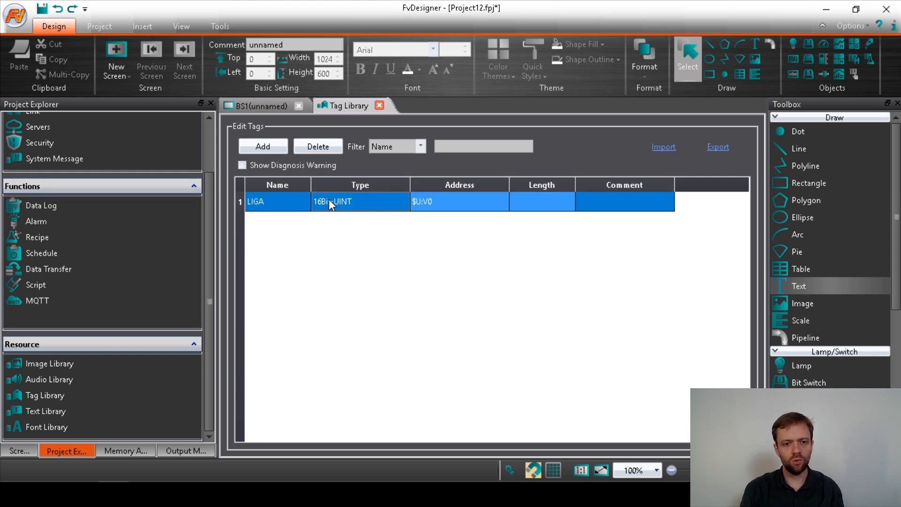
click(328, 199)
click(403, 201)
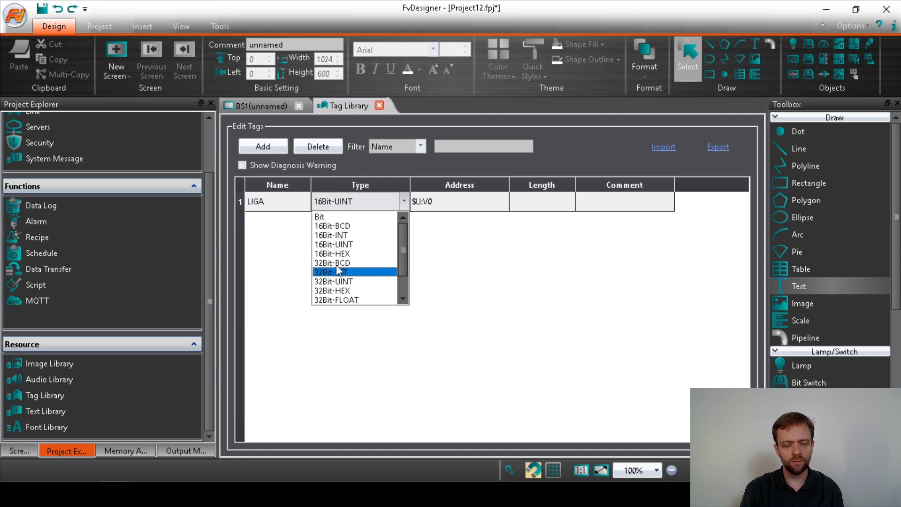
click(321, 216)
click(331, 240)
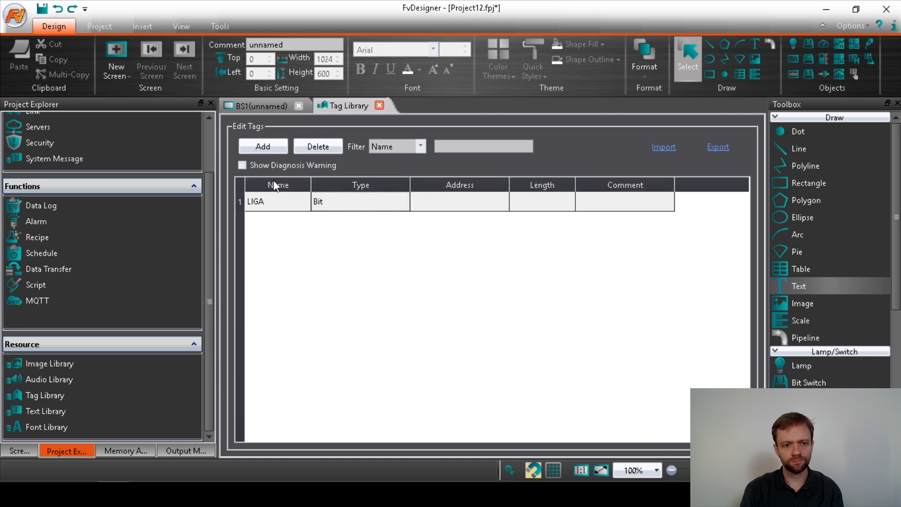
Add a tag named SP_FREQ with data type 16Bit-INT.
click(260, 152)
double_click(266, 224)
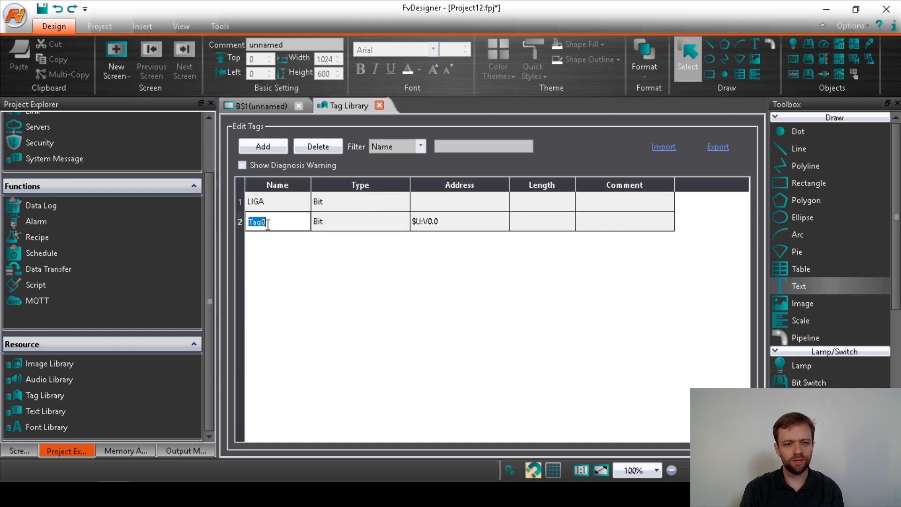
text(SP_FREQ)
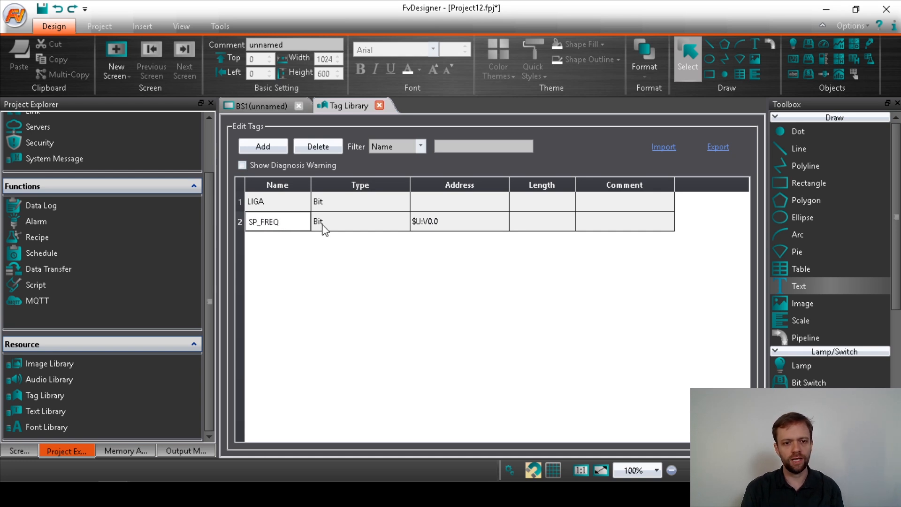
click(323, 225)
click(323, 224)
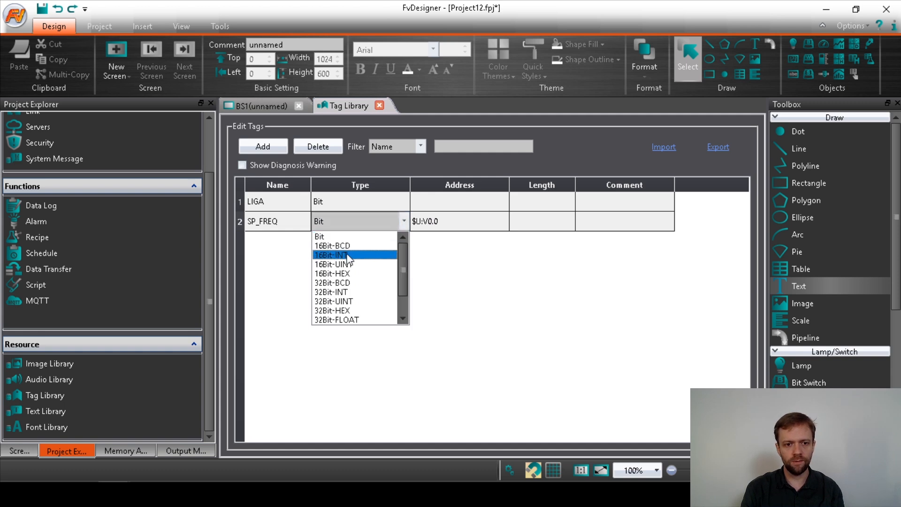
click(348, 256)
Add the 16Bit-INT tags TORQUE and POTENCIA.
click(261, 146)
click(259, 241)
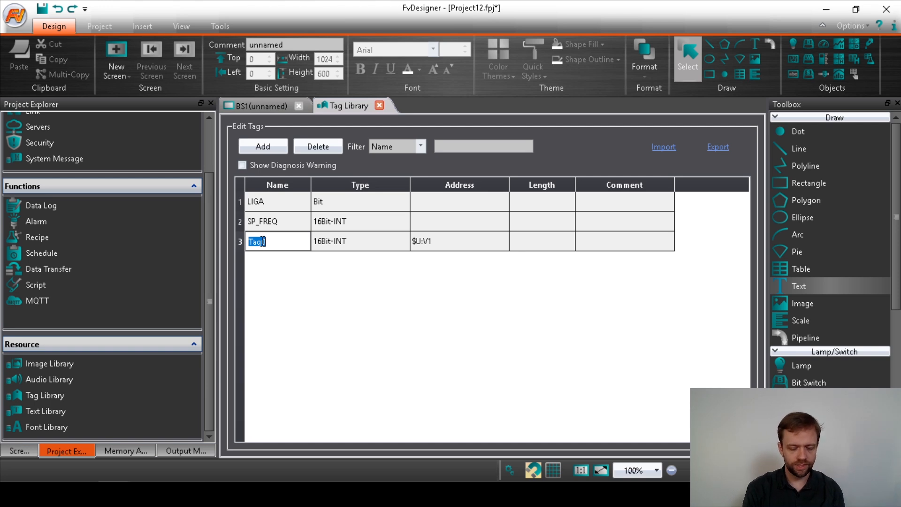
text(TORQ)
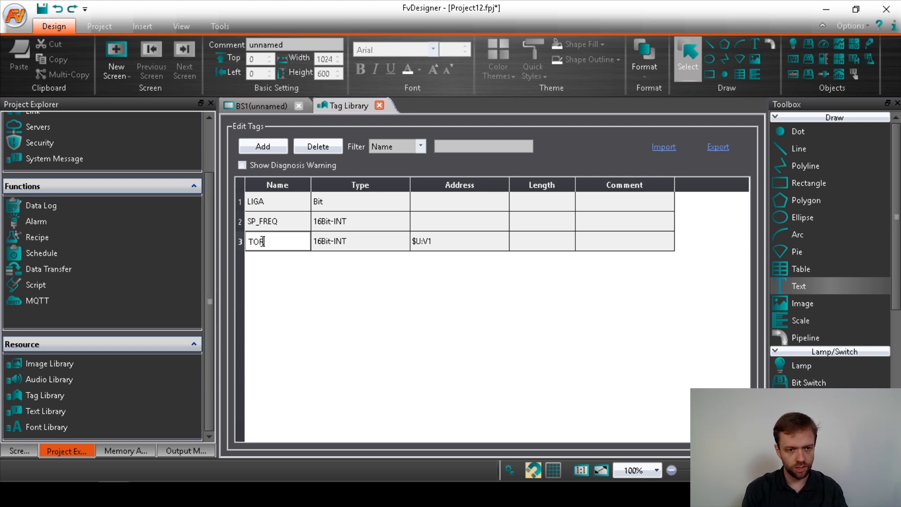
text(UE)
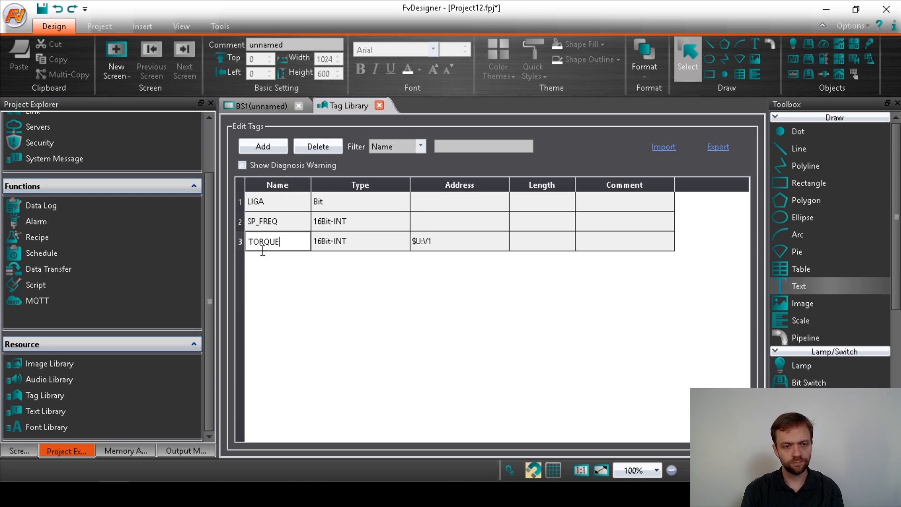
click(305, 321)
click(266, 148)
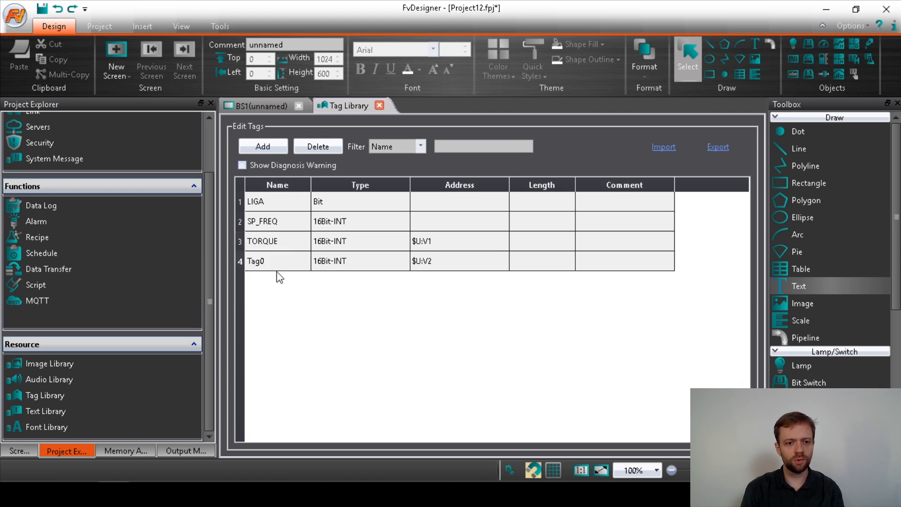
click(262, 262)
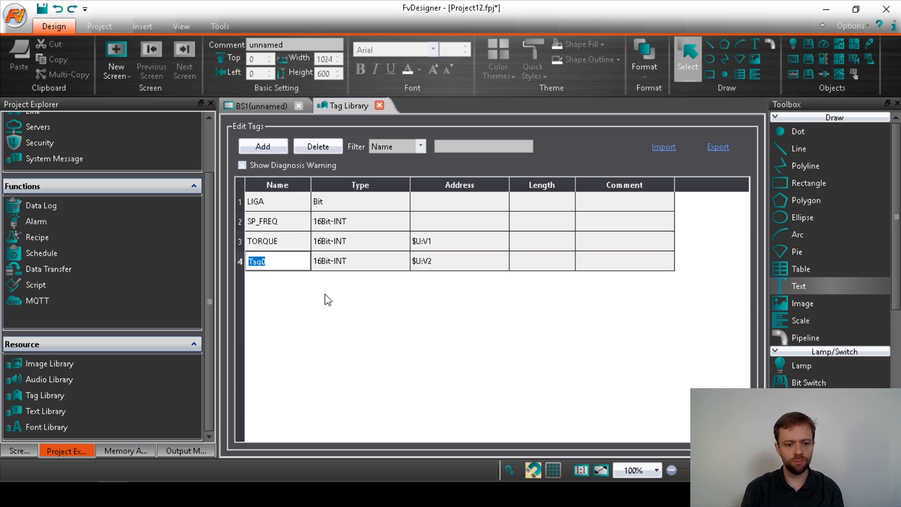
text(POTENCIA)
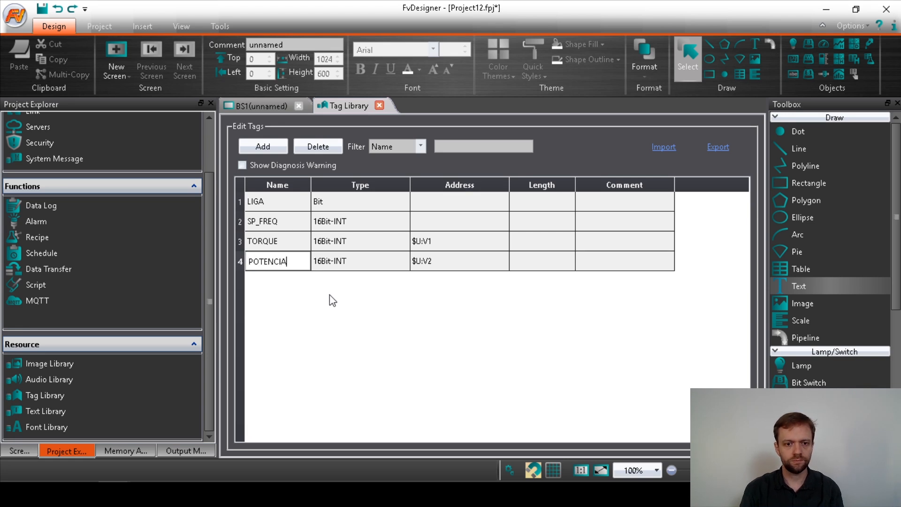
key(Return)
click(335, 244)
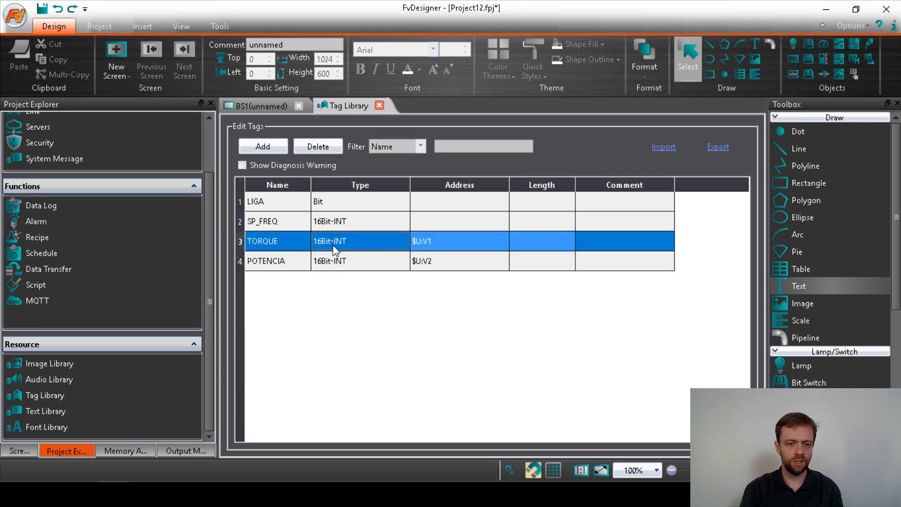
click(340, 263)
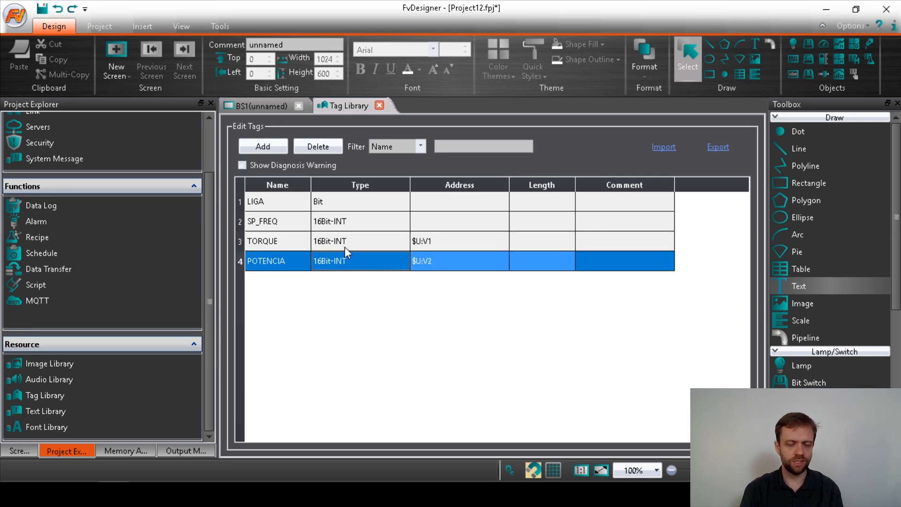
click(380, 339)
click(432, 204)
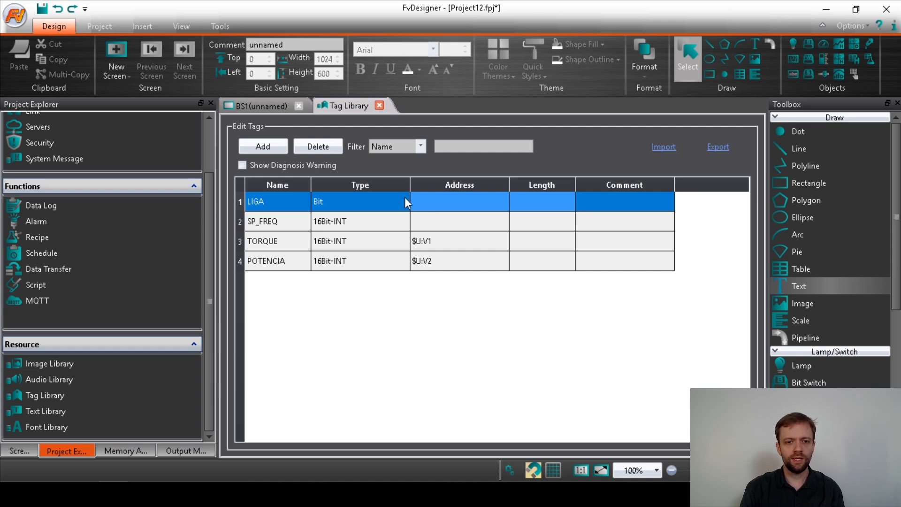
Set LIGA's address to device 0, type 0x, address 1 (@0:0x1).
click(431, 205)
click(443, 201)
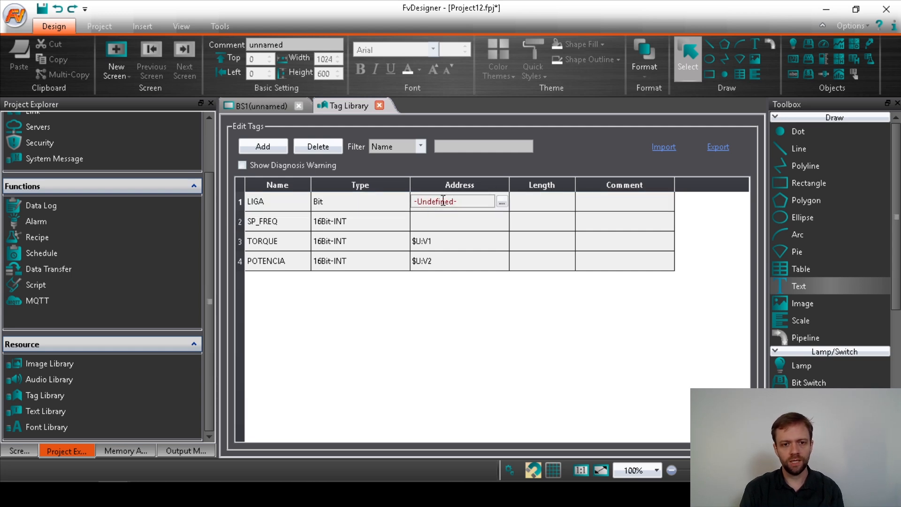
click(502, 202)
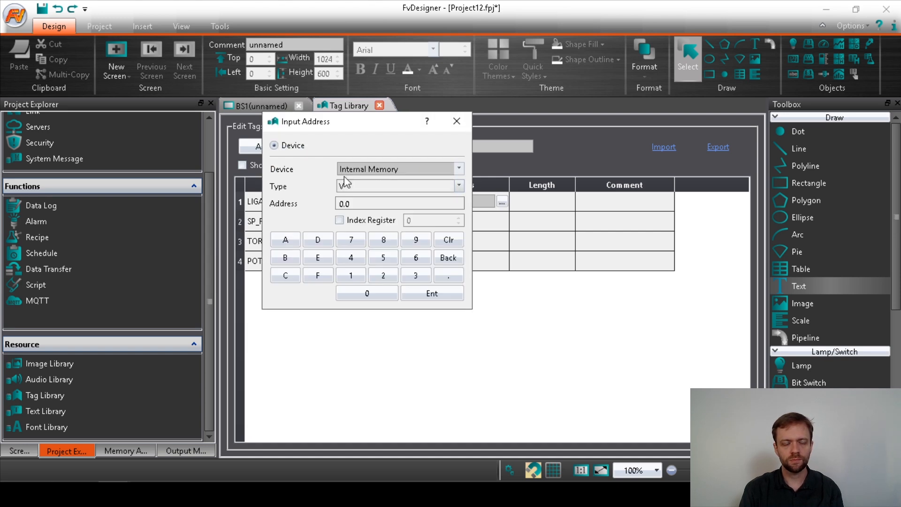
click(380, 170)
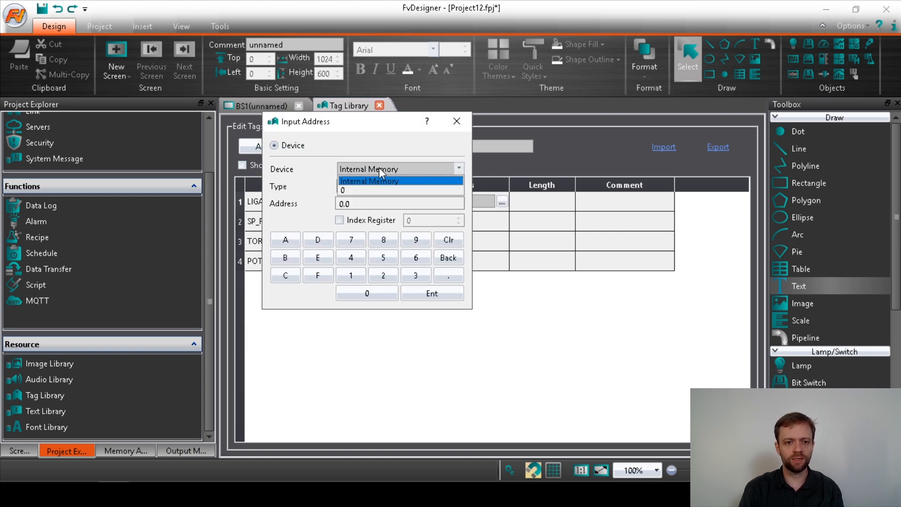
click(347, 190)
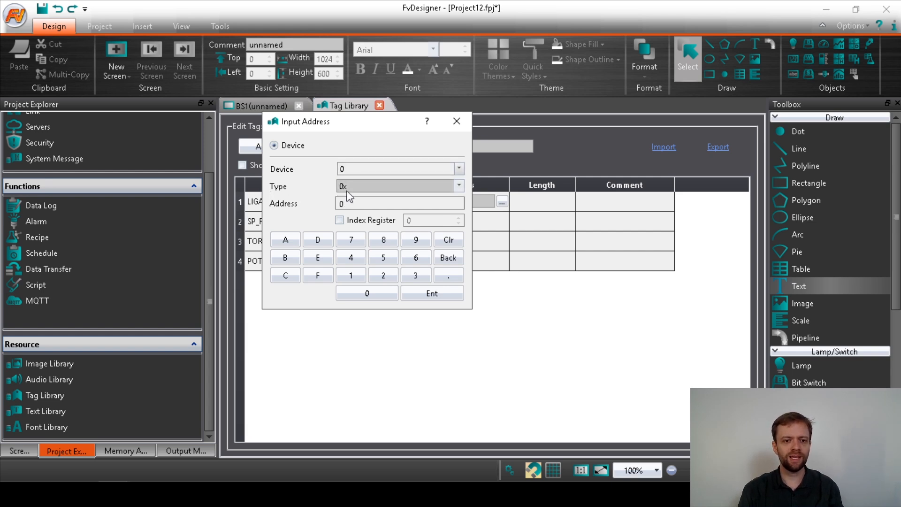
click(376, 188)
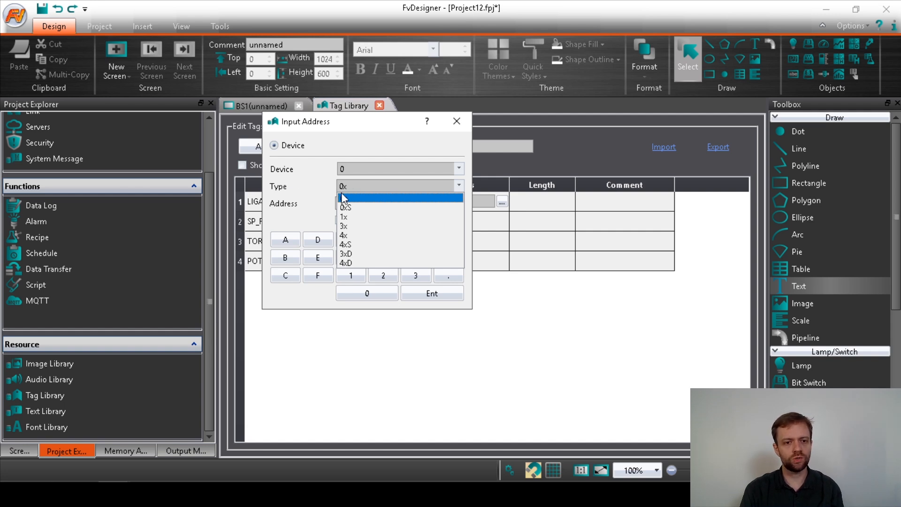
click(345, 197)
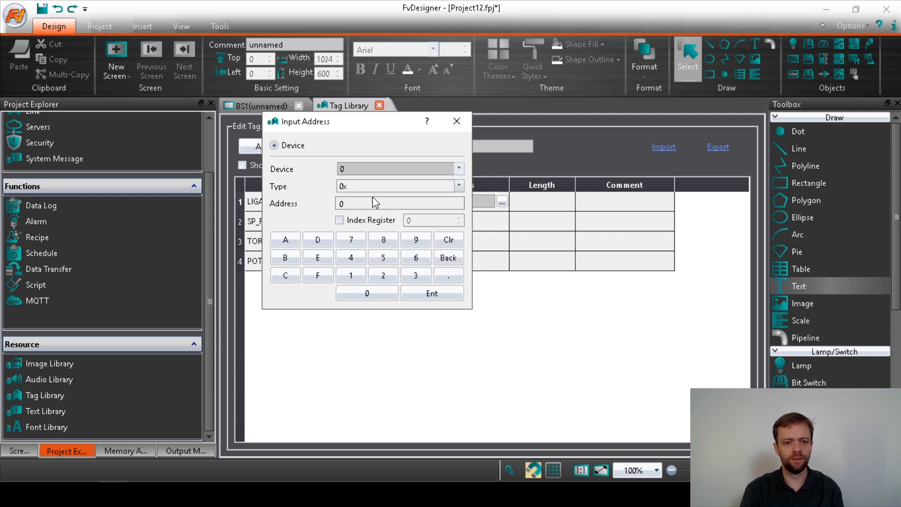
click(357, 203)
text(1)
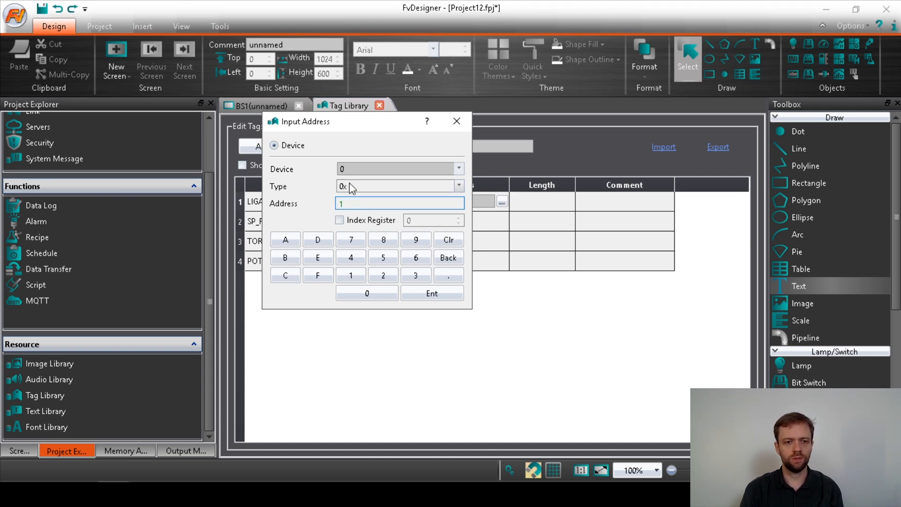
click(434, 296)
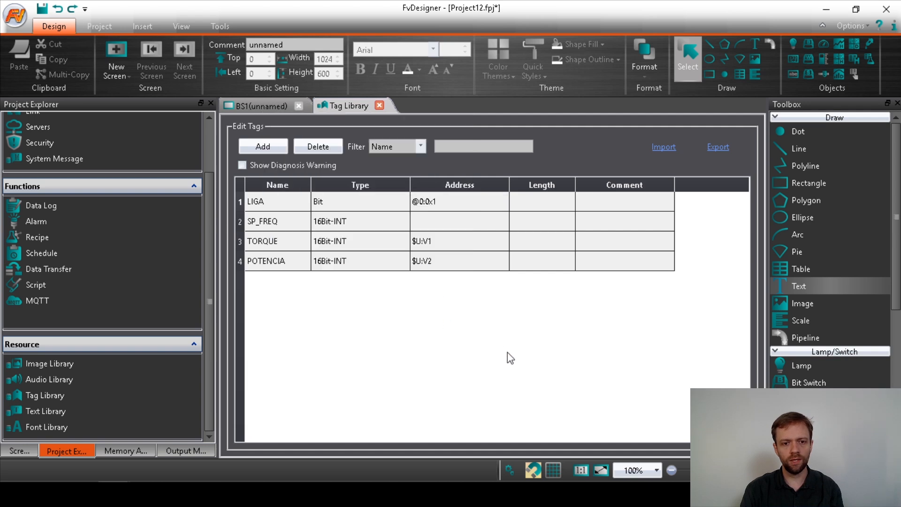
click(261, 224)
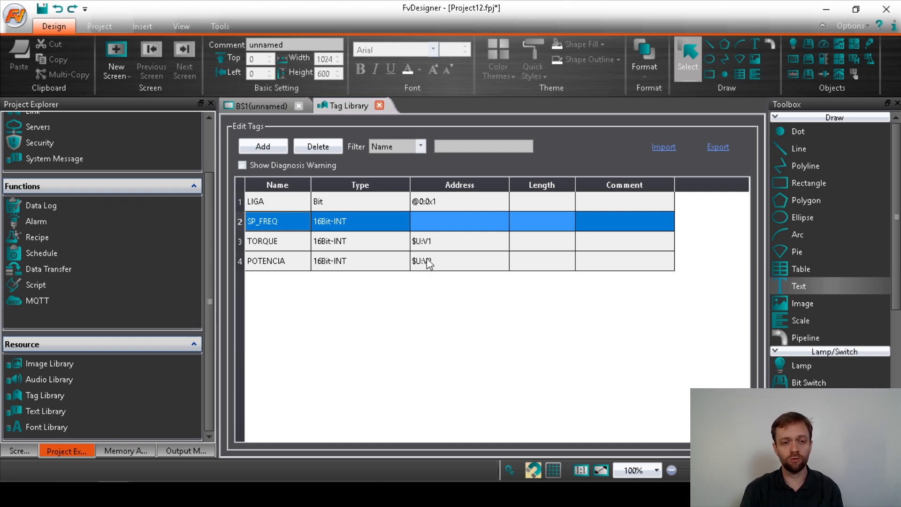
Set SP_FREQ's address to device 0, type 4x, address 1 (@0:4x1).
click(439, 224)
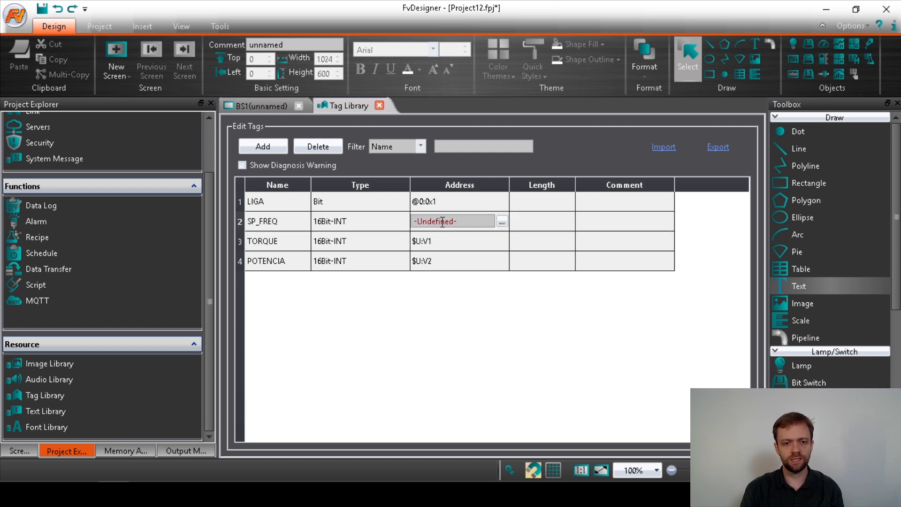
click(501, 221)
click(407, 189)
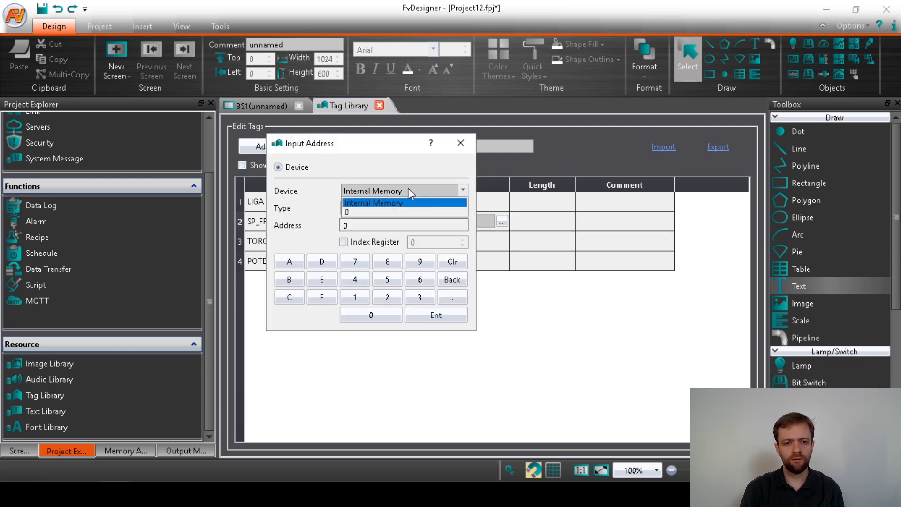
click(350, 210)
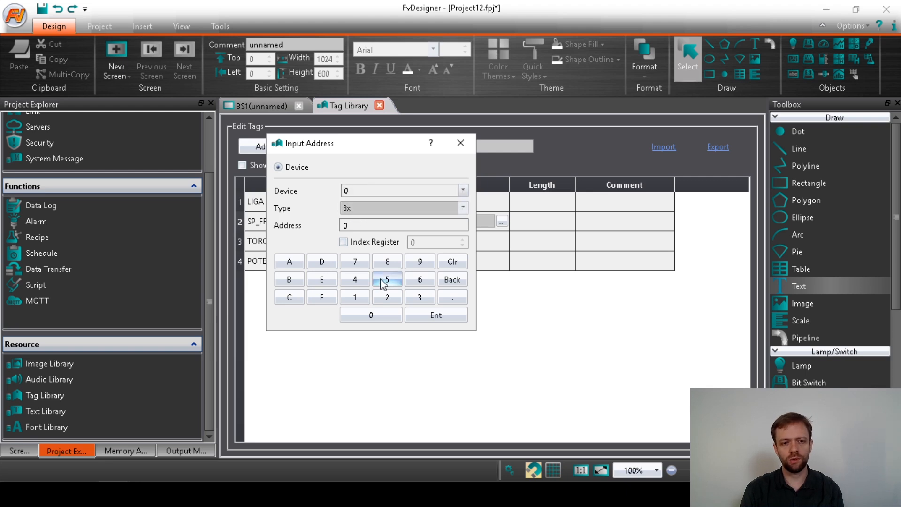
click(370, 209)
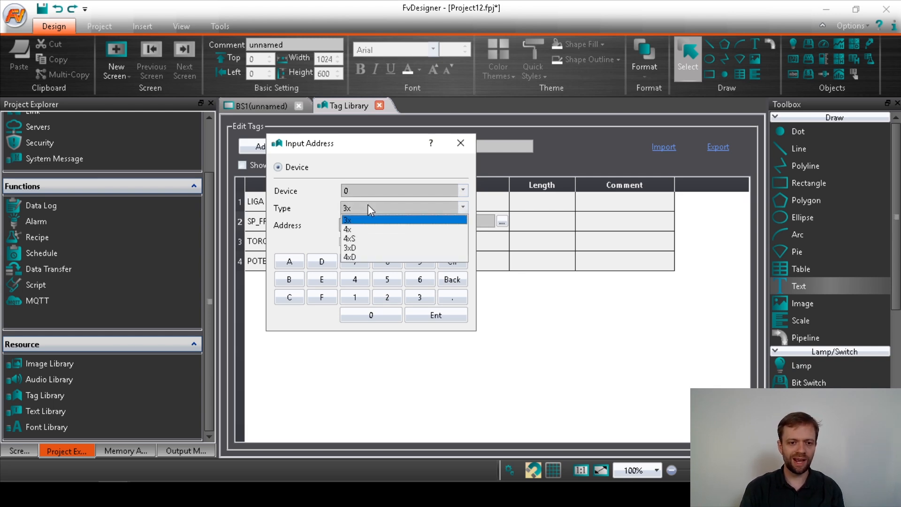
click(349, 229)
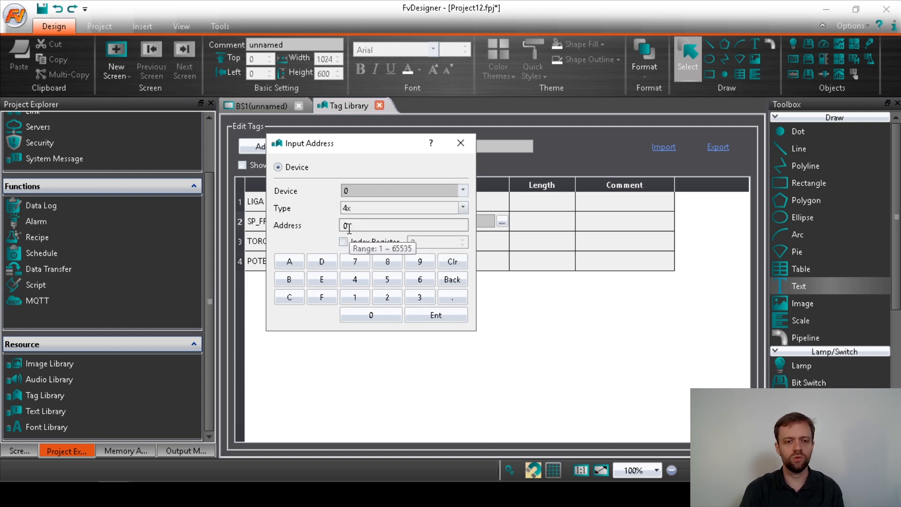
click(348, 227)
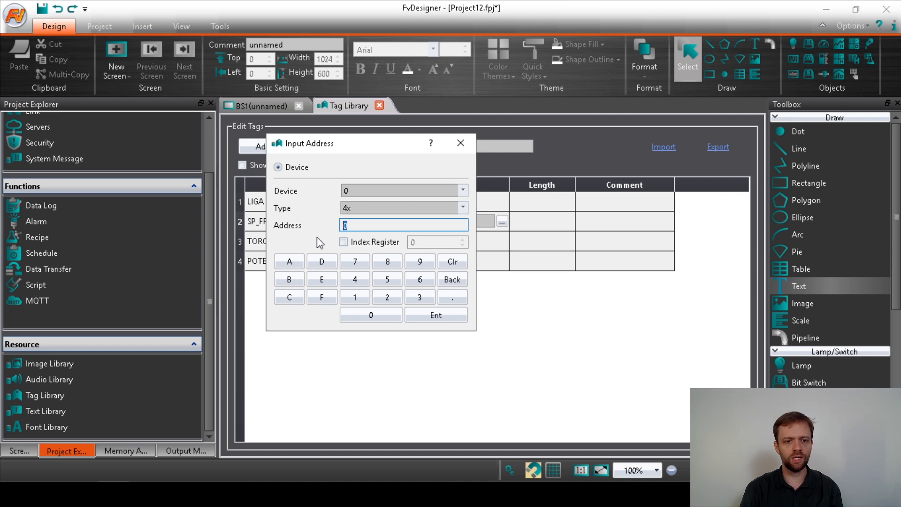
text(1)
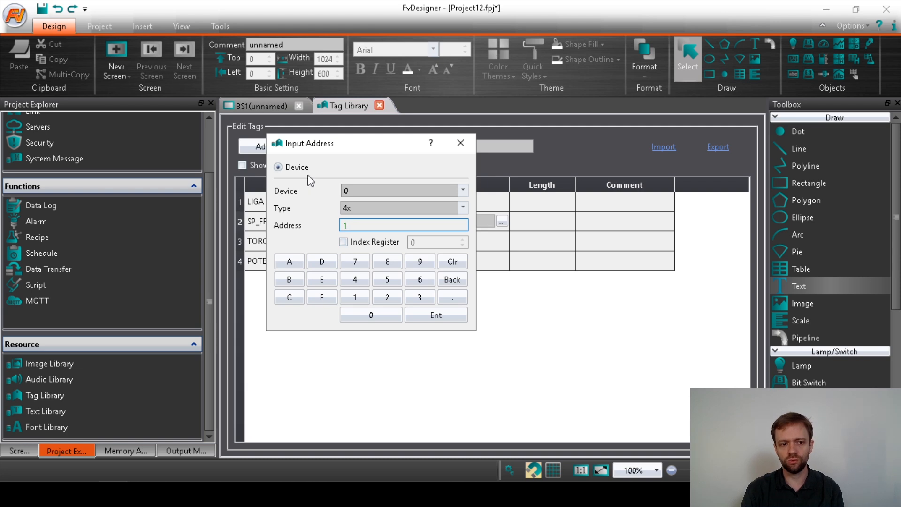
click(429, 314)
Select the TORQUE tag row and begin editing its Address cell.
click(458, 248)
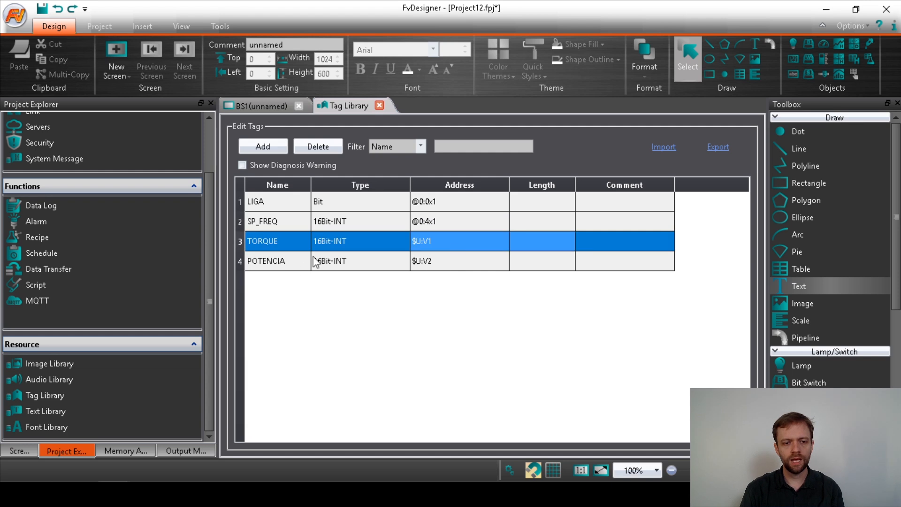
click(299, 266)
click(282, 242)
click(279, 260)
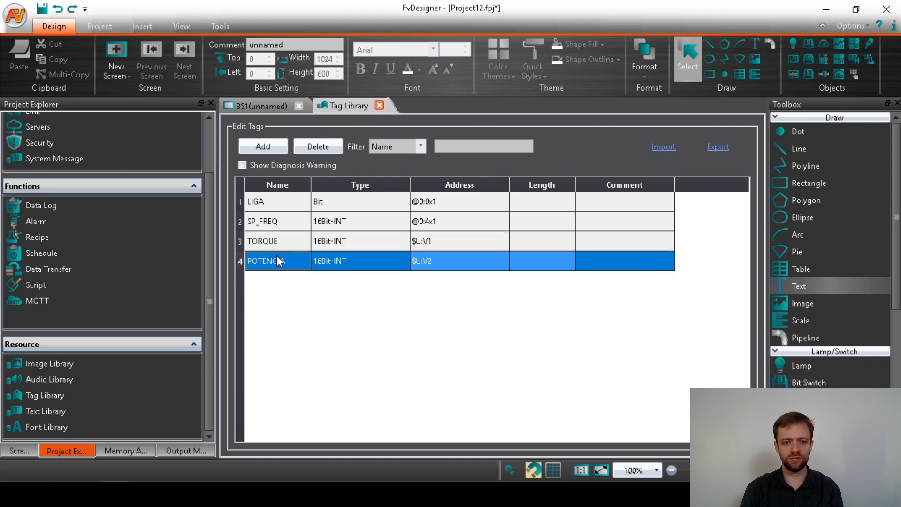
click(366, 300)
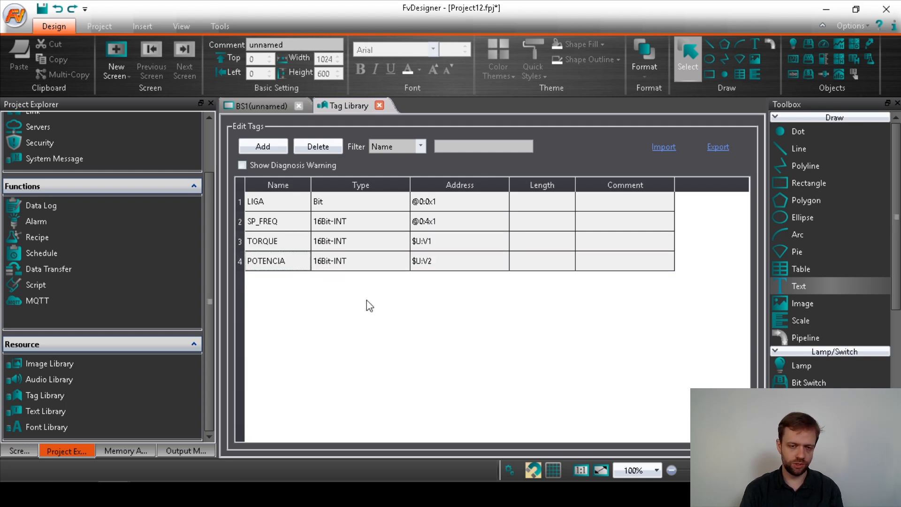
click(423, 244)
click(423, 244)
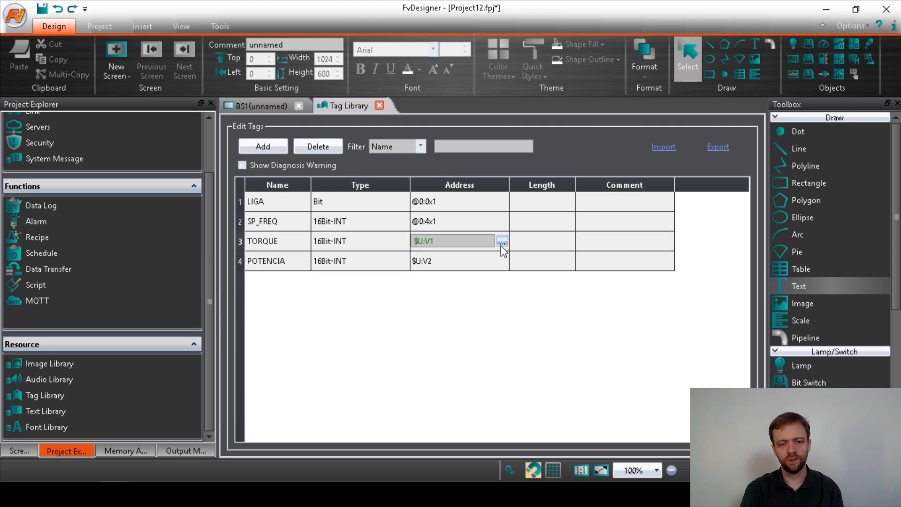
Set TORQUE's address to device 0, type 3x, address 1 (@0:3x1).
click(501, 241)
click(378, 217)
click(353, 232)
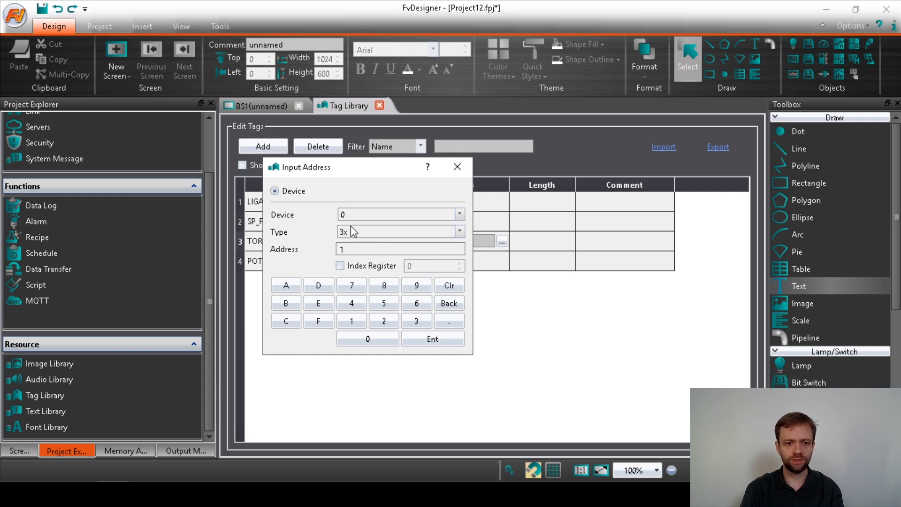
click(361, 249)
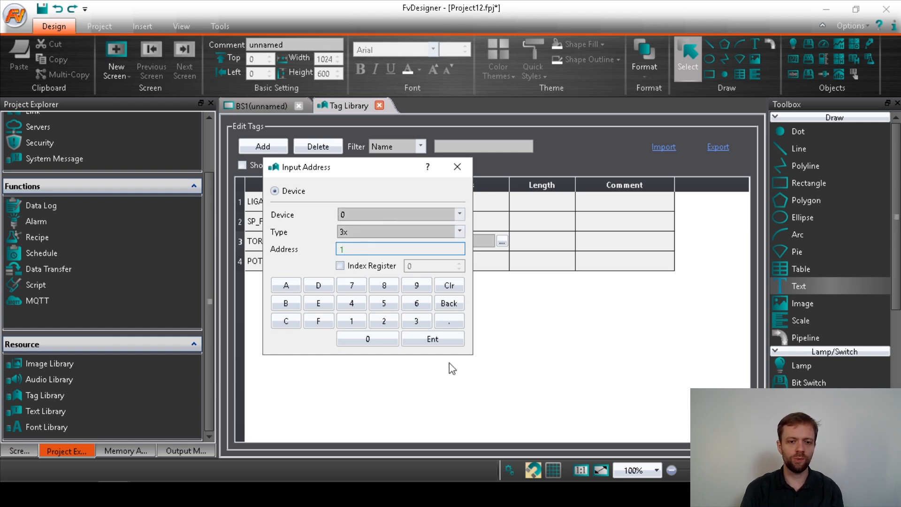
click(427, 342)
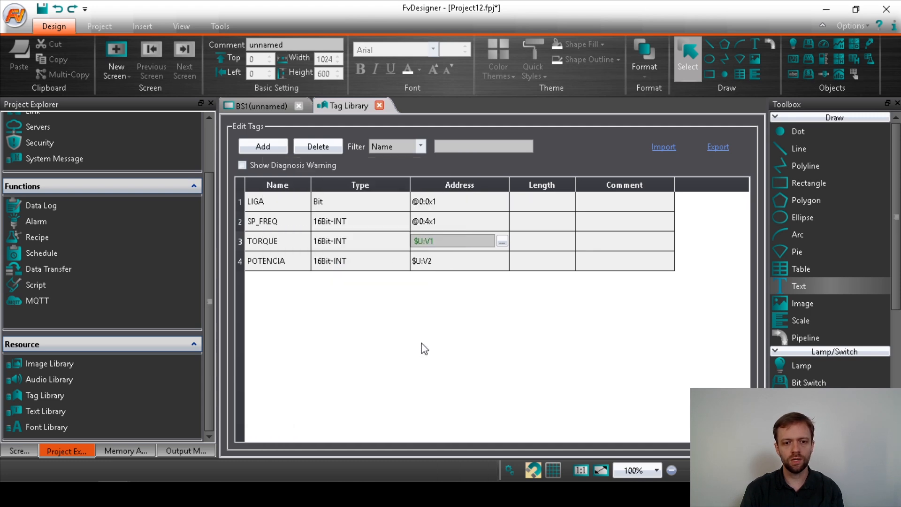
Set POTENCIA's address to @0:3x2, then switch to the teste_gateway MasterTool project.
click(452, 269)
click(477, 261)
key(Return)
click(439, 266)
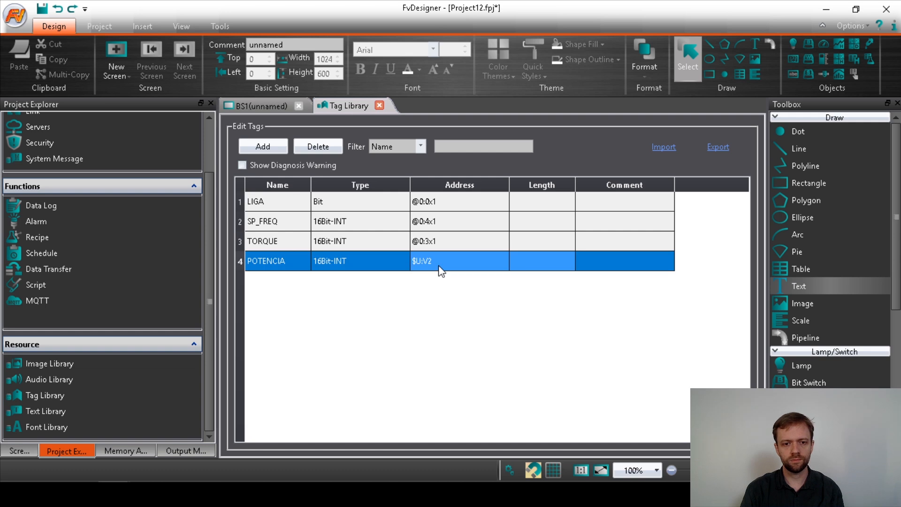
click(472, 261)
click(502, 262)
click(385, 232)
click(357, 253)
click(357, 252)
click(353, 250)
double_click(346, 266)
click(420, 363)
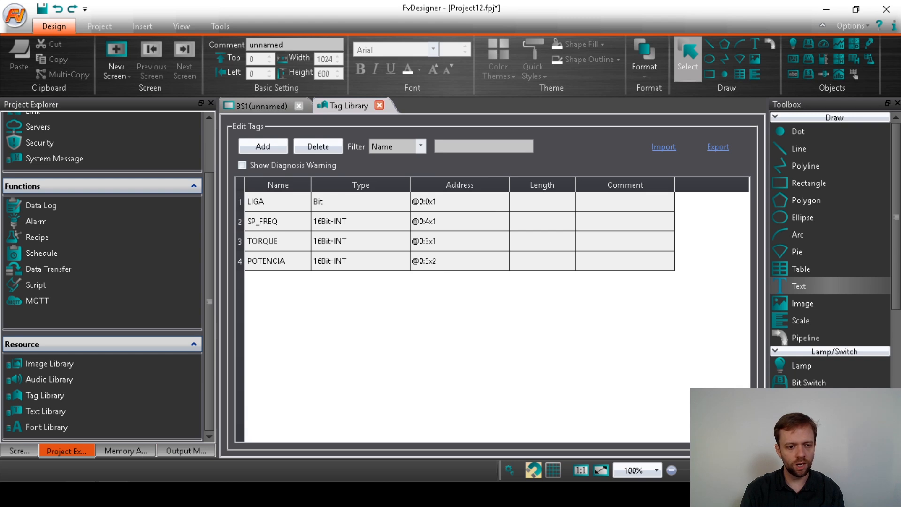
click(82, 493)
click(100, 444)
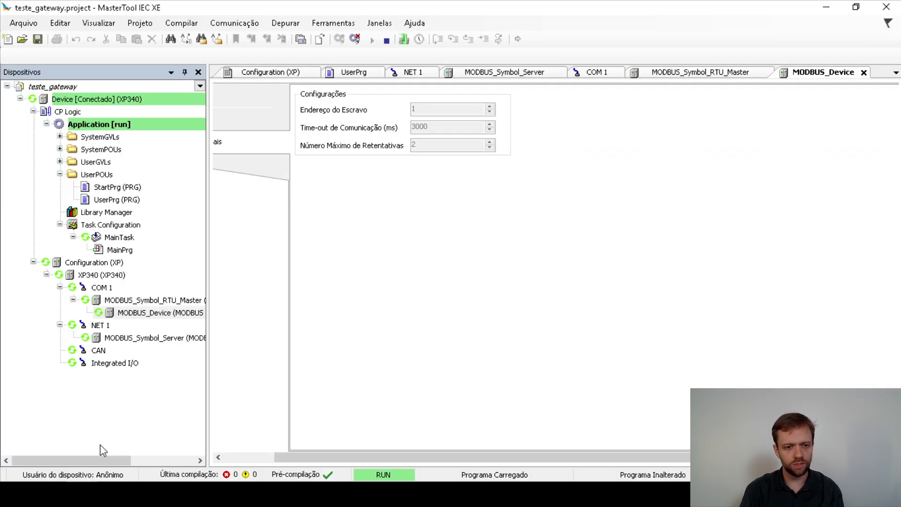
Open the MODBUS_Symbol_Server mapping table, then Alt+Tab back to FvDesigner.
double_click(120, 338)
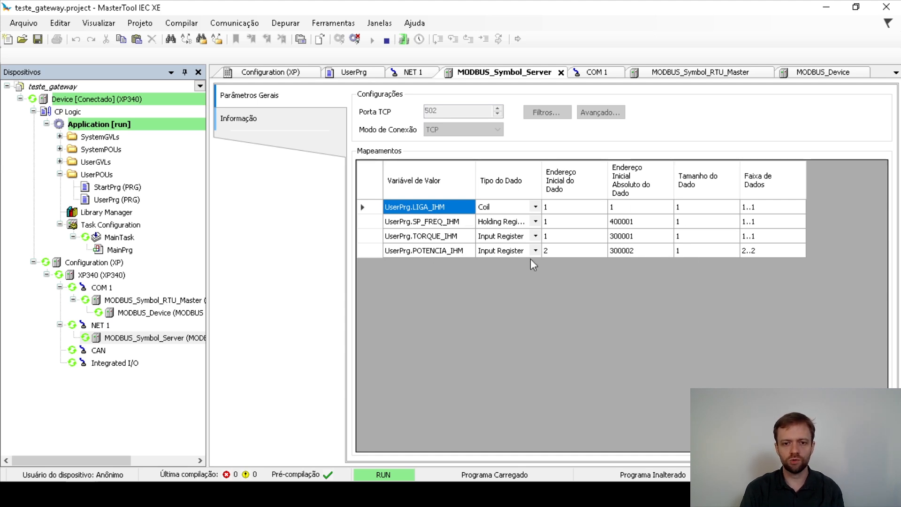
key(alt+Tab)
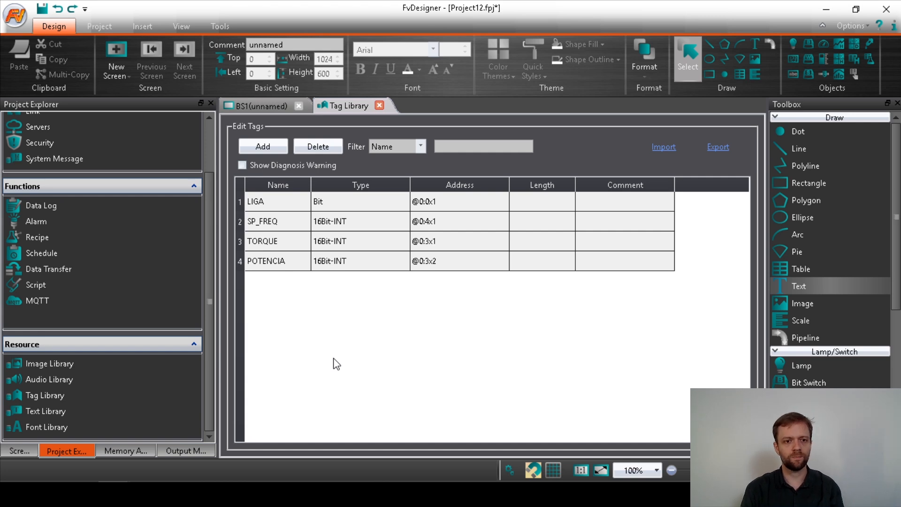
Open screen BS1 and bring up the yellow button's properties.
click(22, 452)
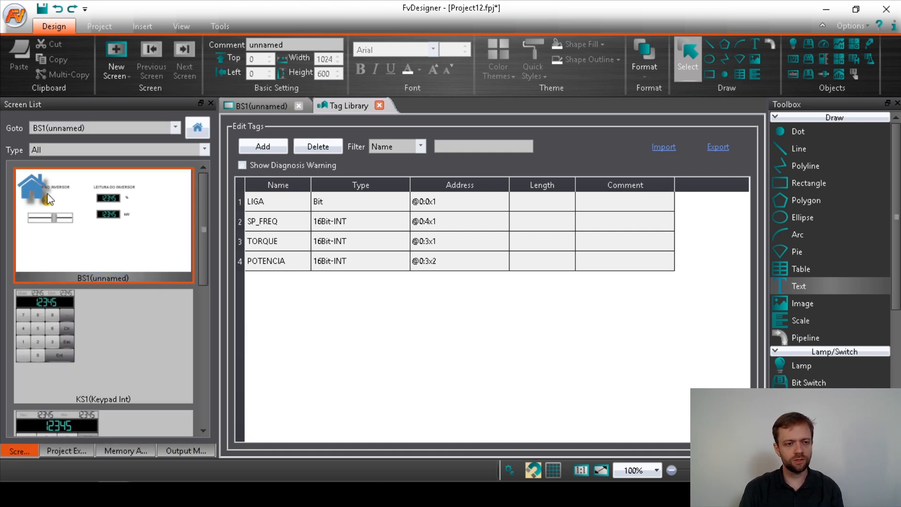
double_click(48, 199)
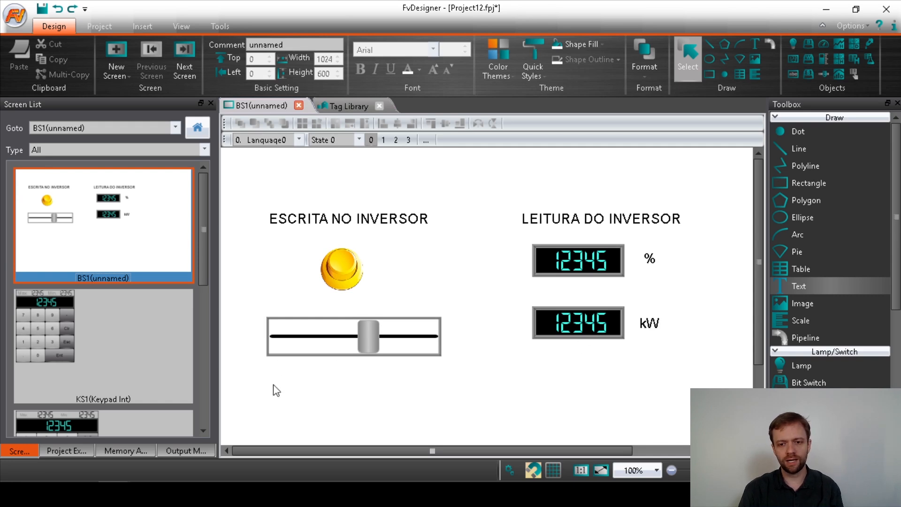
click(323, 284)
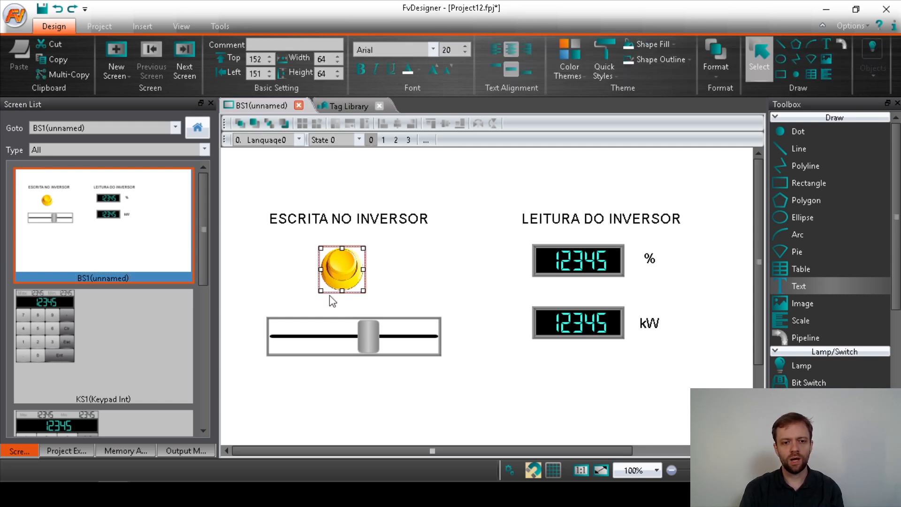
double_click(339, 273)
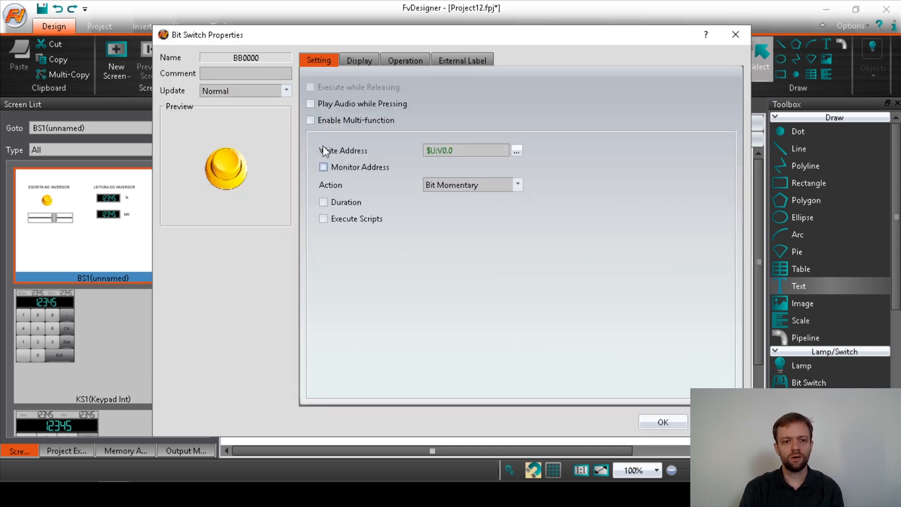
Set the button's write address to tag LIGA with the Bit Invert action.
click(517, 150)
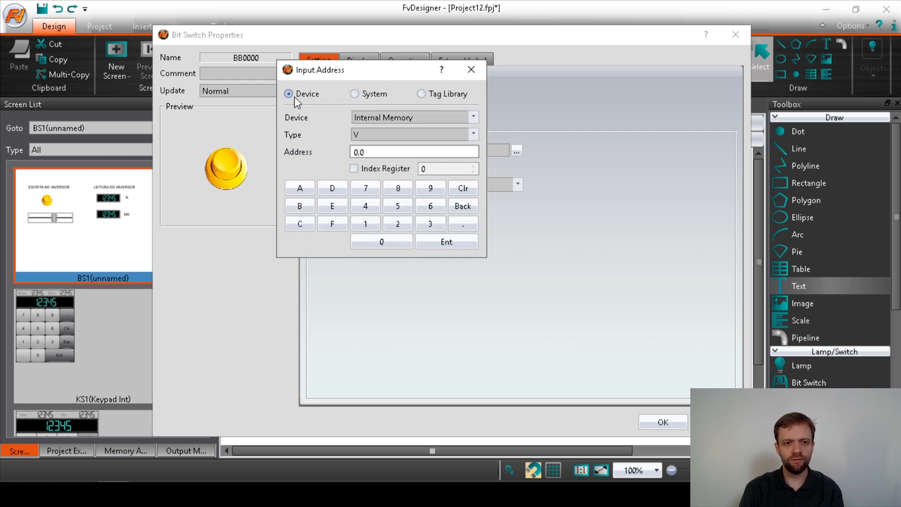
click(422, 94)
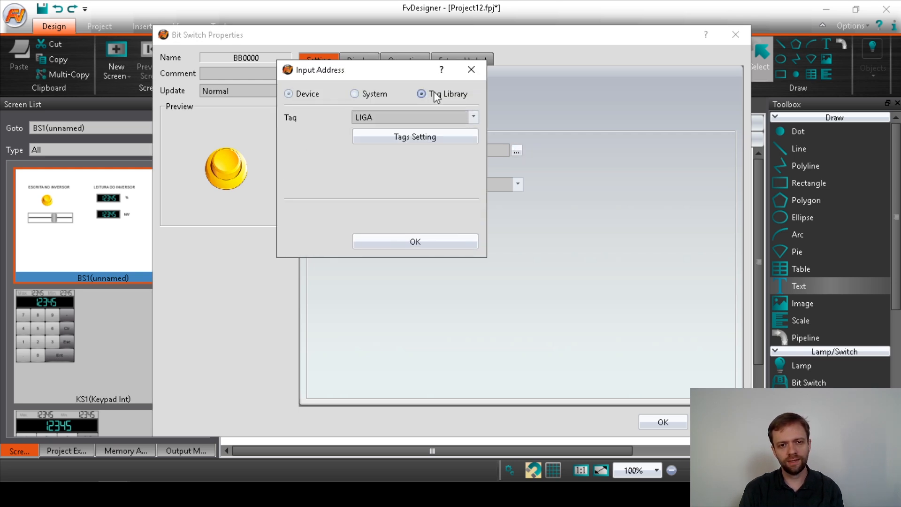
click(373, 117)
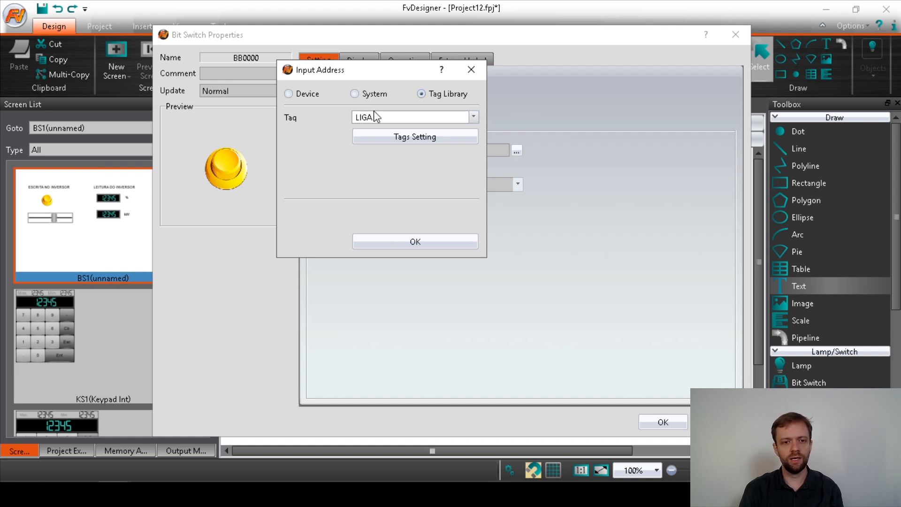
click(475, 117)
click(475, 118)
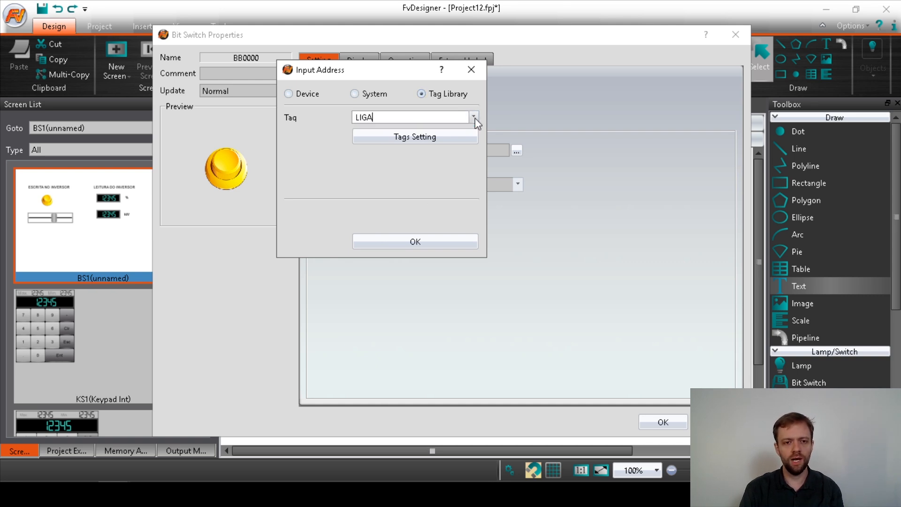
click(395, 243)
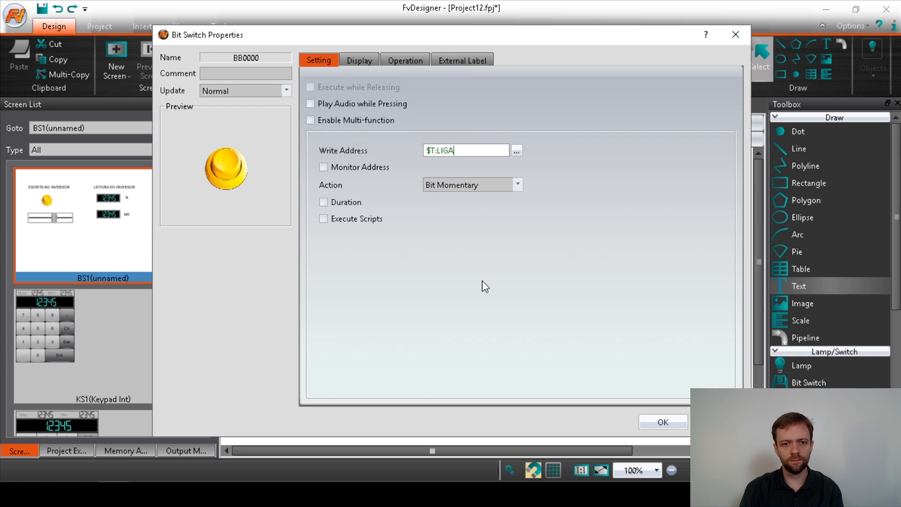
click(437, 184)
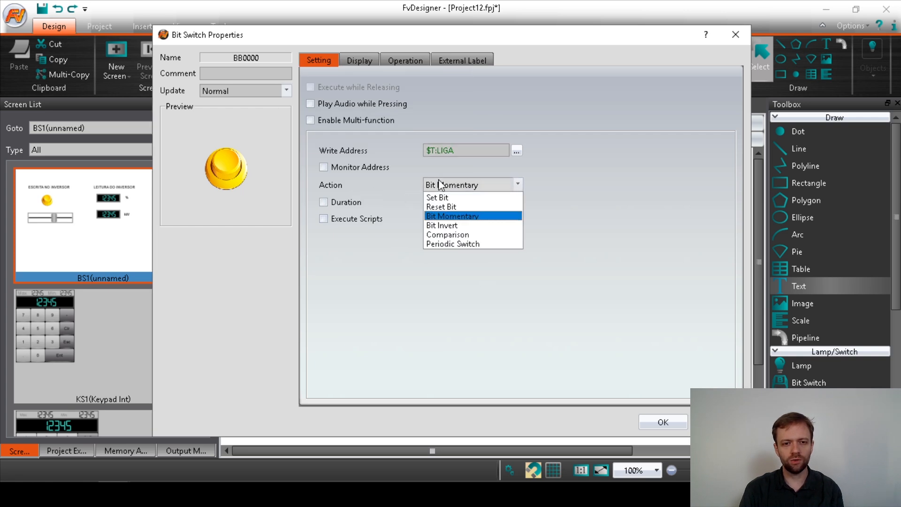
click(475, 226)
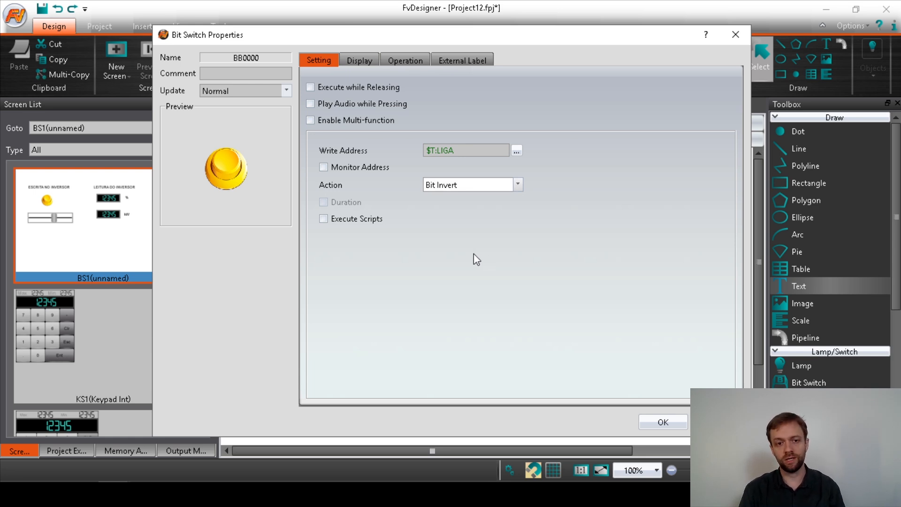
click(656, 422)
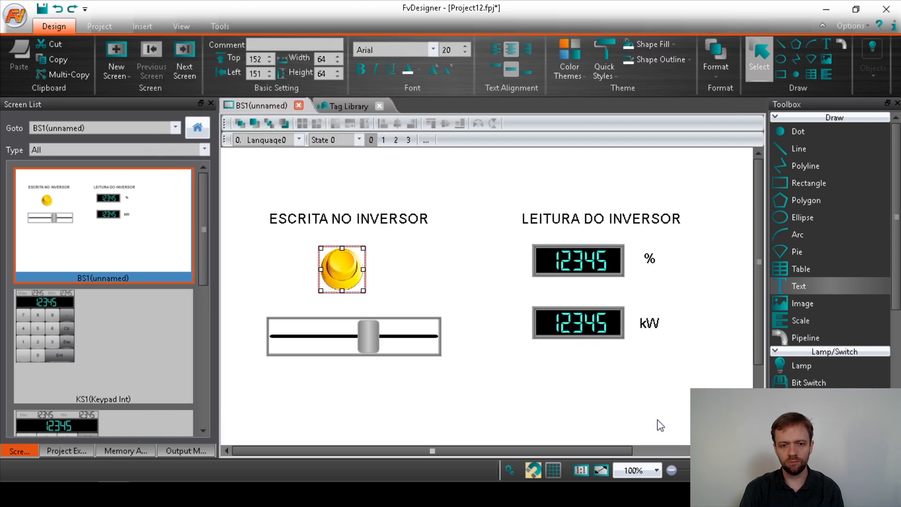
Set the slide switch SW0000's write address to the SP_FREQ tag and apply the settings.
click(333, 343)
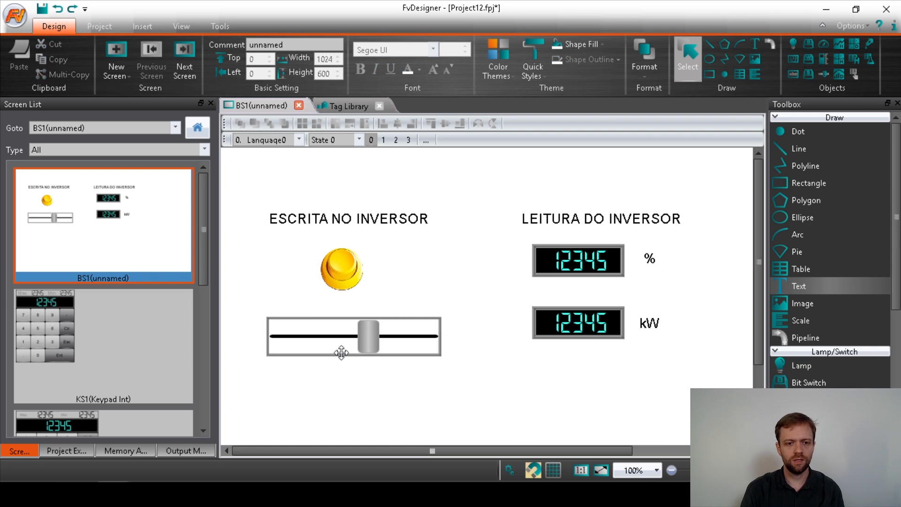
double_click(342, 337)
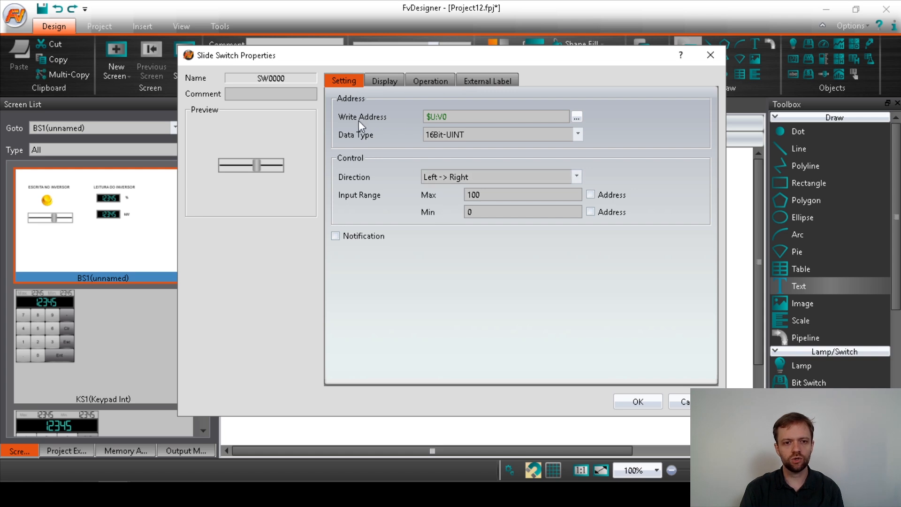
click(578, 116)
click(512, 62)
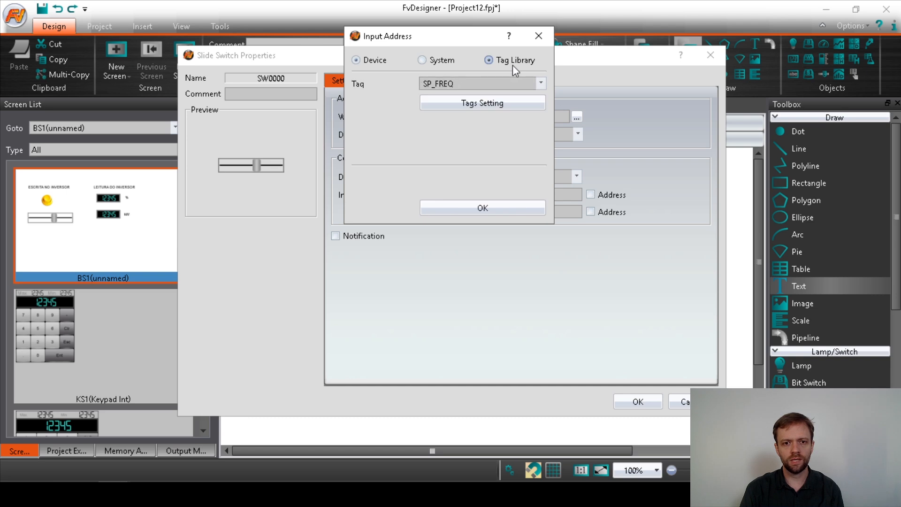
click(541, 84)
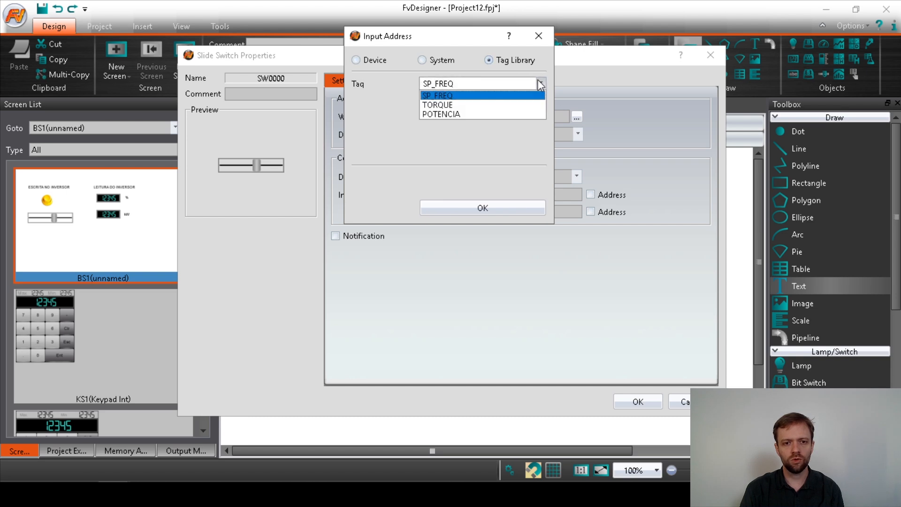
click(438, 97)
click(468, 209)
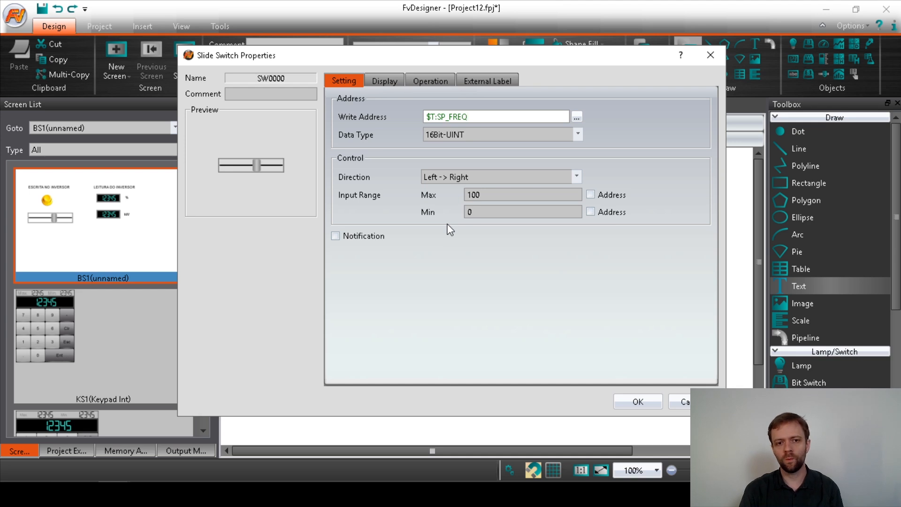
click(647, 402)
Select both numeric displays with their % and kW labels to arrange them, then deselect.
click(647, 401)
drag(684, 403, 486, 181)
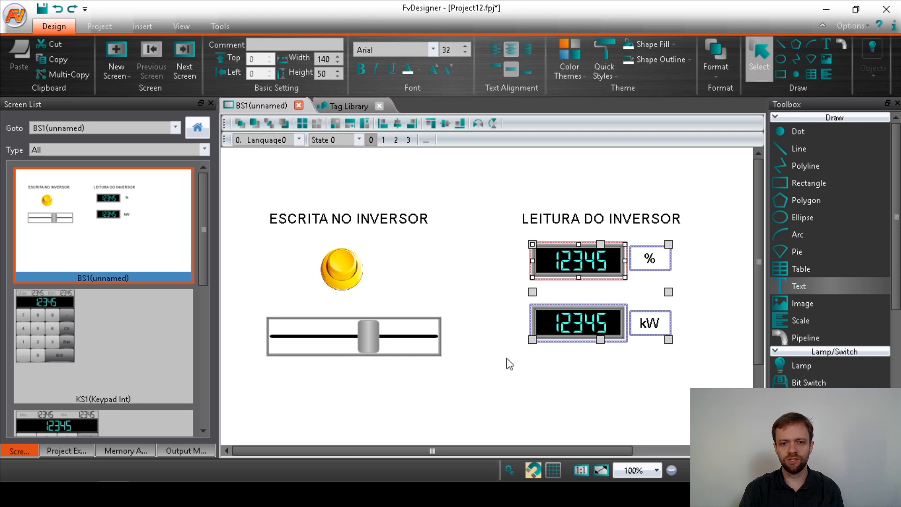
click(514, 397)
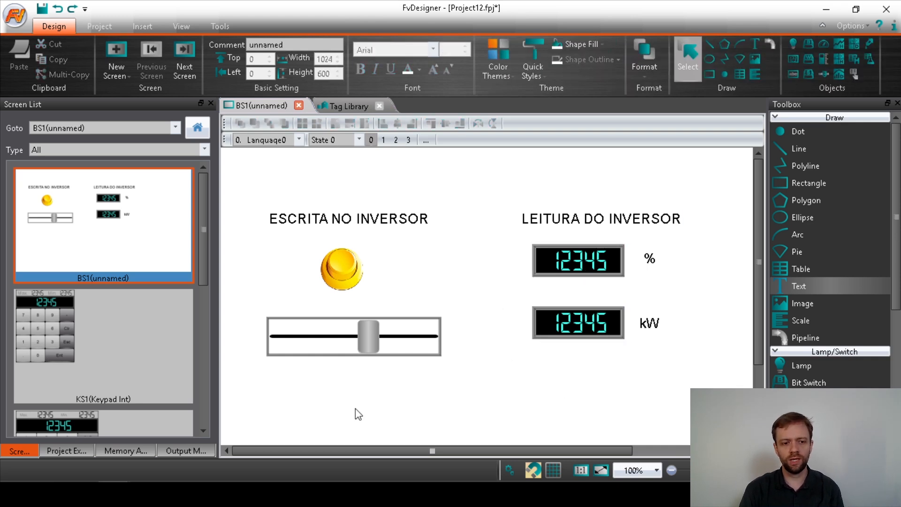
Switch to the Modbus PowerPoint slideshow and turn on the highlighter pen.
click(179, 493)
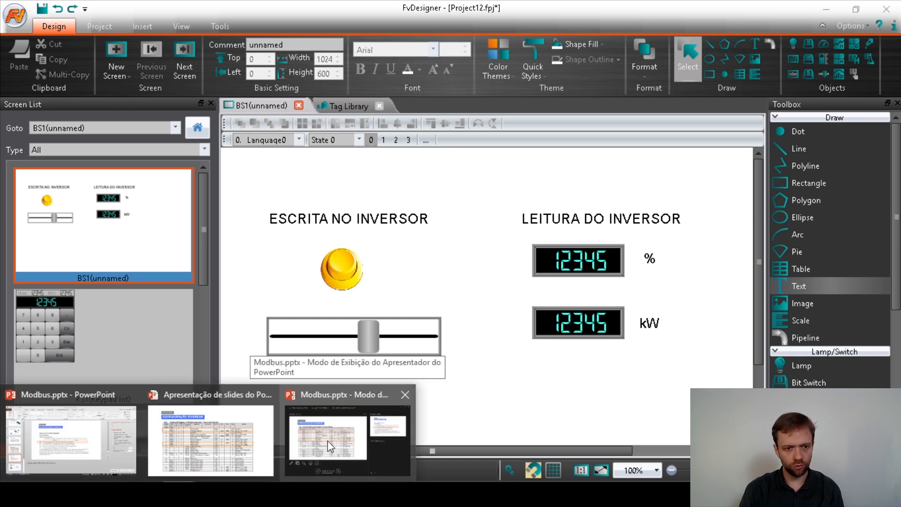
click(257, 454)
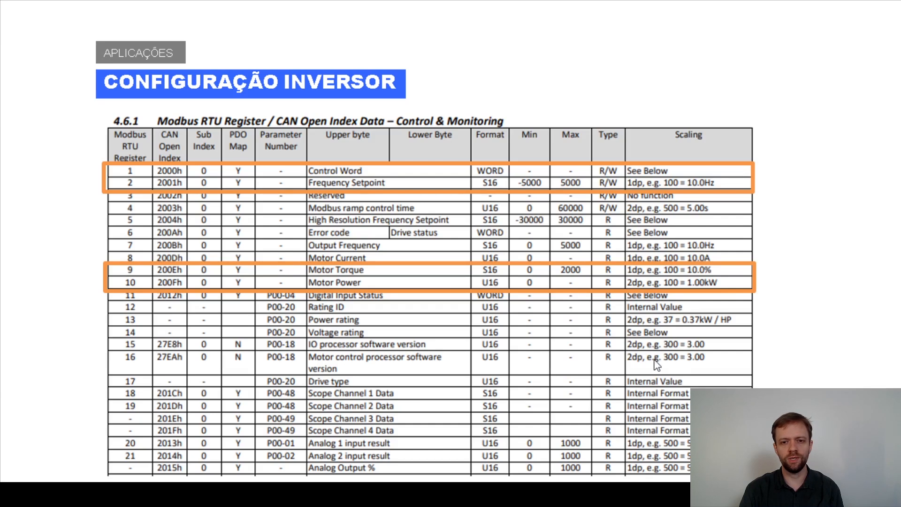
right_click(785, 412)
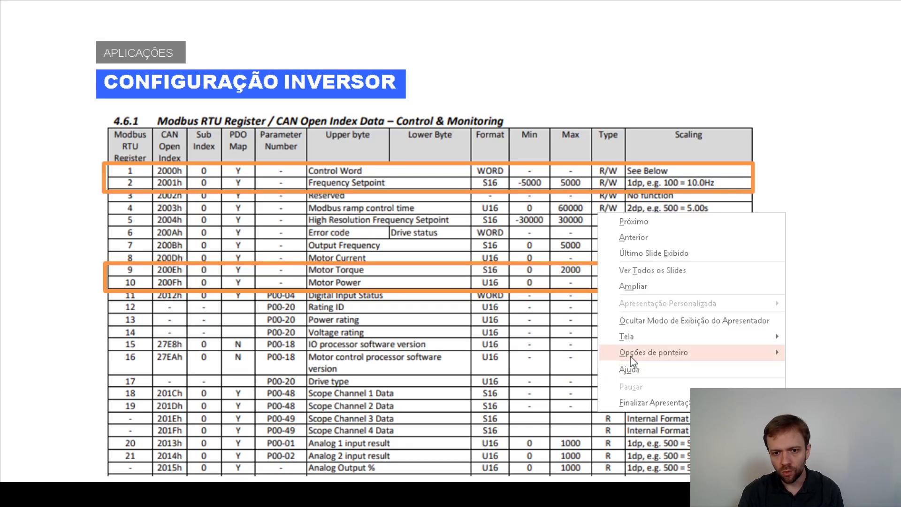
mouse_move(629, 353)
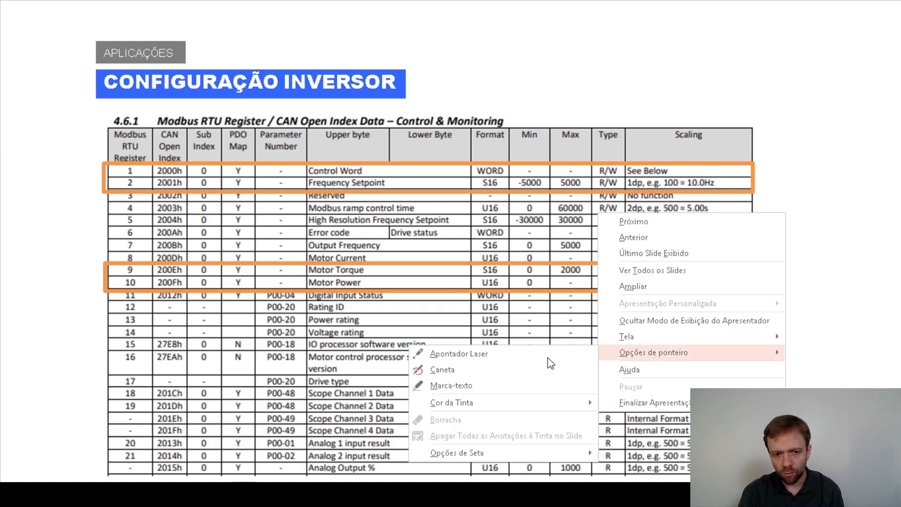
click(451, 385)
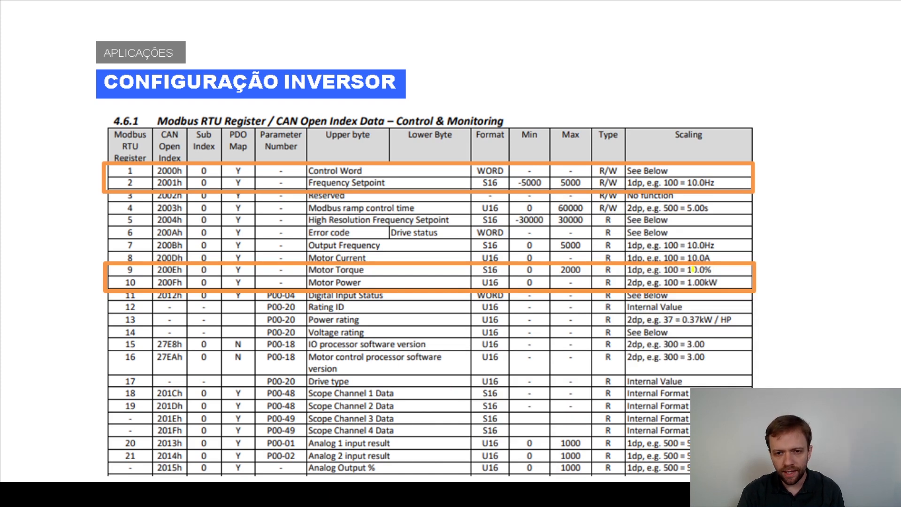
Highlight the Motor Torque (100 = 10.0%) and Motor Power (100 = 1.00kW) scaling examples, then return to FvDesigner.
drag(720, 270, 662, 270)
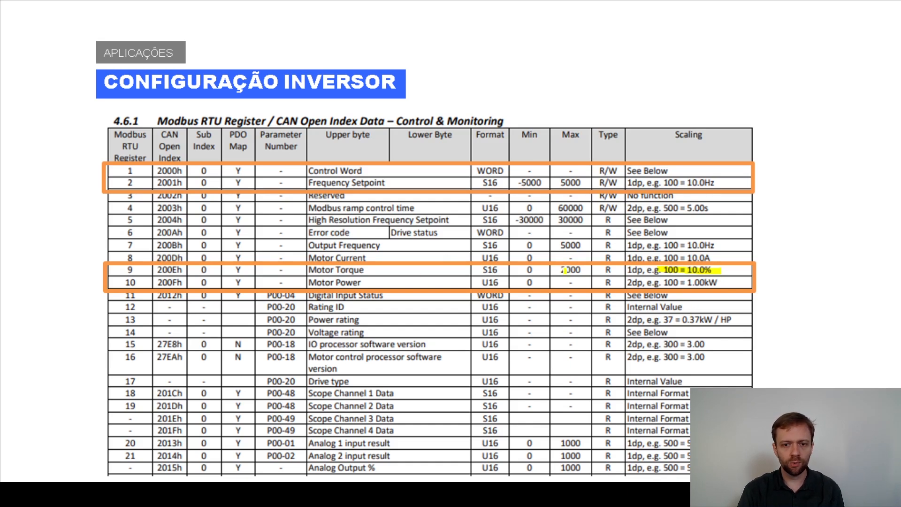
drag(665, 282, 678, 281)
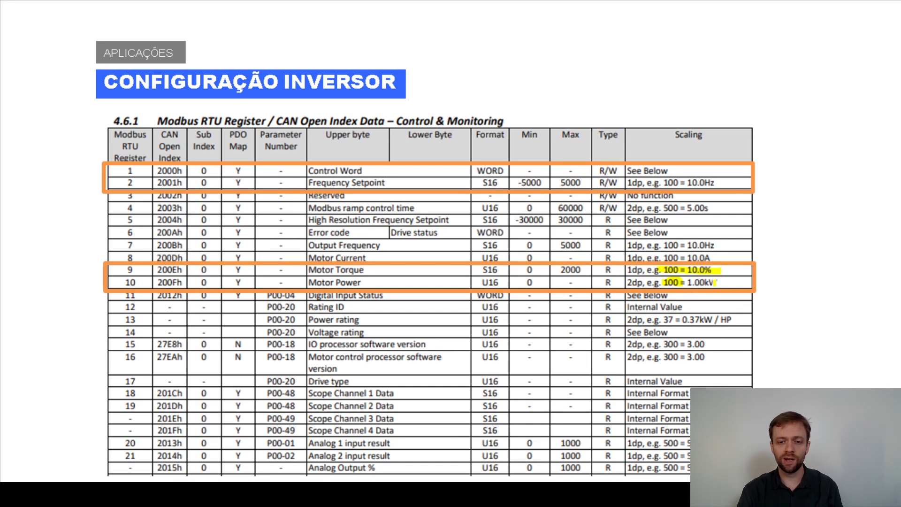
drag(718, 282, 663, 282)
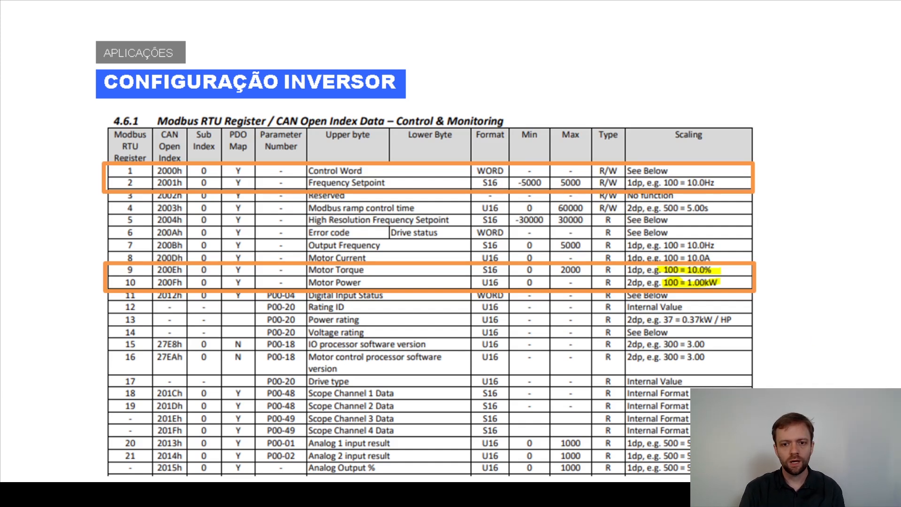
key(alt+Tab)
key(alt+Tab)
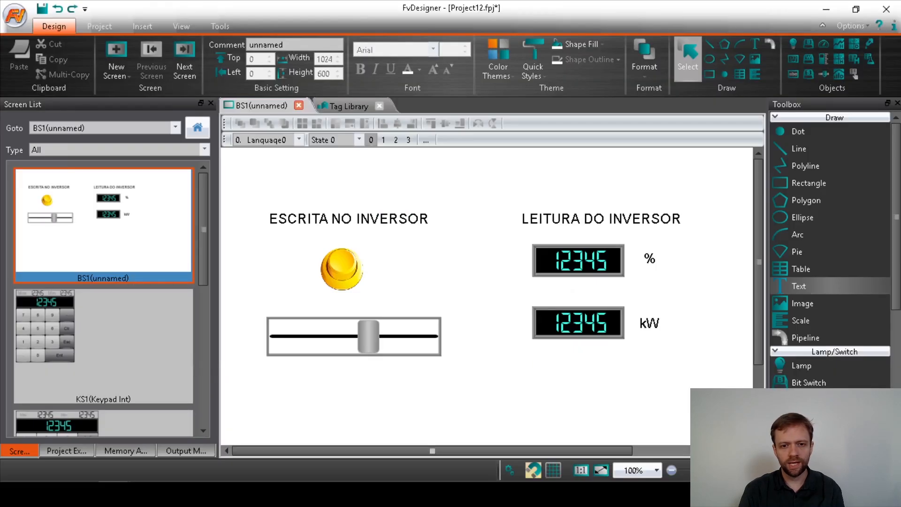
Make the % display monitor $T:TORQUE with 1 digit place, previewing 1234.5.
click(574, 260)
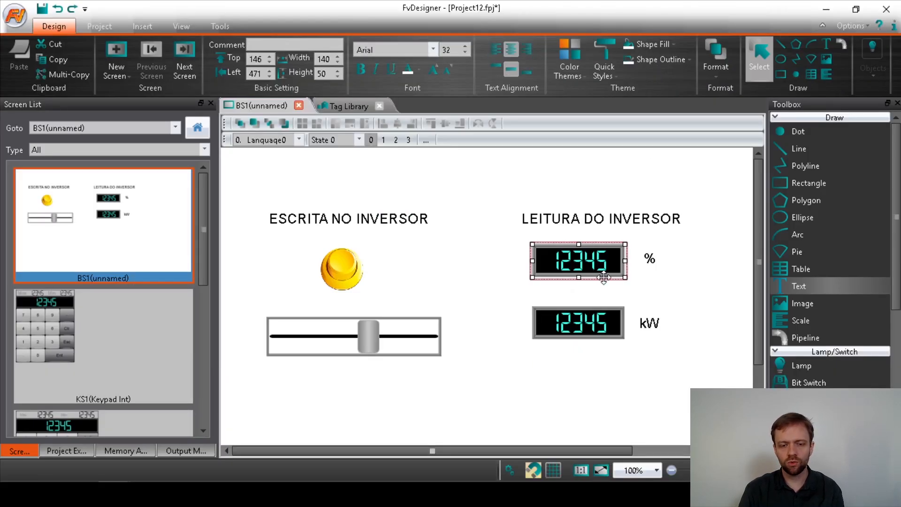
double_click(591, 267)
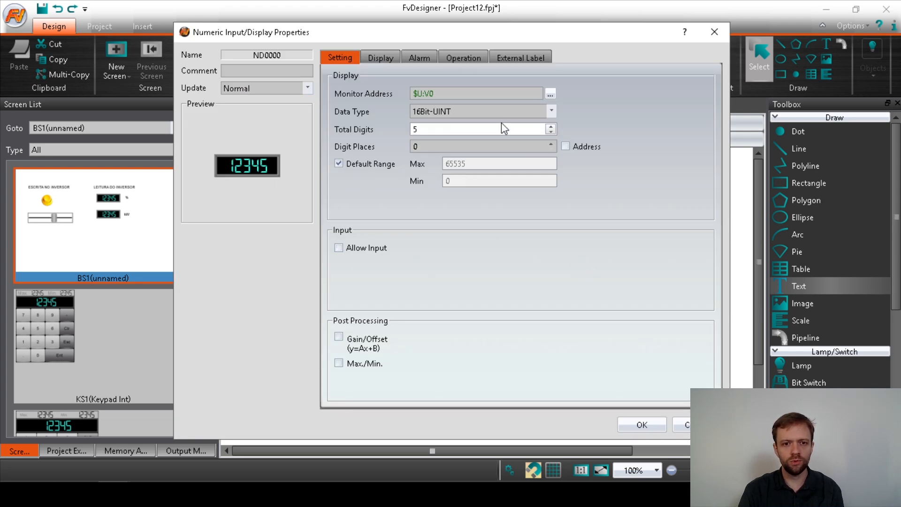
click(550, 93)
click(483, 41)
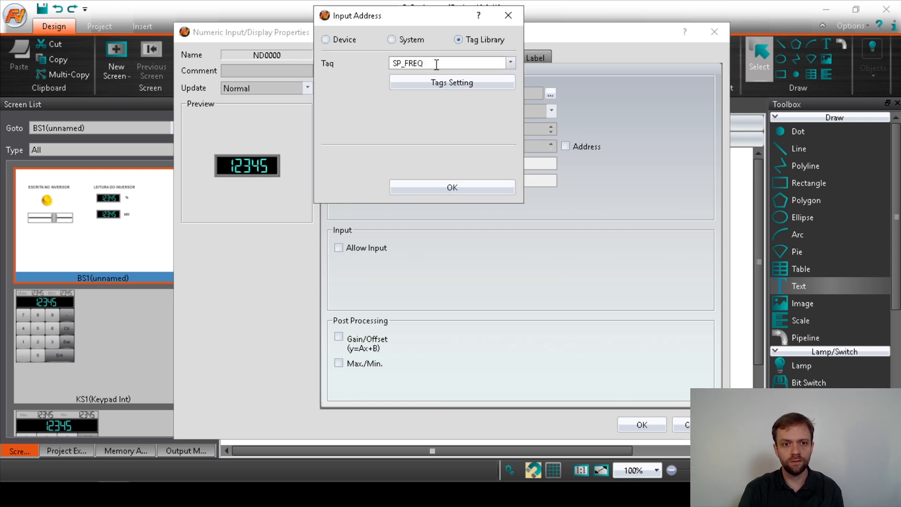
click(510, 63)
click(451, 88)
click(422, 185)
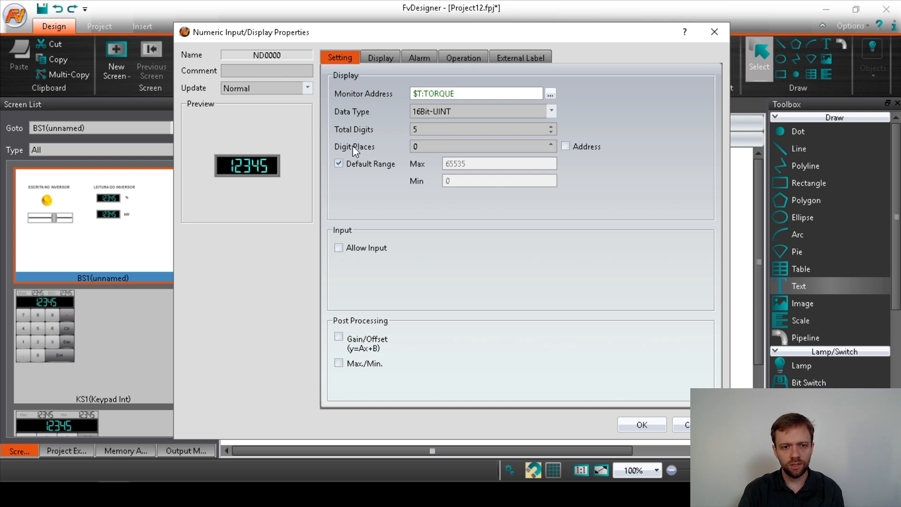
click(551, 143)
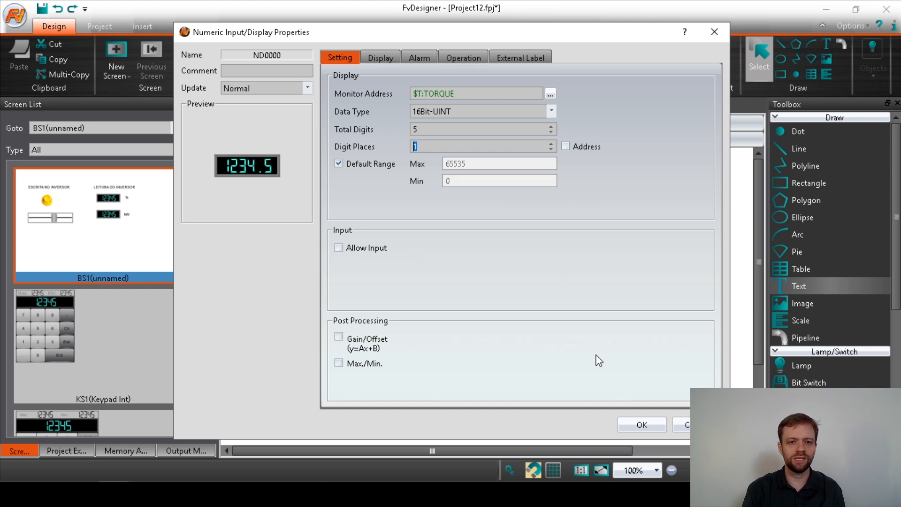
click(629, 427)
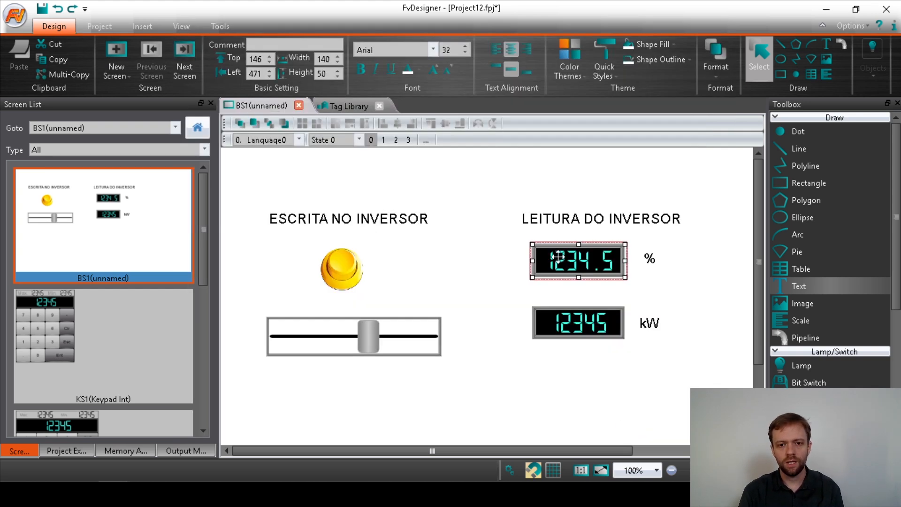
click(567, 323)
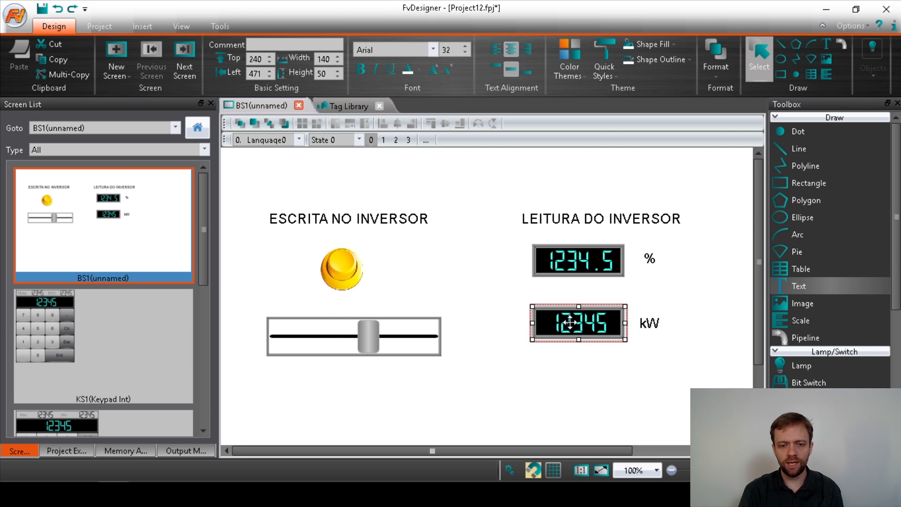
Make the kW display monitor $T:POTENCIA with 2 digit places, previewing 123.45.
double_click(569, 323)
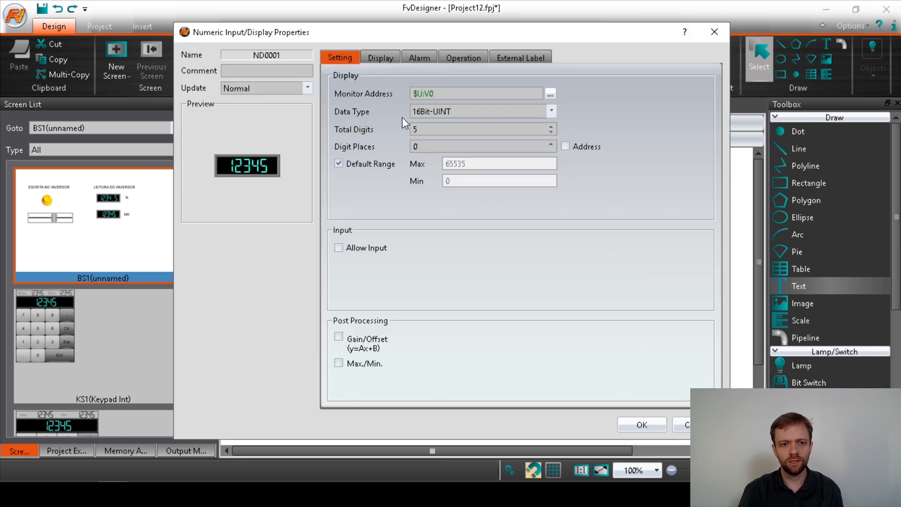
click(550, 94)
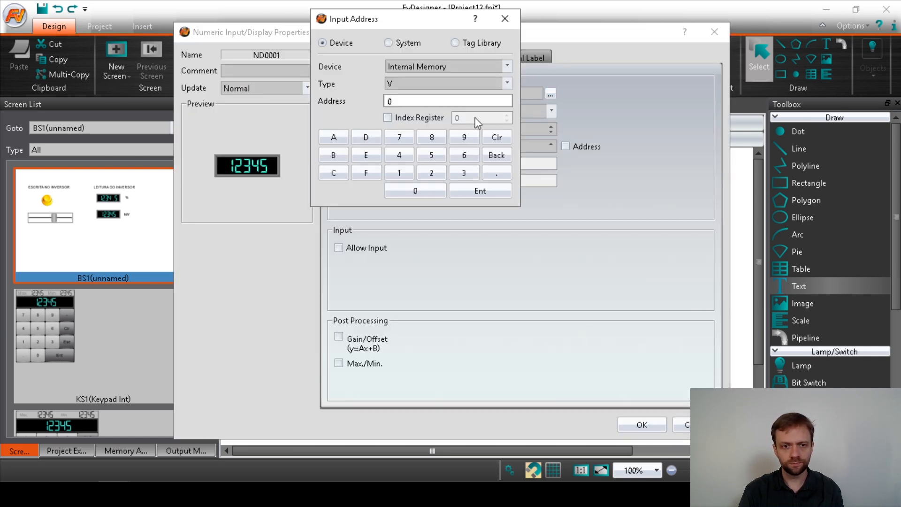
click(478, 43)
click(506, 66)
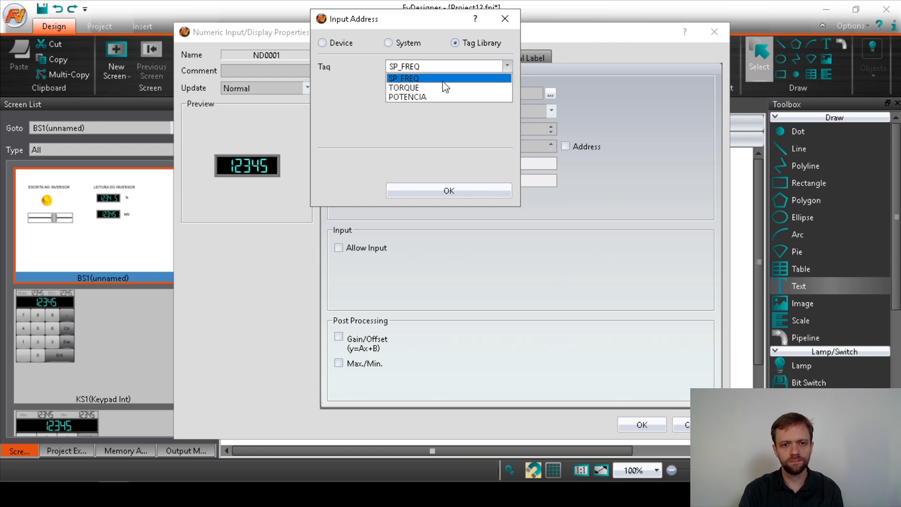
click(398, 96)
click(404, 187)
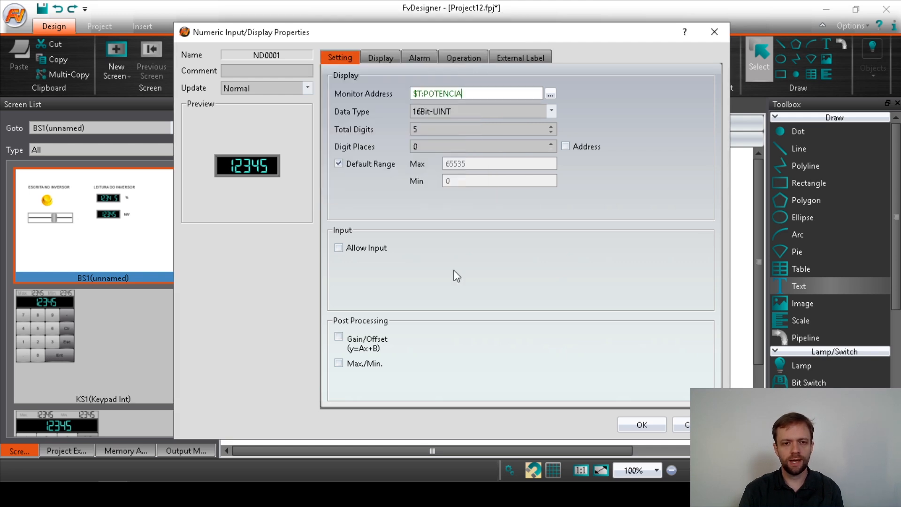
click(551, 143)
click(551, 144)
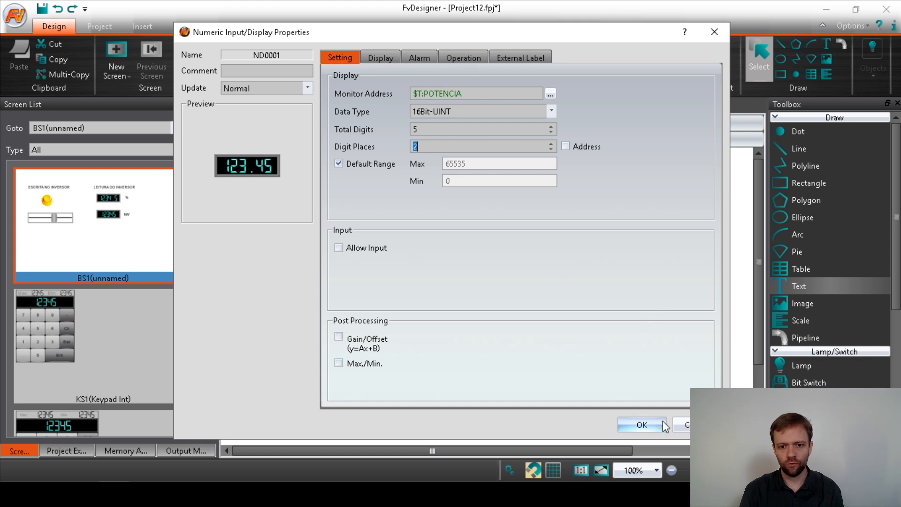
click(661, 424)
click(626, 411)
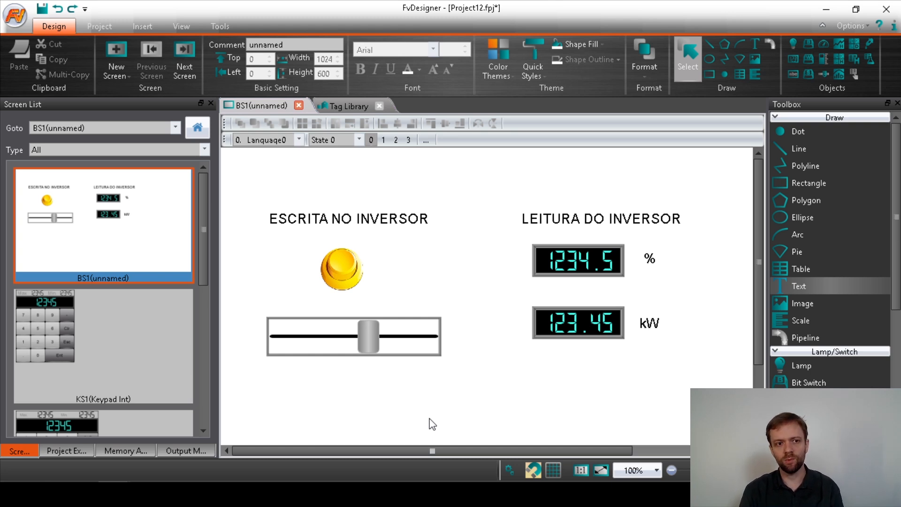
Save, build and download the current project to the HMI at 192.168.14.2 over Ethernet.
click(90, 25)
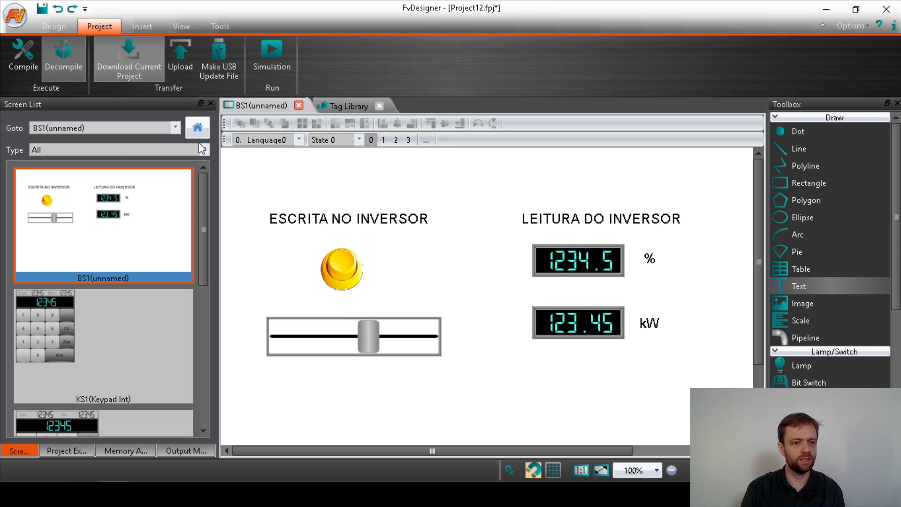
click(134, 75)
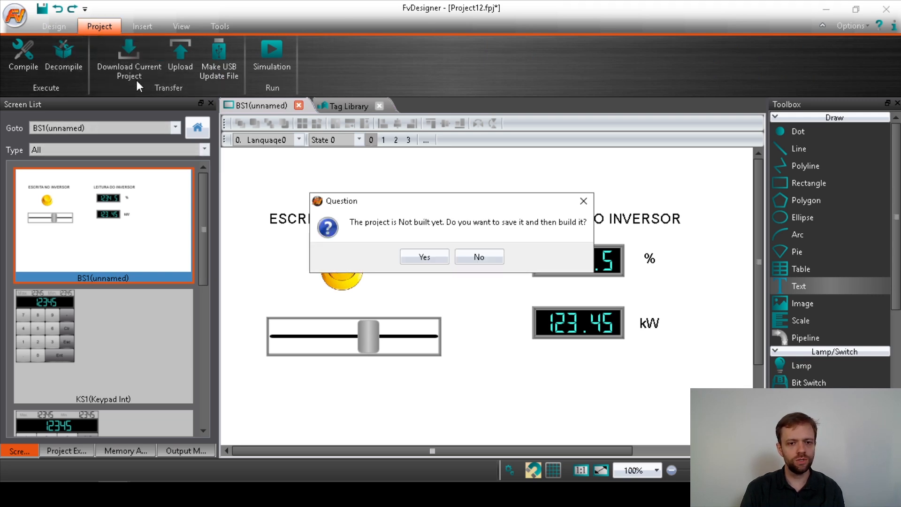
click(424, 257)
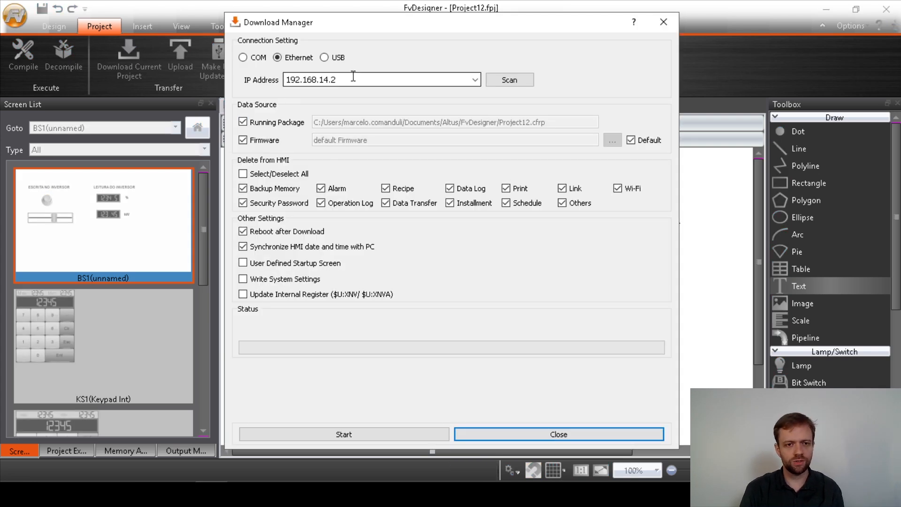
drag(321, 80, 348, 81)
click(353, 81)
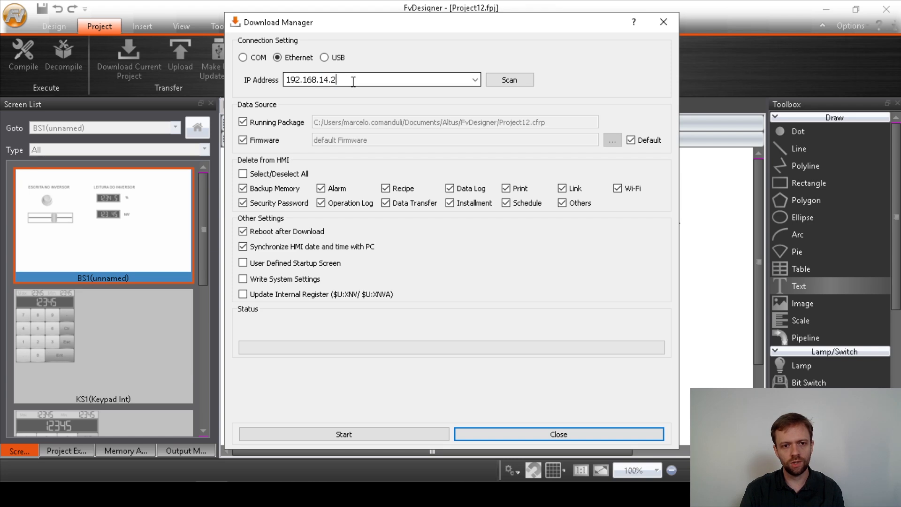
click(361, 429)
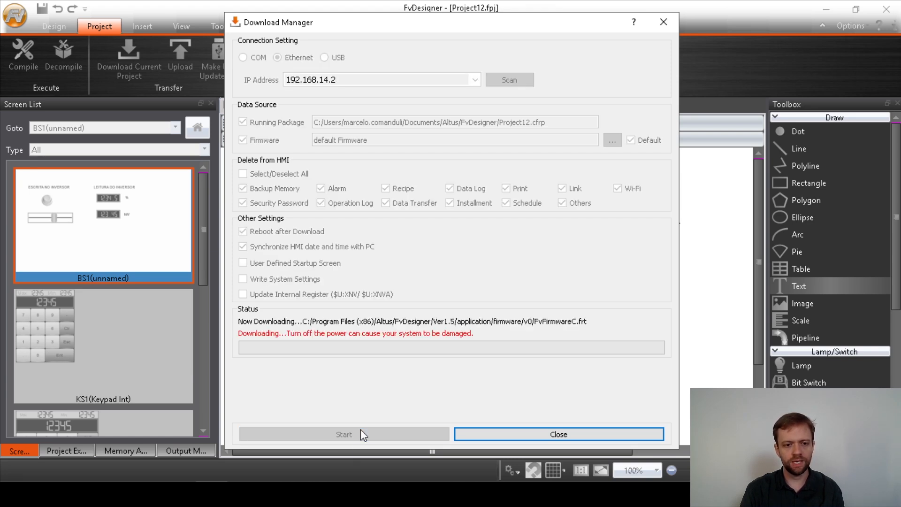